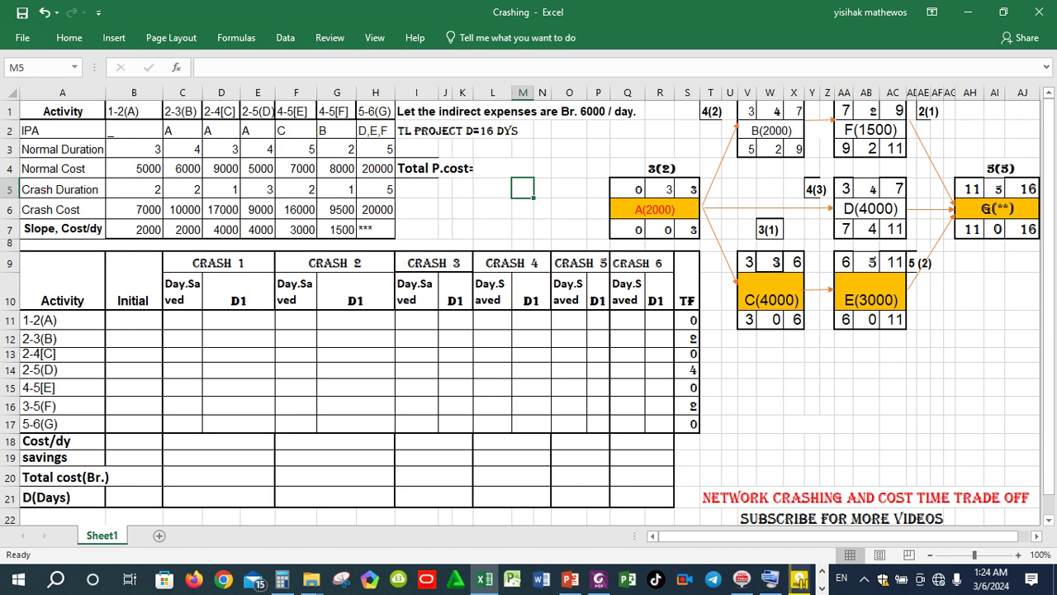
Step: Review the activity, IPA, normal duration, normal cost, crash duration and crash cost rows of the activity data table
left_click_drag(58, 111, 380, 117)
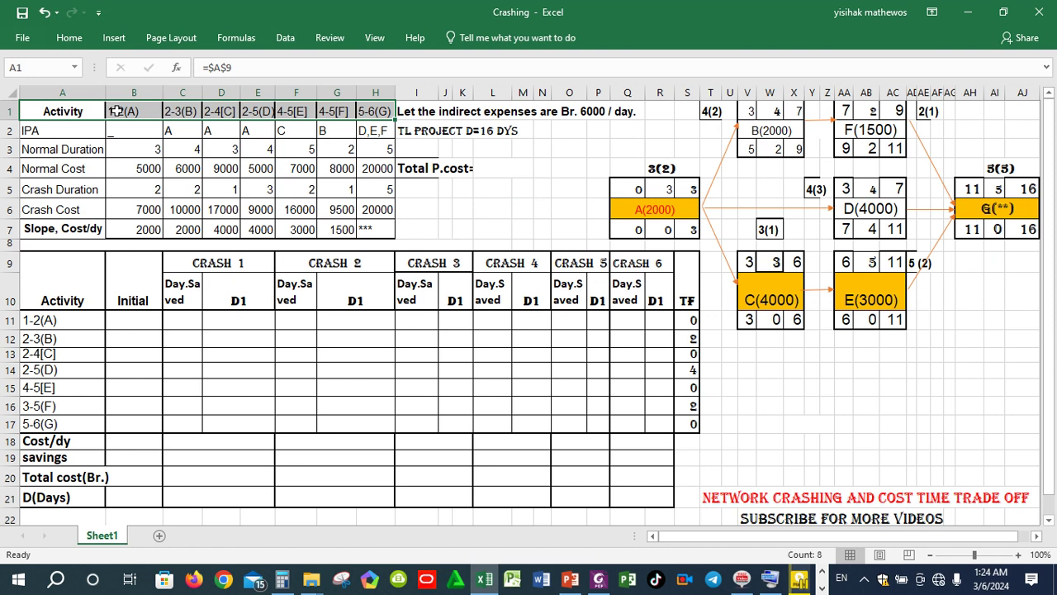
left_click_drag(51, 130, 378, 132)
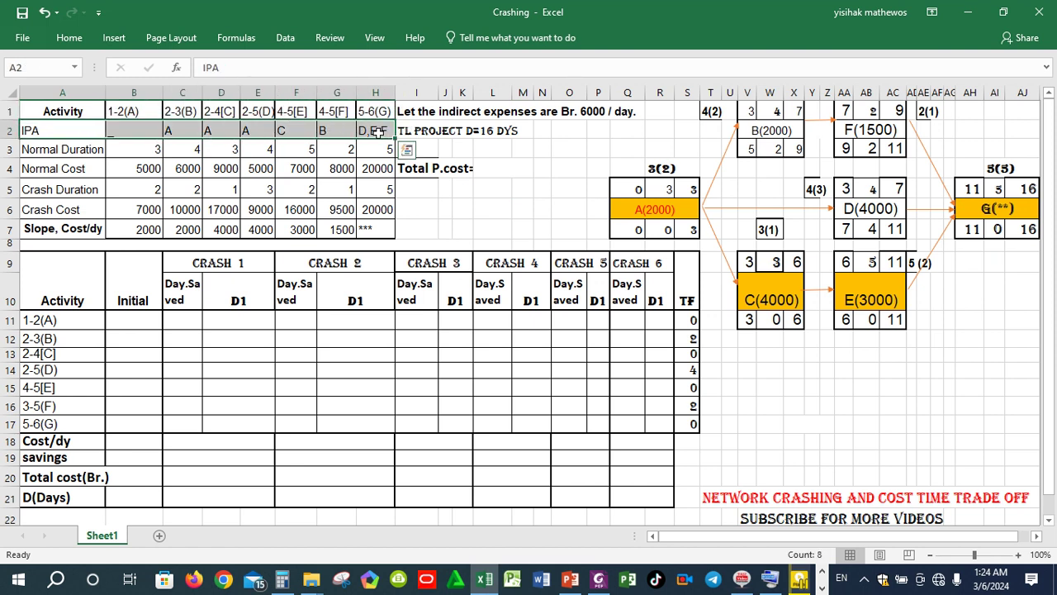
left_click_drag(97, 147, 381, 149)
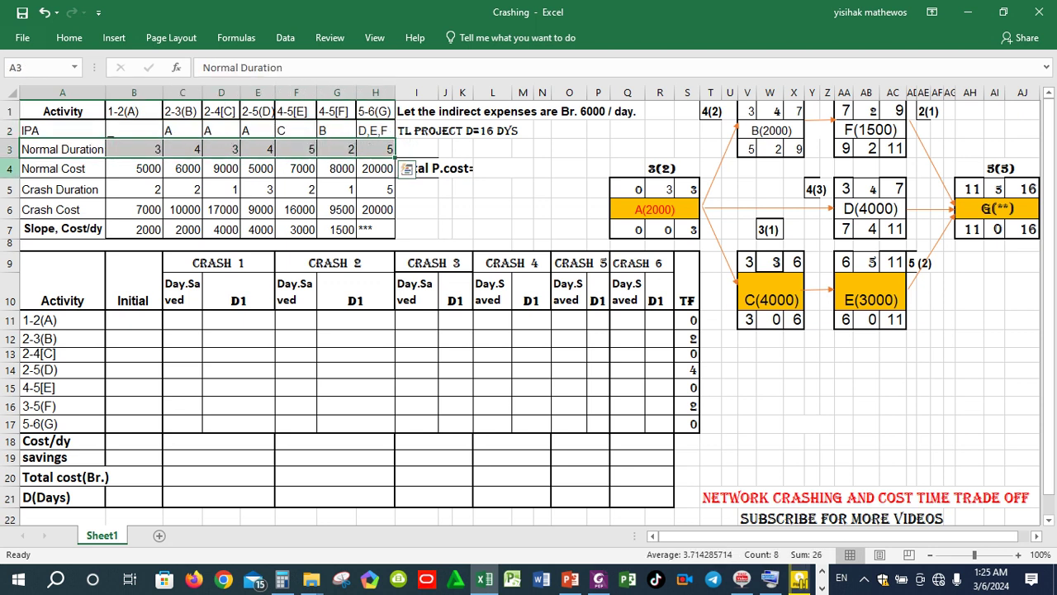
left_click_drag(33, 168, 339, 169)
left_click_drag(73, 187, 376, 210)
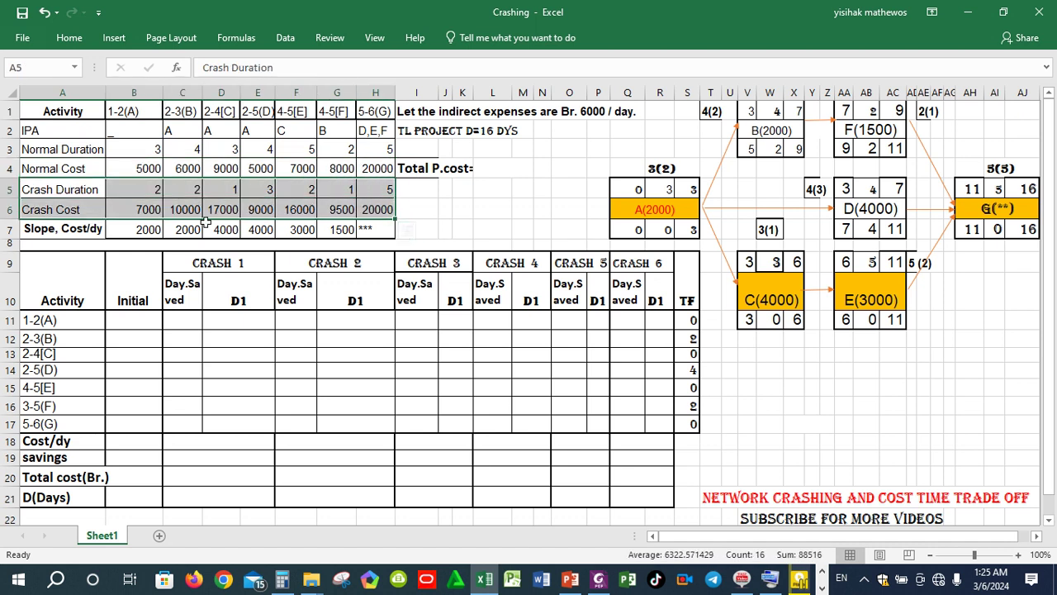
left_click(464, 213)
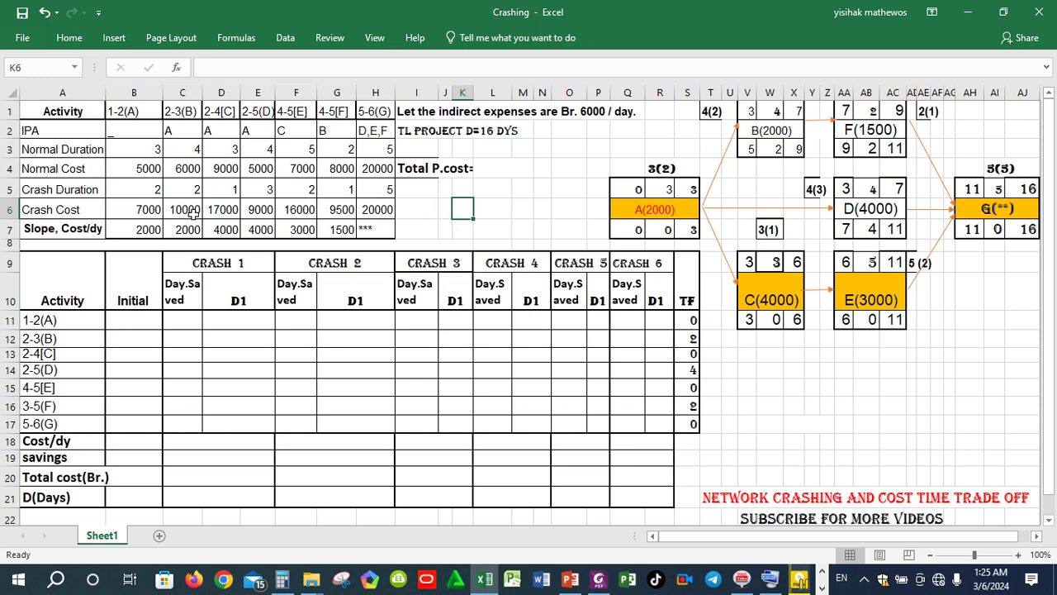
Step: Examine the cost slope formulas in row 7 and the crash cost, normal cost and duration cells behind activity A's slope
left_click_drag(146, 230, 388, 235)
left_click(330, 229)
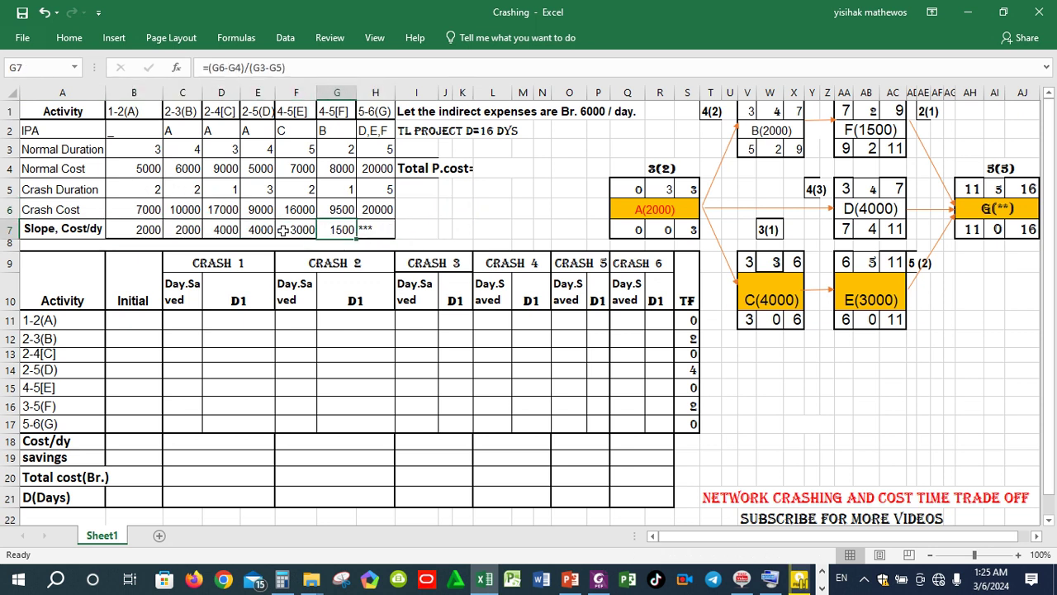
left_click(139, 228)
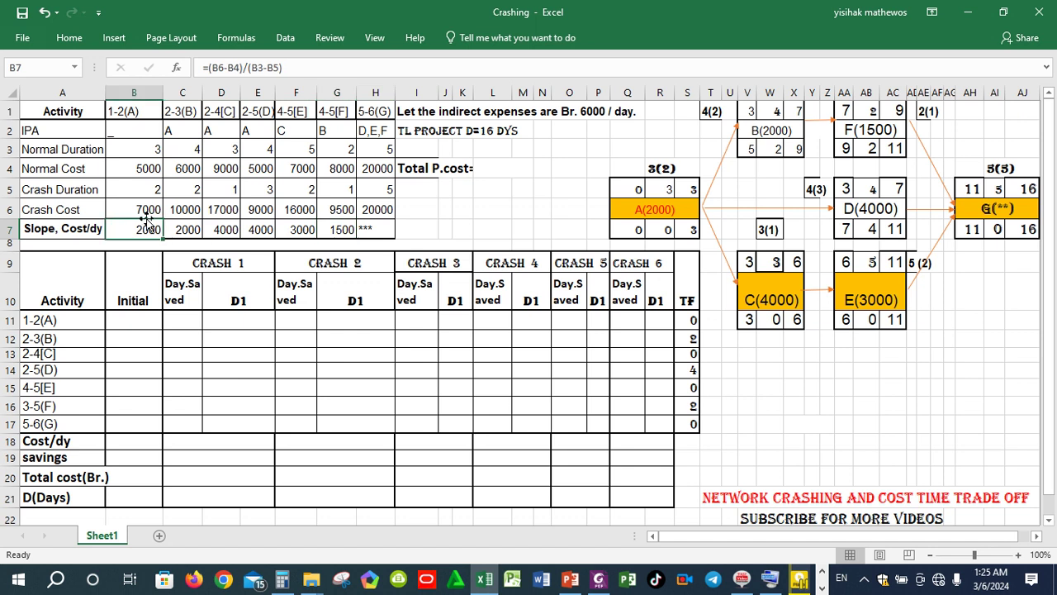
left_click(140, 208)
left_click(132, 174)
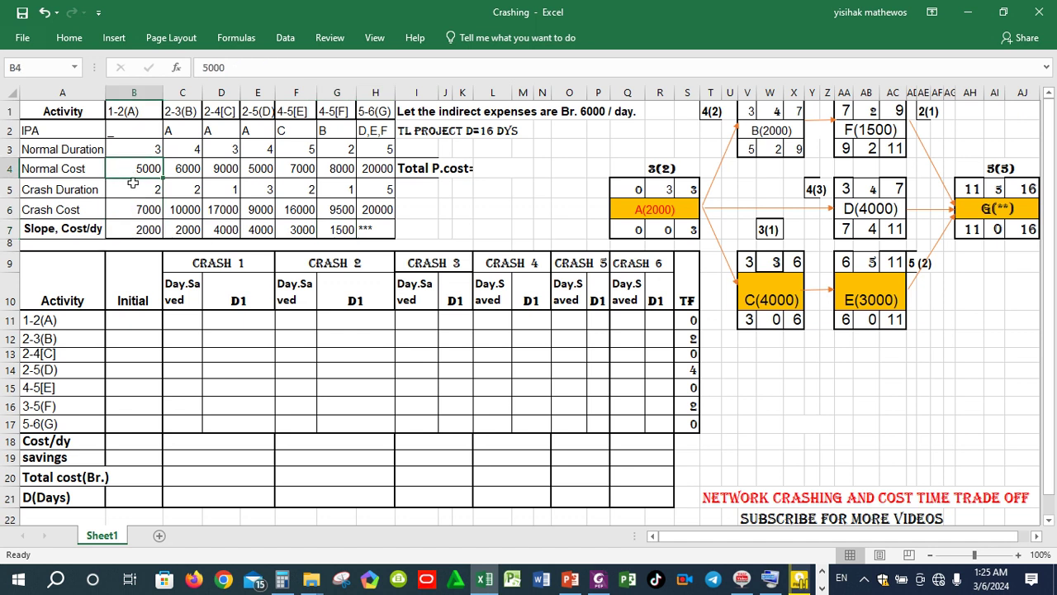
left_click(134, 150)
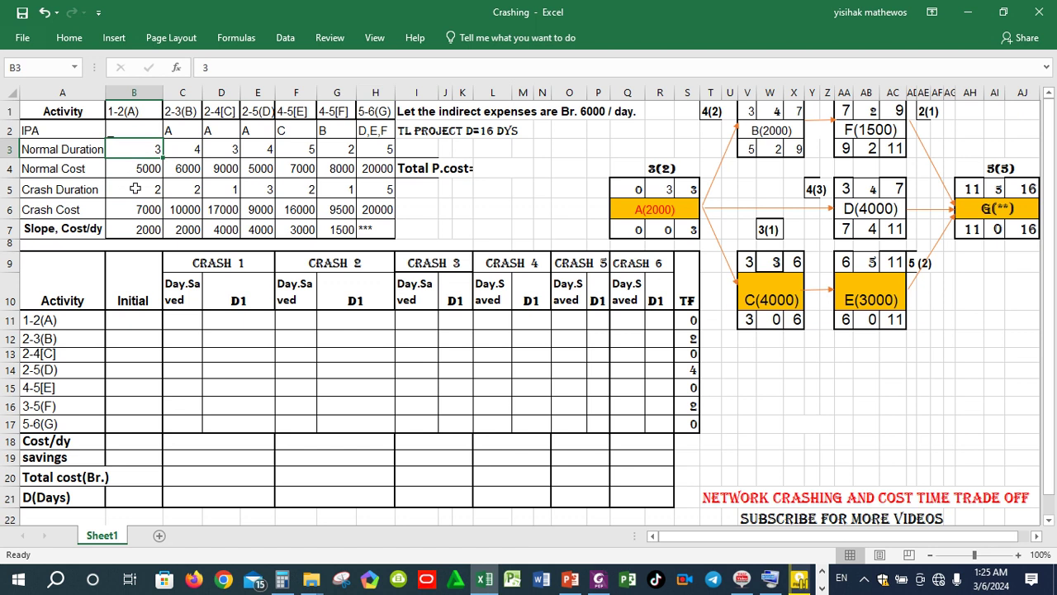
Step: Fill the cost slope formula from B7 across the row to G7
left_click(148, 227)
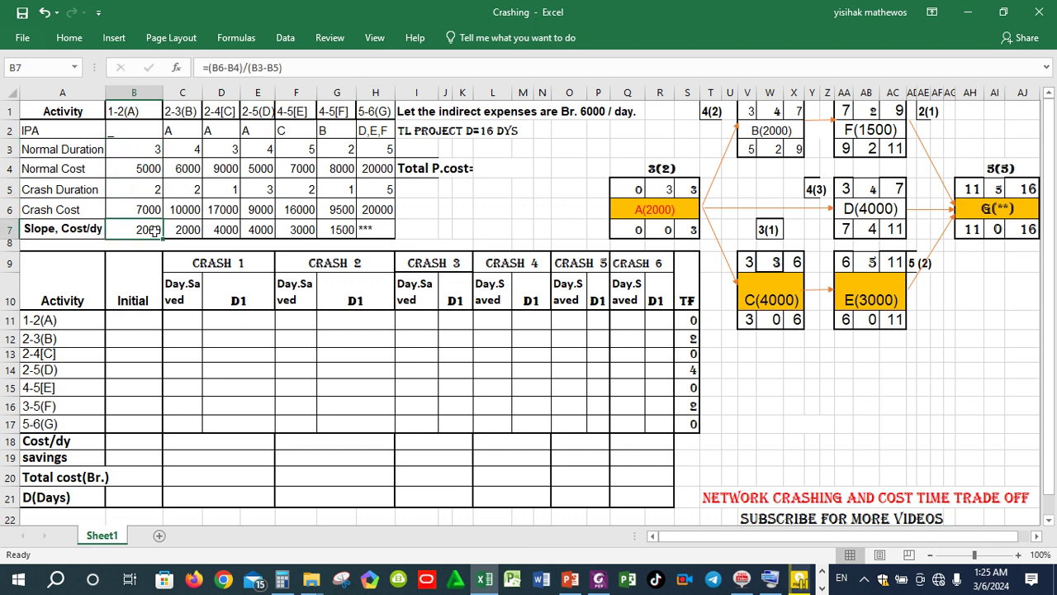
left_click_drag(163, 238, 353, 235)
left_click(483, 227)
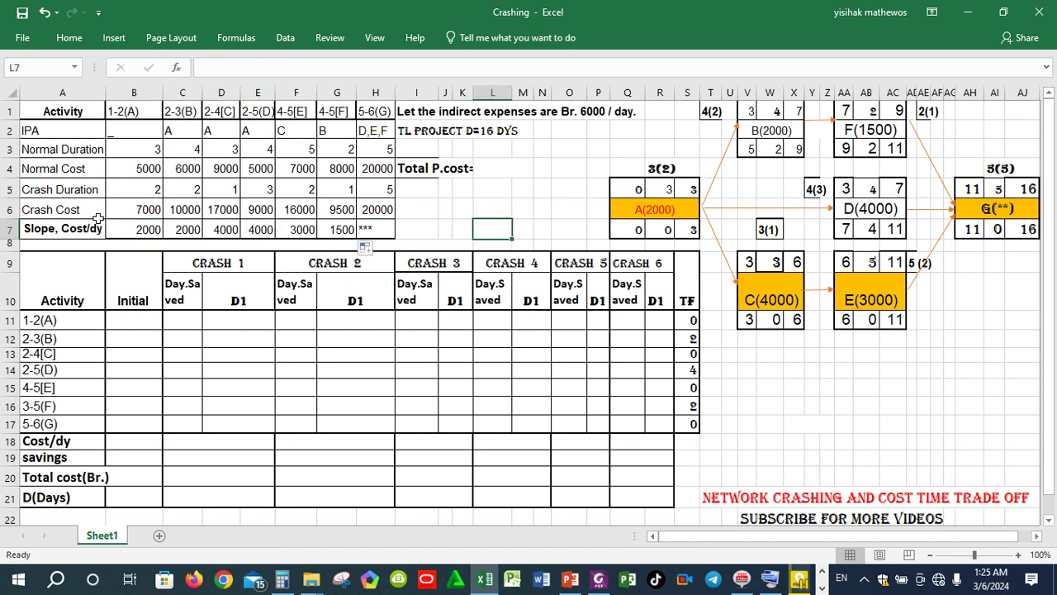
Step: Trace activity A's slope through its cost and duration cells, and check the slope formulas of activities B and C
left_click(130, 215)
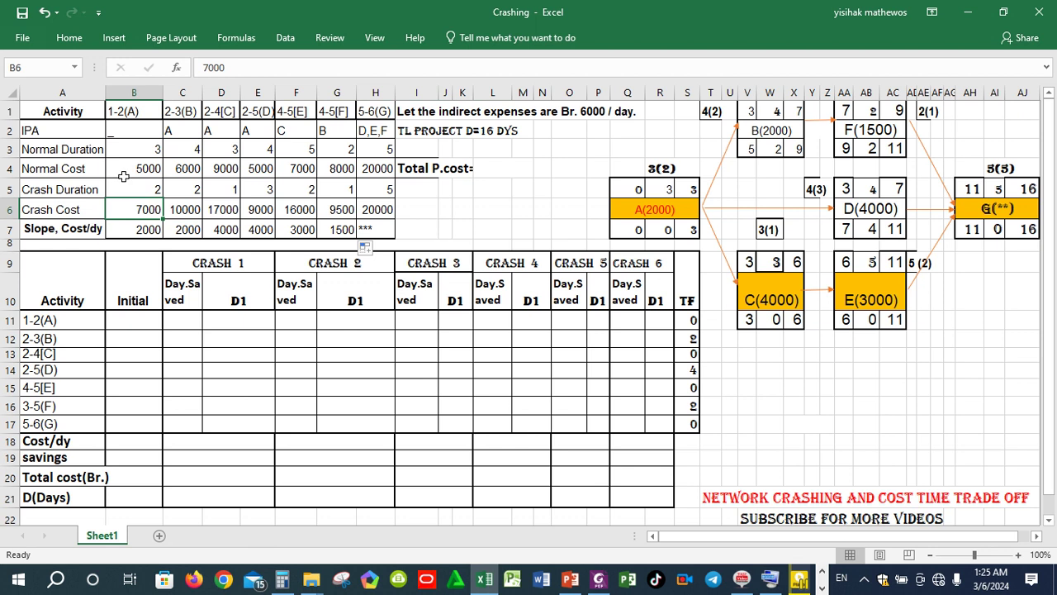
left_click(126, 171)
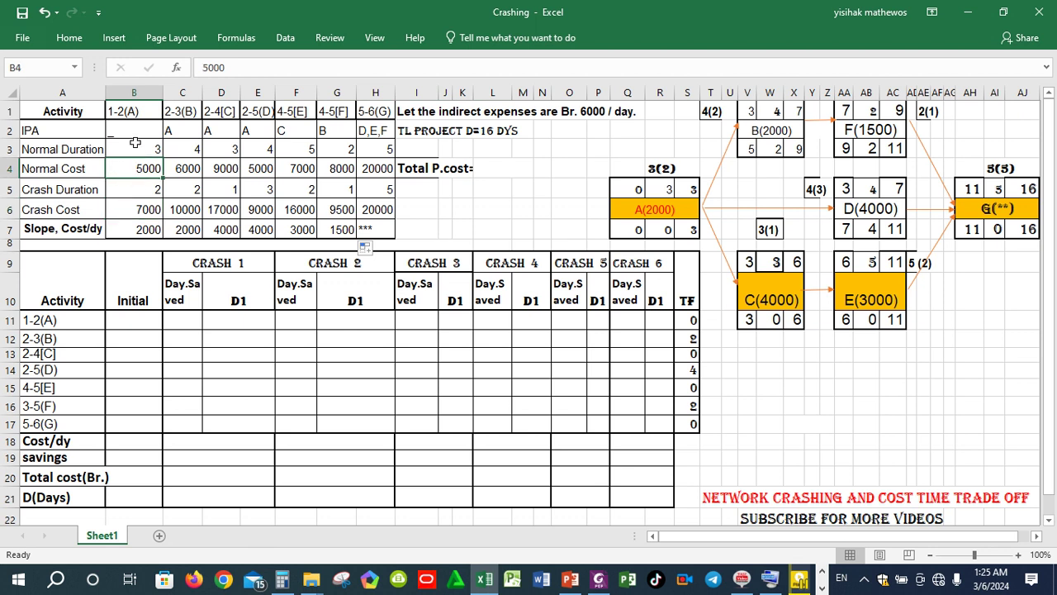
left_click(134, 144)
left_click(146, 189)
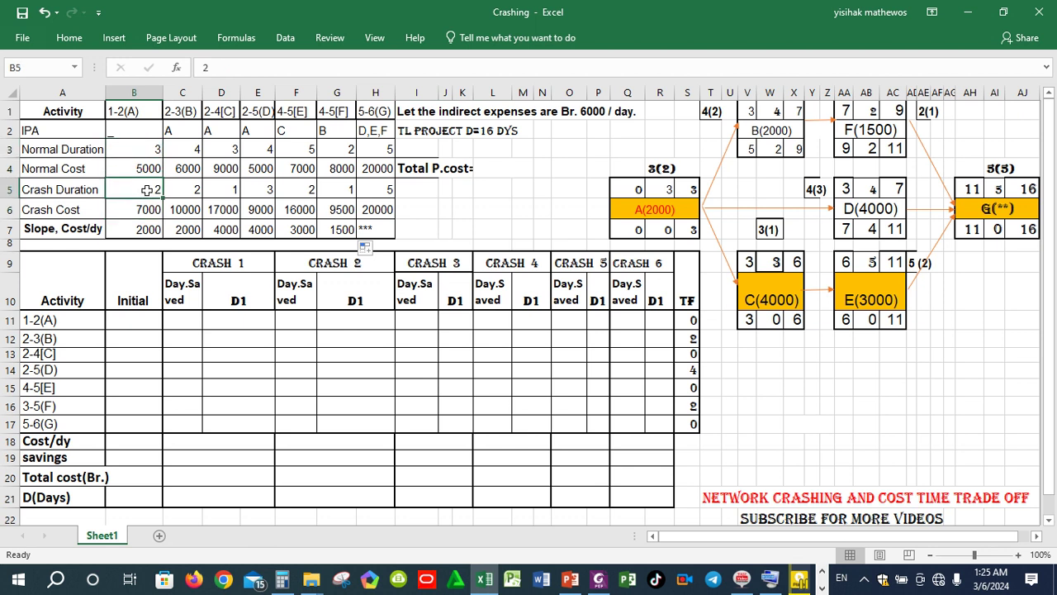
left_click(143, 234)
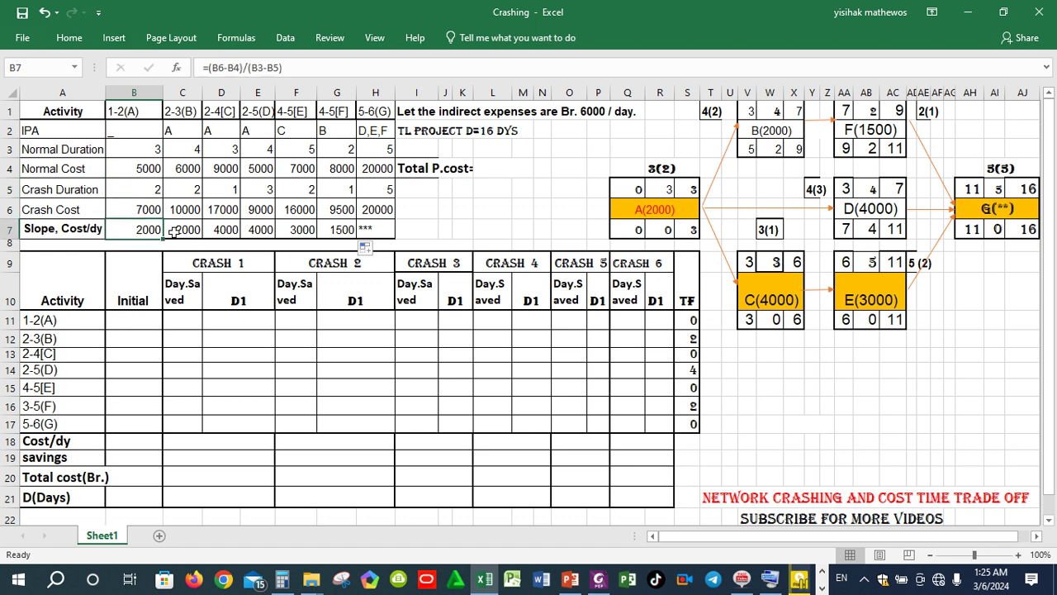
left_click(175, 231)
left_click(222, 229)
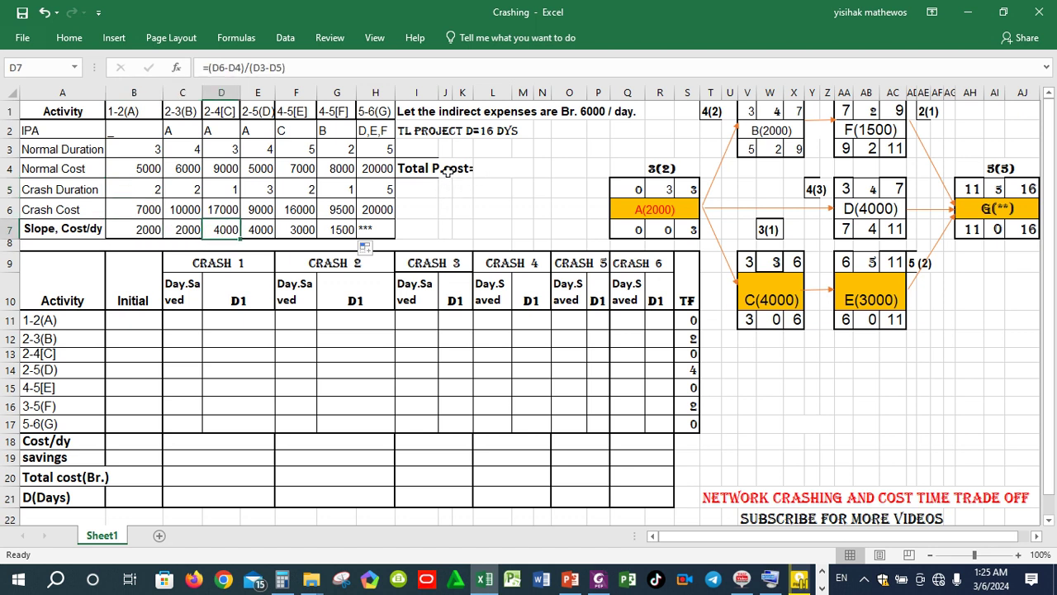
Step: Review the total project cost cell, the normal costs in B4:H4, the project duration note and the activity data in A1:H6
left_click_drag(417, 168, 479, 171)
left_click(498, 170)
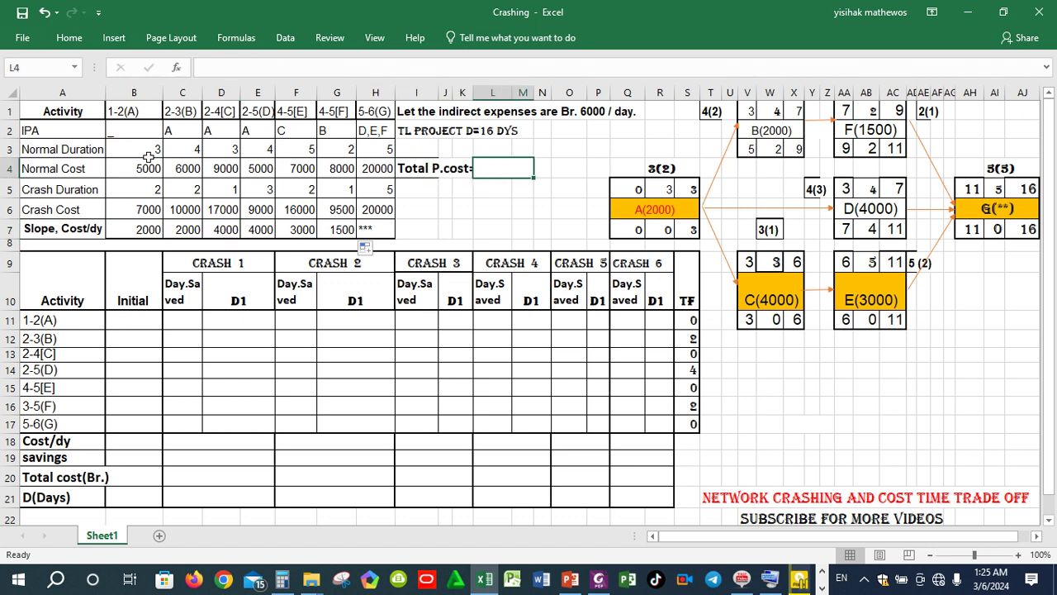
left_click_drag(140, 161, 368, 169)
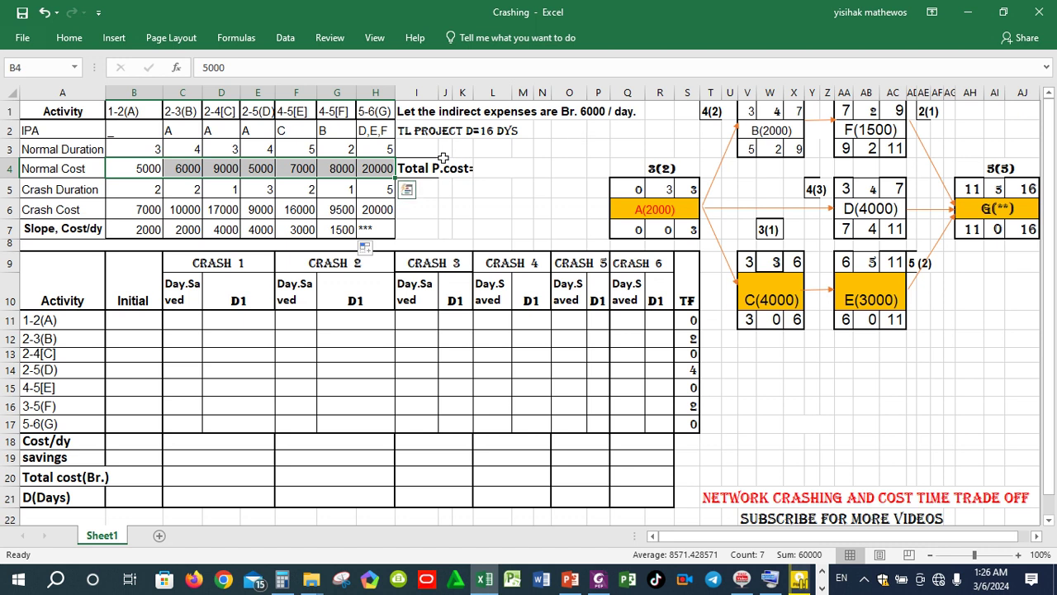
left_click_drag(529, 130, 409, 132)
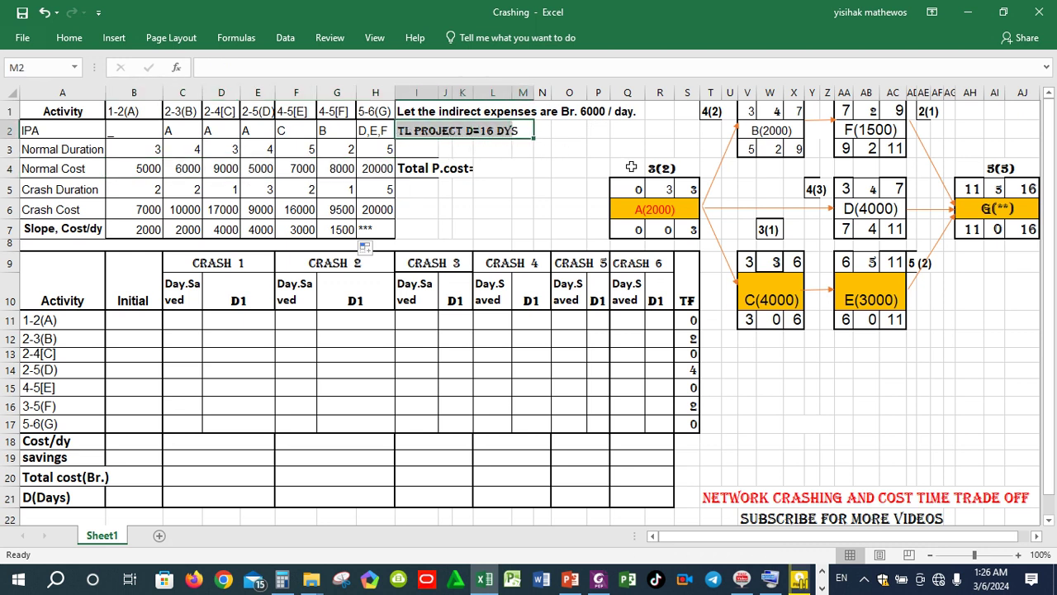
left_click_drag(44, 110, 387, 207)
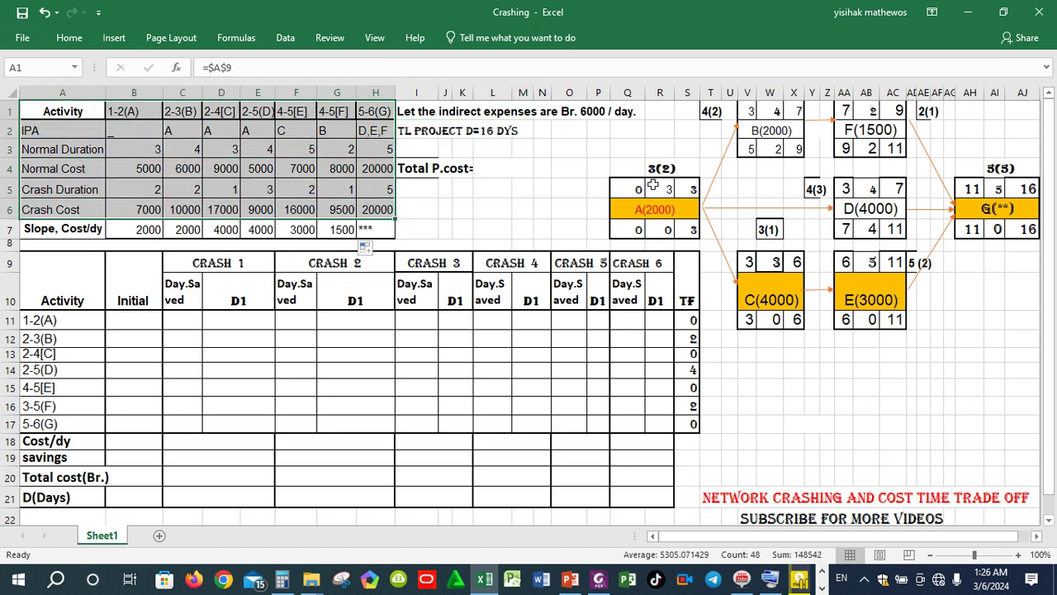
Step: Examine the network diagram's early and late finish of activity G in AJ5 and AJ7 against the project duration note
left_click(677, 167)
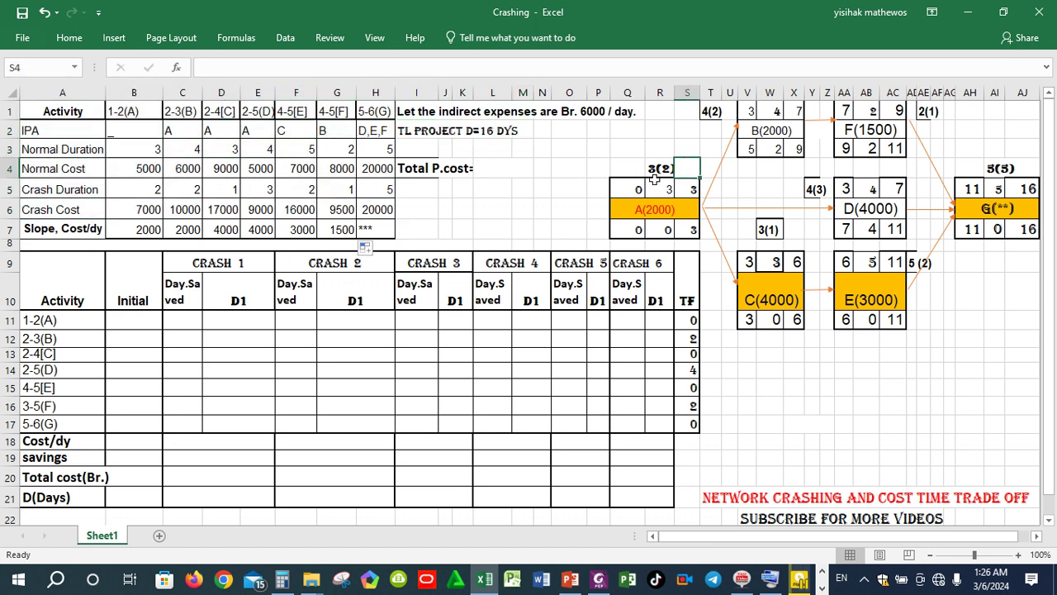
left_click(1026, 189)
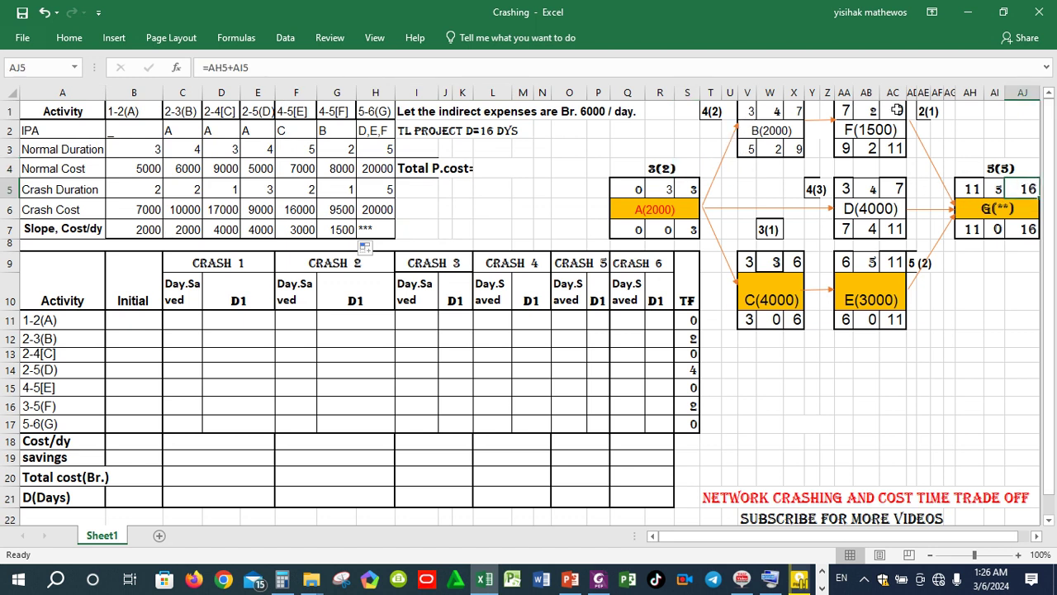
left_click(1022, 230)
left_click(1028, 190)
left_click(1032, 228)
left_click(1024, 189)
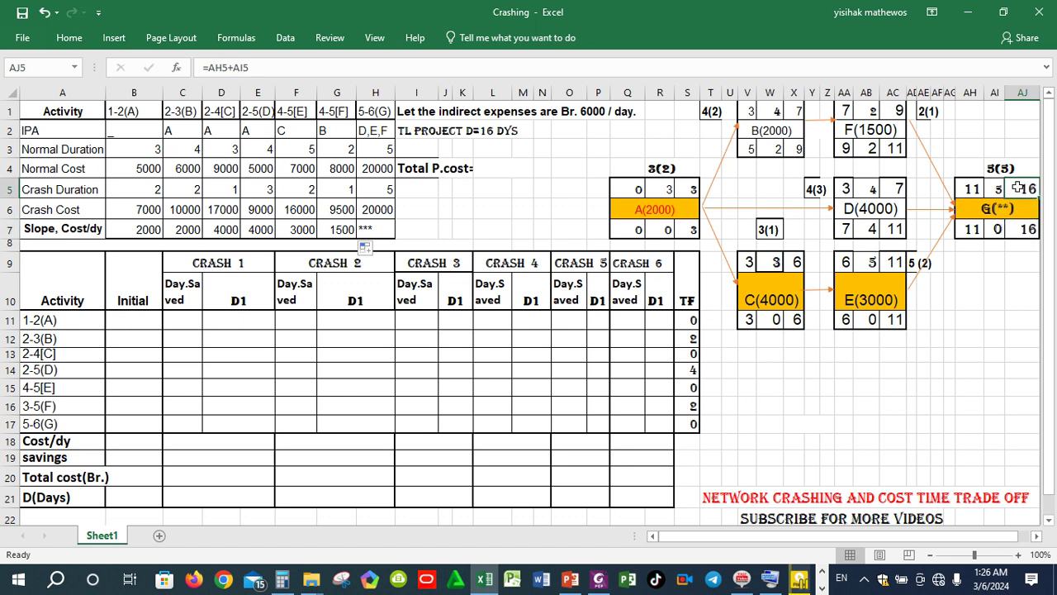
left_click_drag(379, 130, 526, 132)
Step: Calculate the total project cost in L4 with the formula =SUM(B4:H4)+6000*16
left_click(512, 167)
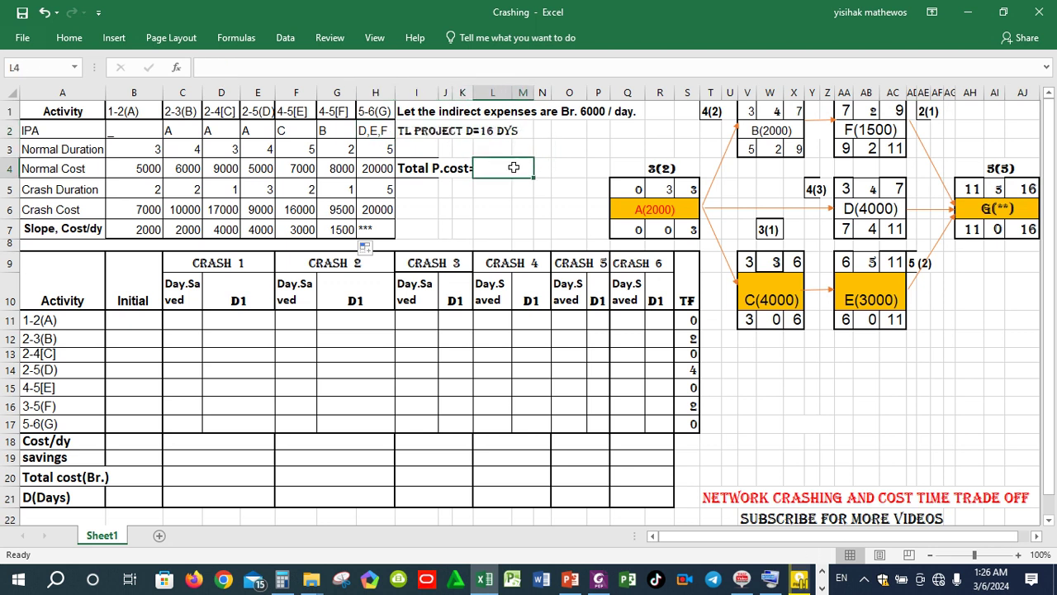
left_click(447, 168)
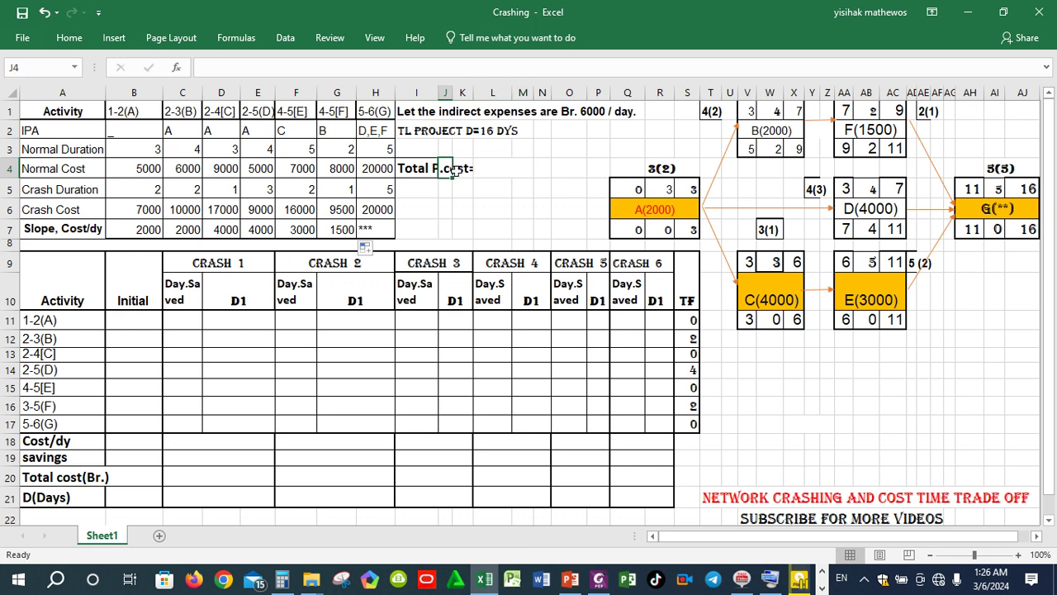
left_click(485, 166)
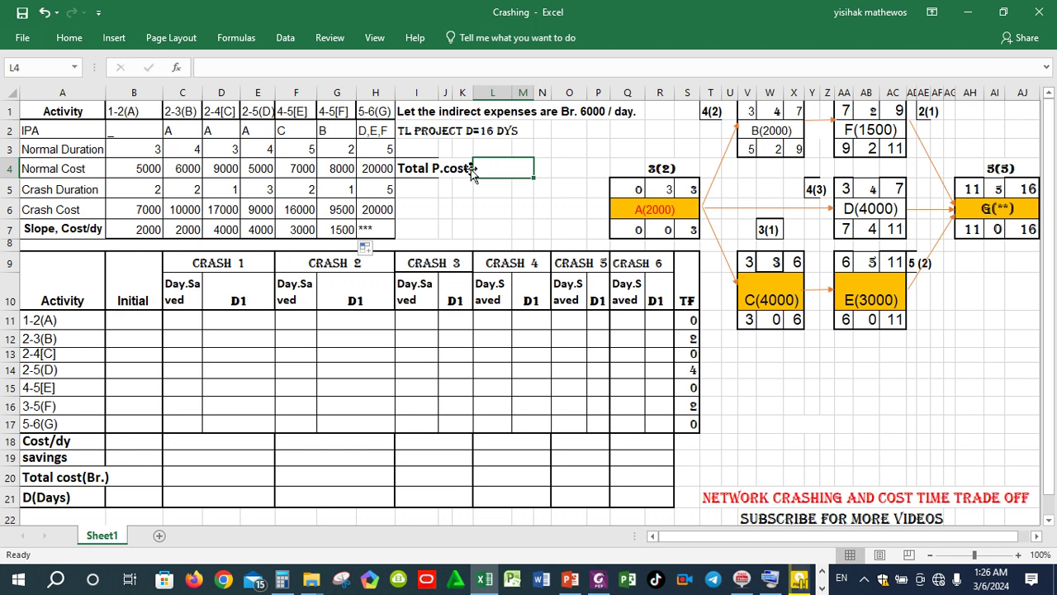
type("=")
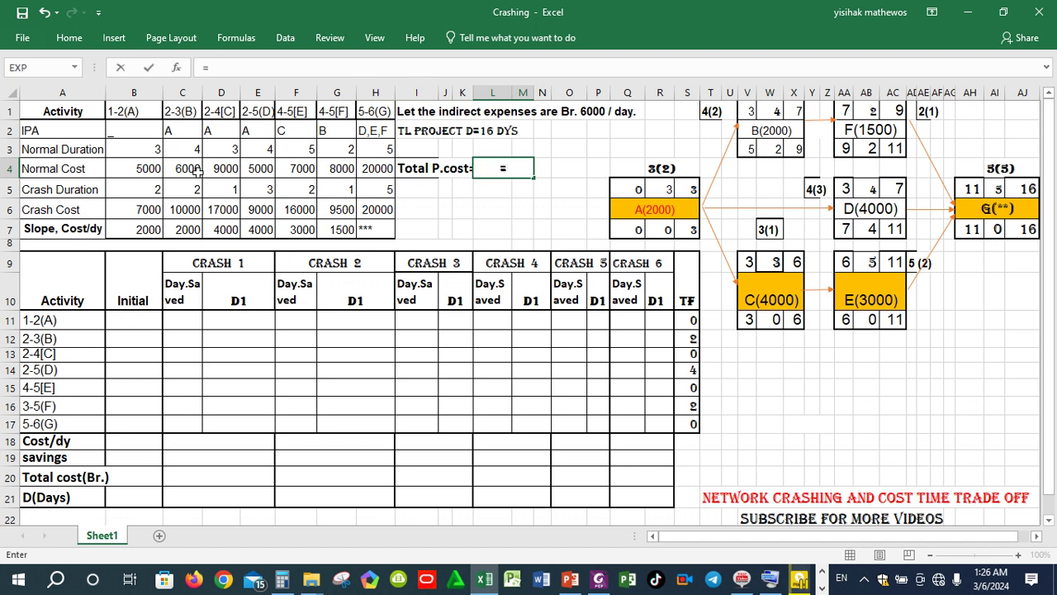
type("SU")
key("Down")
key("Down")
key("Tab")
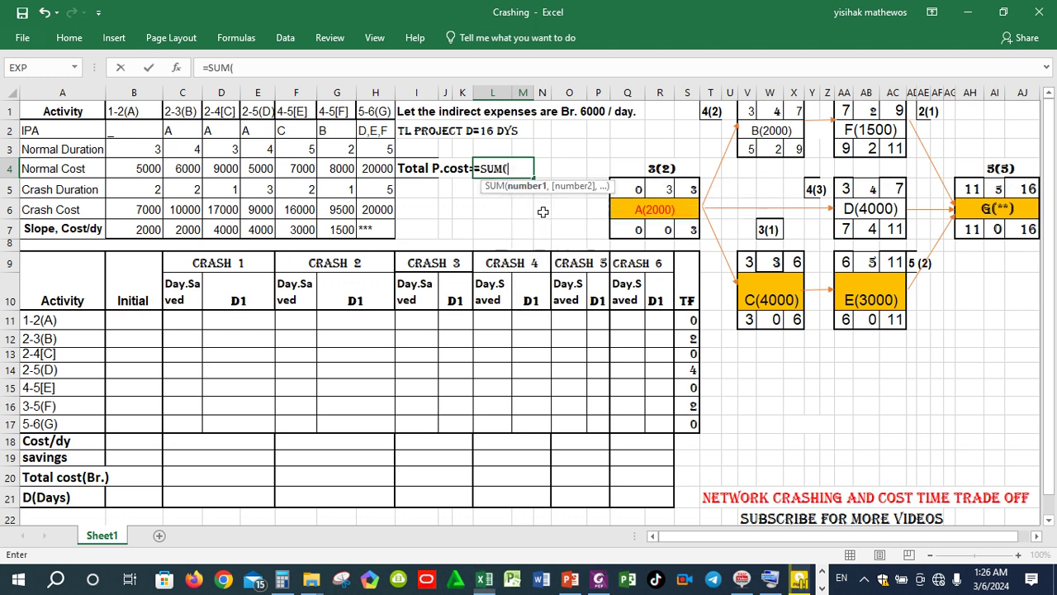
left_click_drag(155, 170, 370, 169)
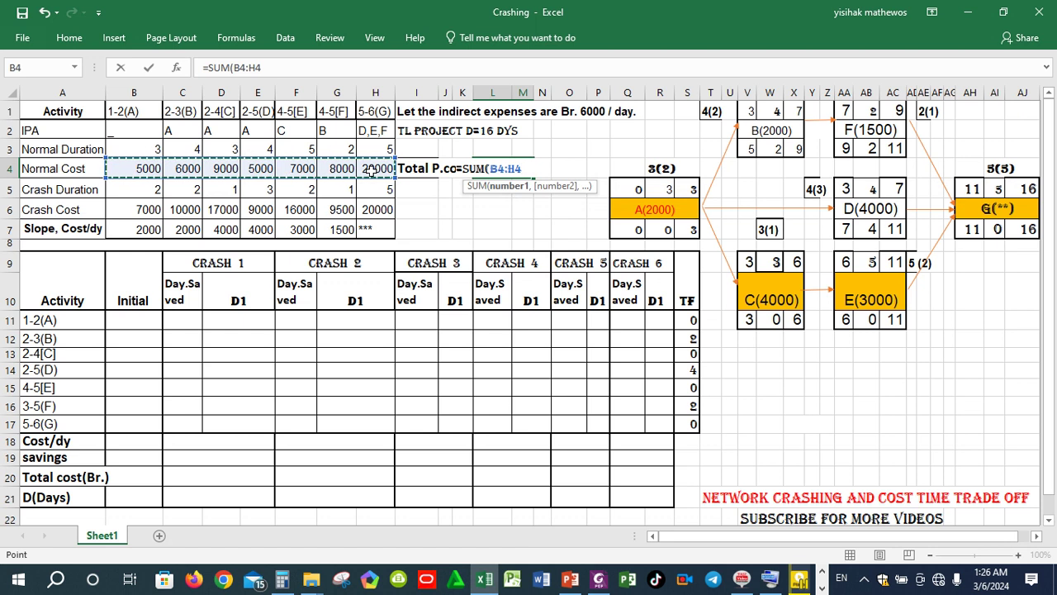
type(")+")
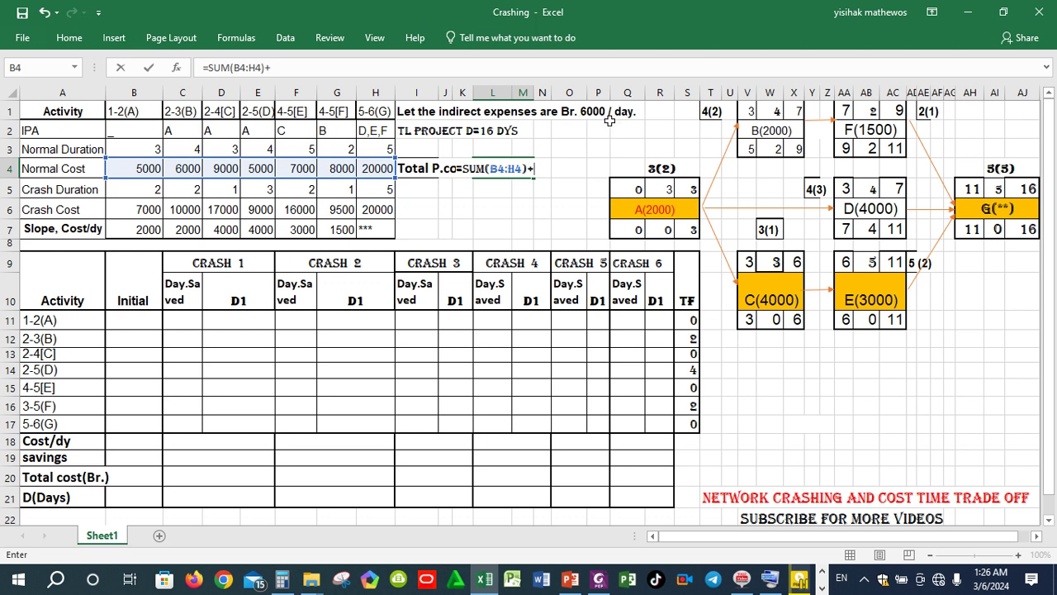
type("600")
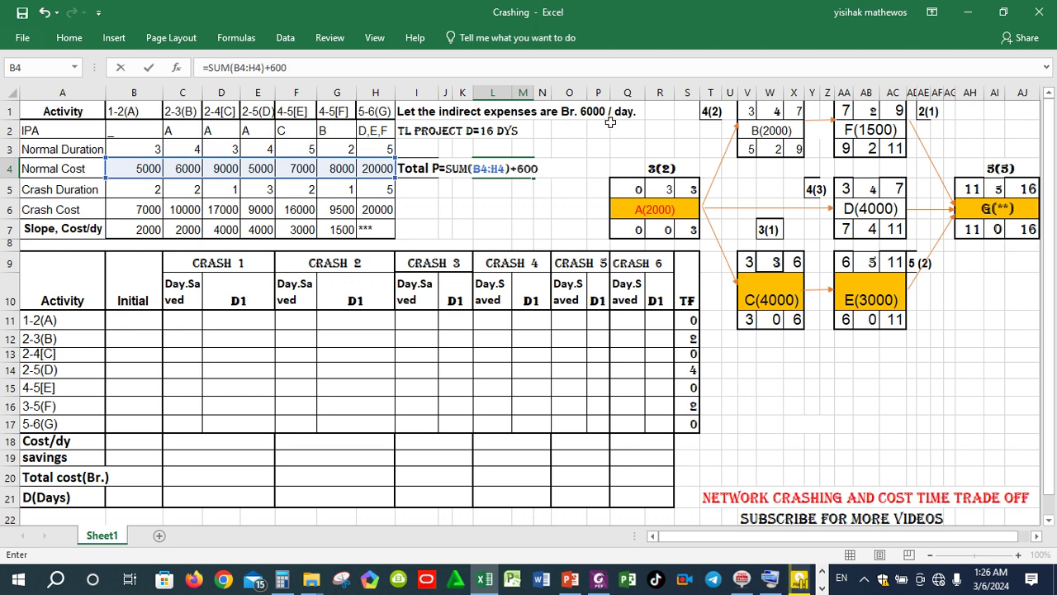
type("0*16")
key("Return")
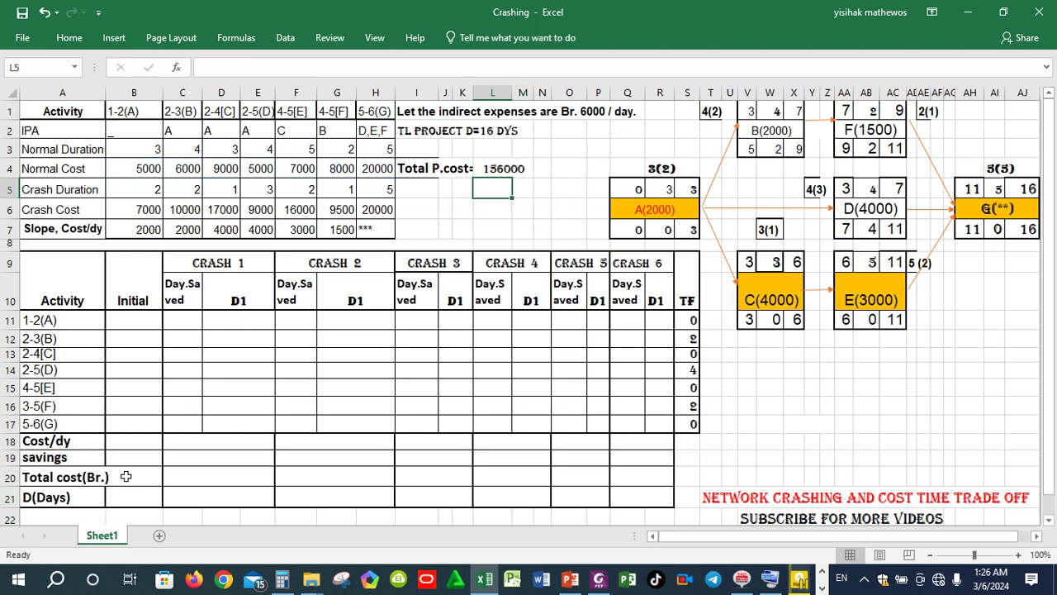
Step: Enter 156000 as the initial total cost in B20 of the crashing table
left_click(125, 476)
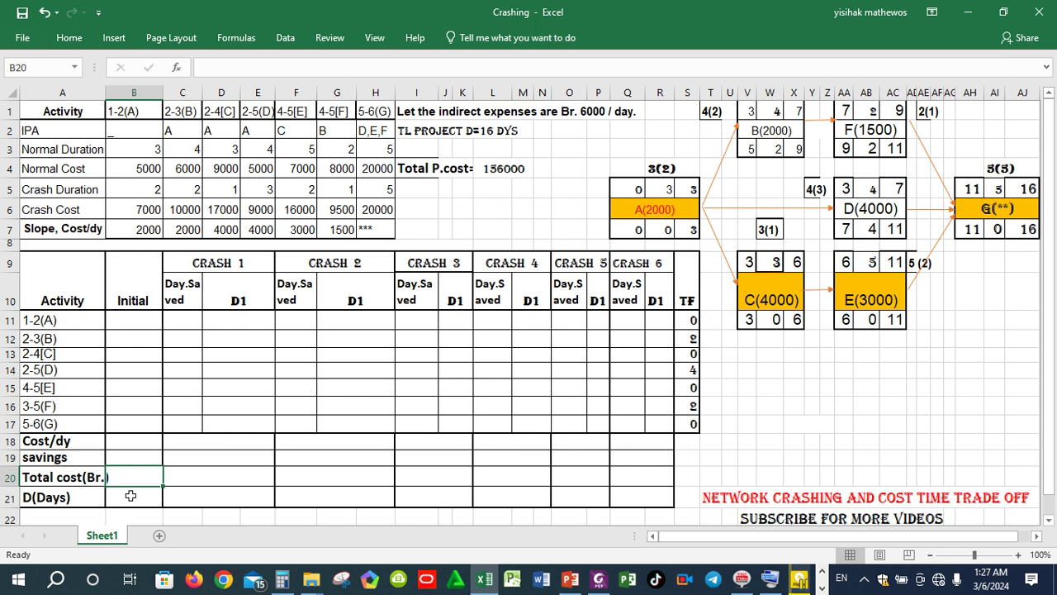
type("156000")
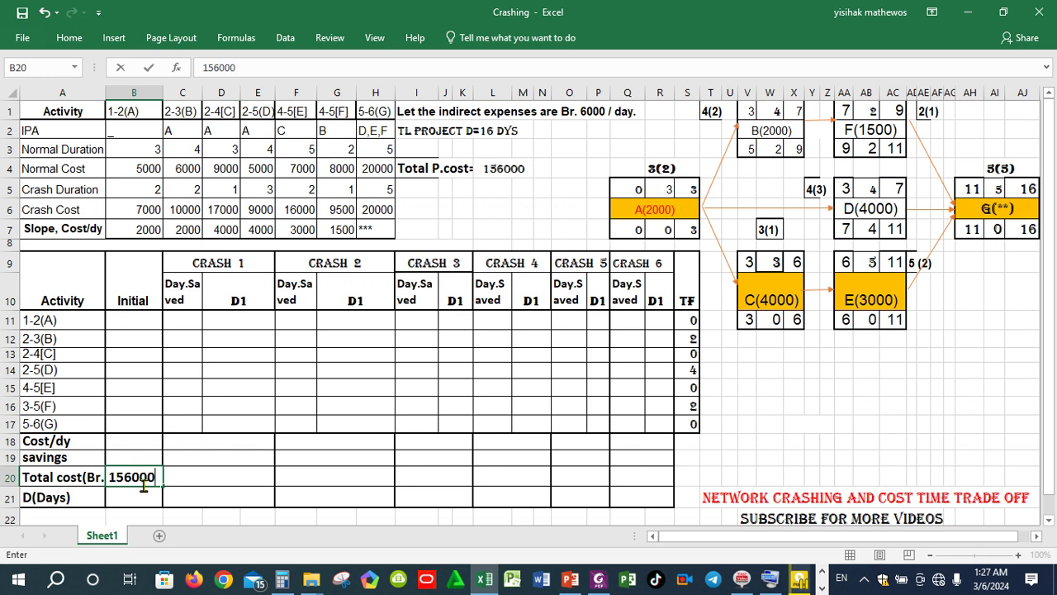
key("Return")
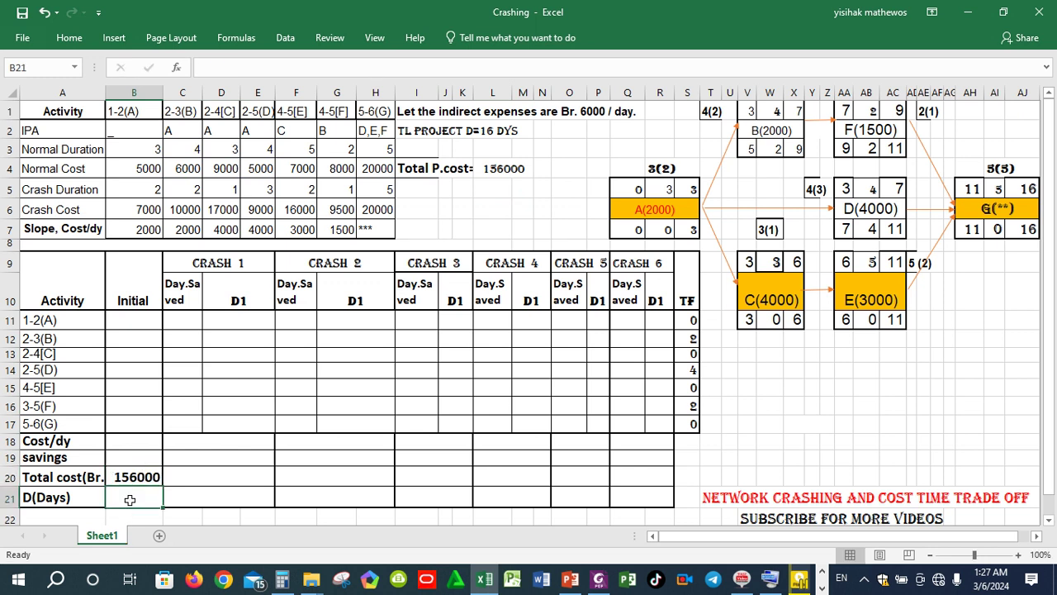
Step: Enter 16 as the initial project duration in B21 of the crashing table
type("16")
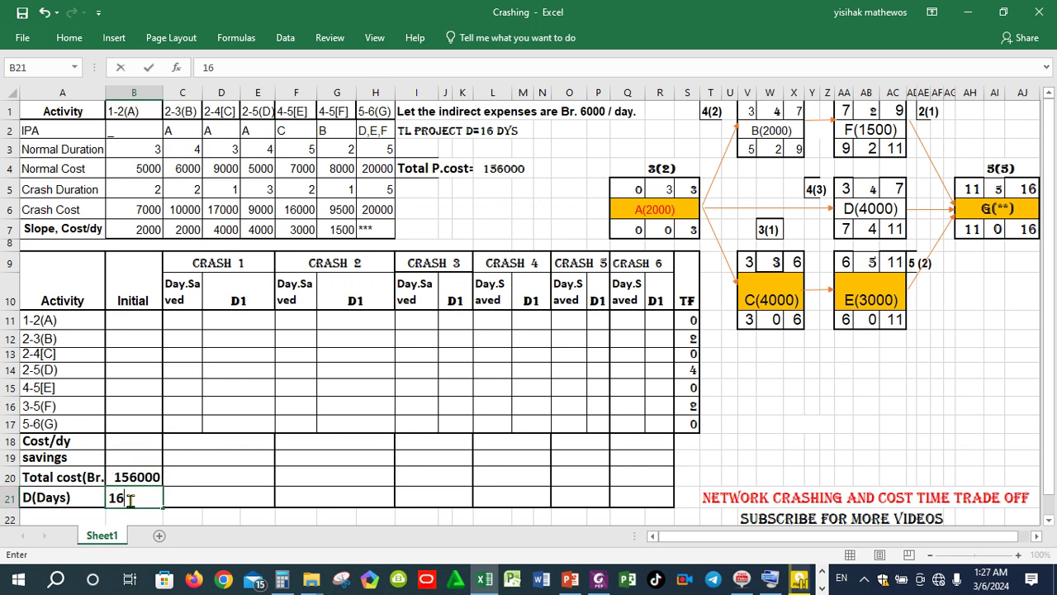
key("Return")
left_click(203, 497)
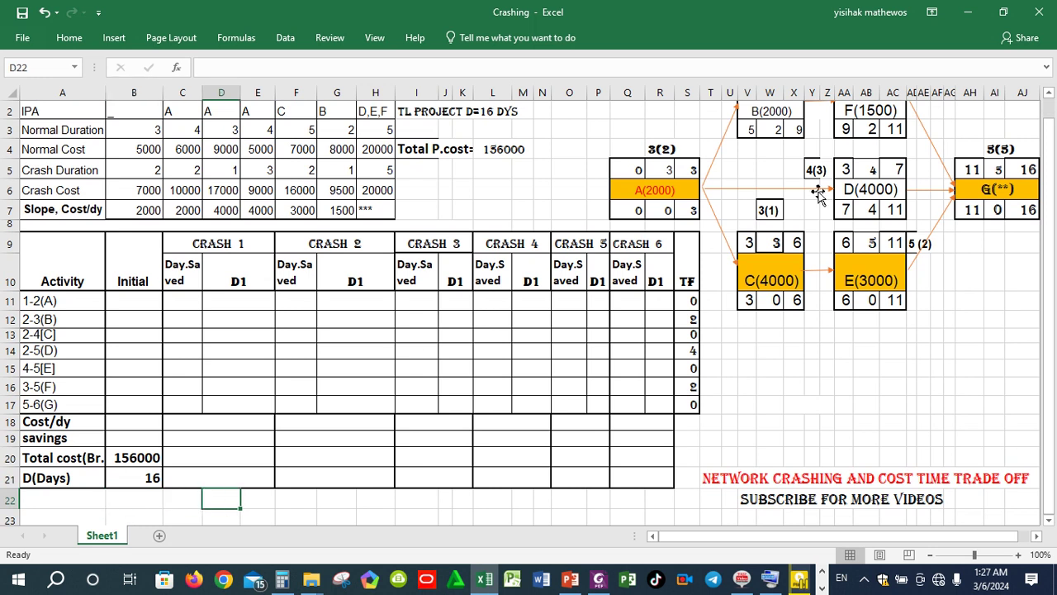
Step: Trace the network paths from activity A to G, comparing the early finishes in S5, AC1, AC5, AC9 and AJ5 with G's duration
left_click(1048, 97)
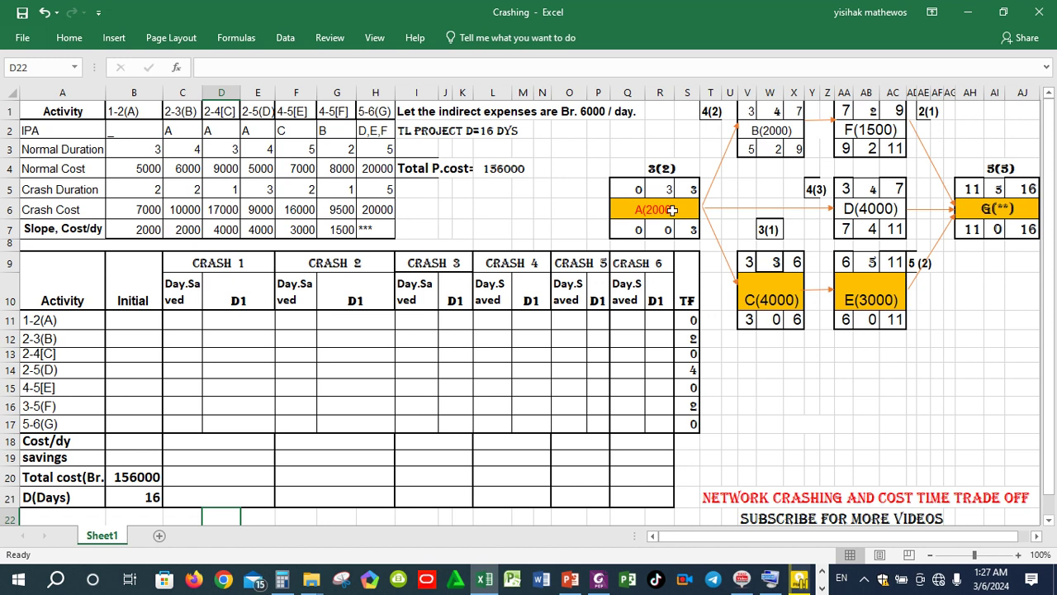
mouse_move(684, 210)
left_mouse_down()
mouse_move(700, 213)
mouse_move(750, 271)
mouse_move(684, 213)
left_mouse_up()
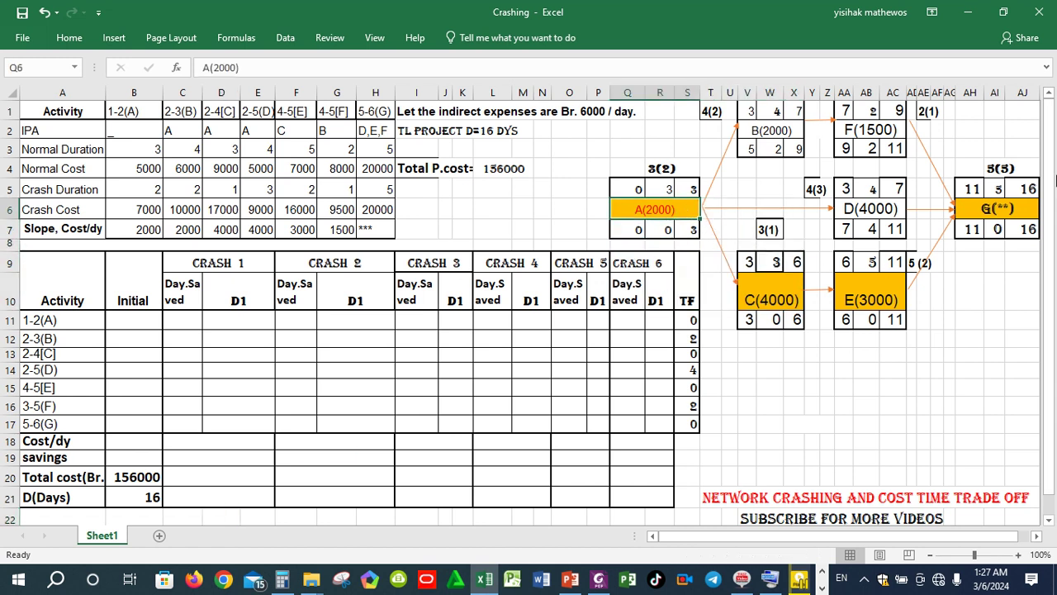
left_click(1028, 183)
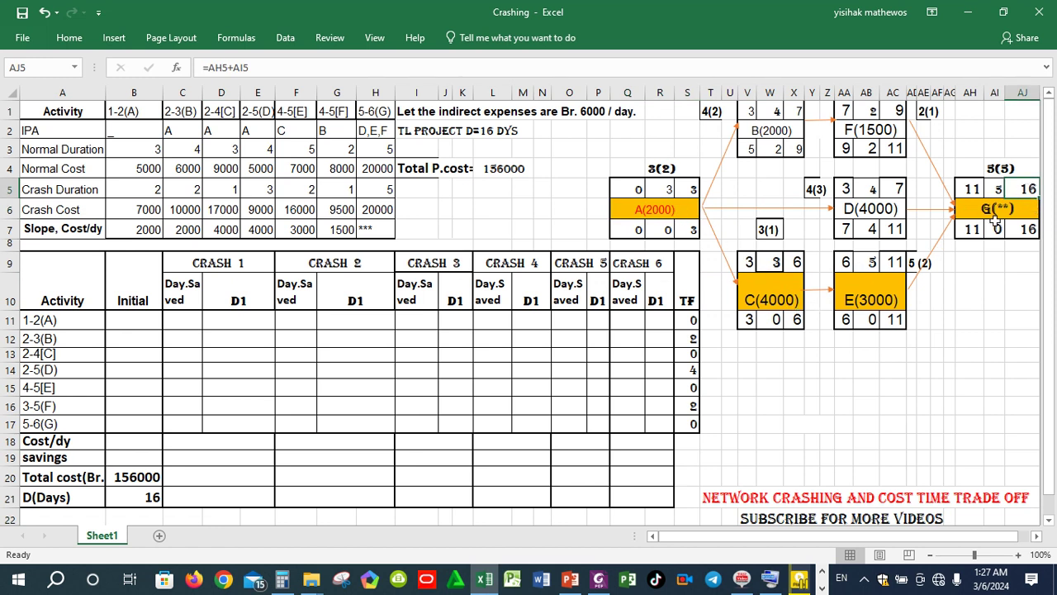
left_click(896, 264)
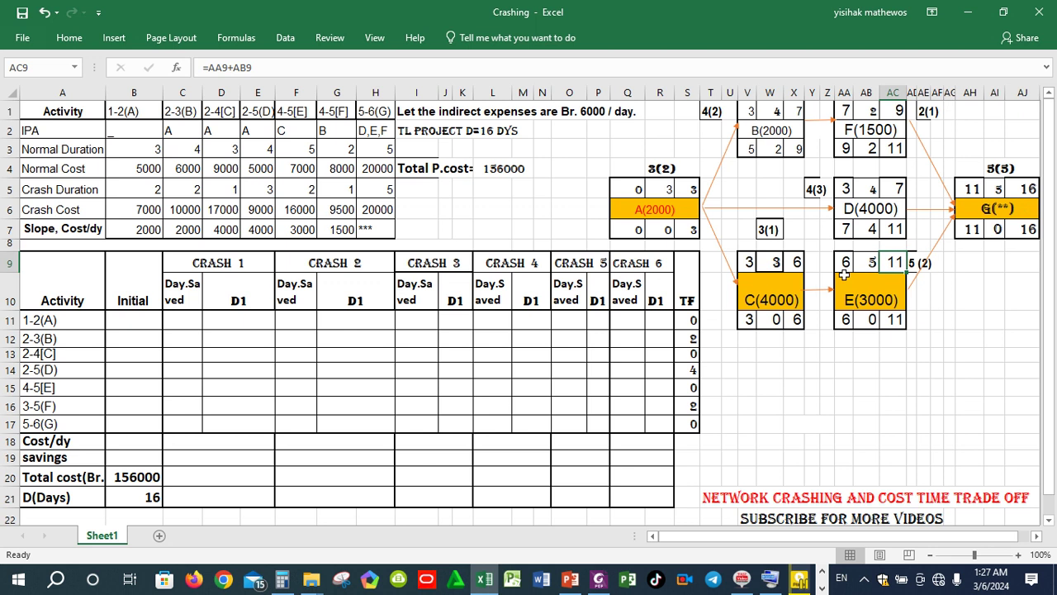
left_click(689, 190)
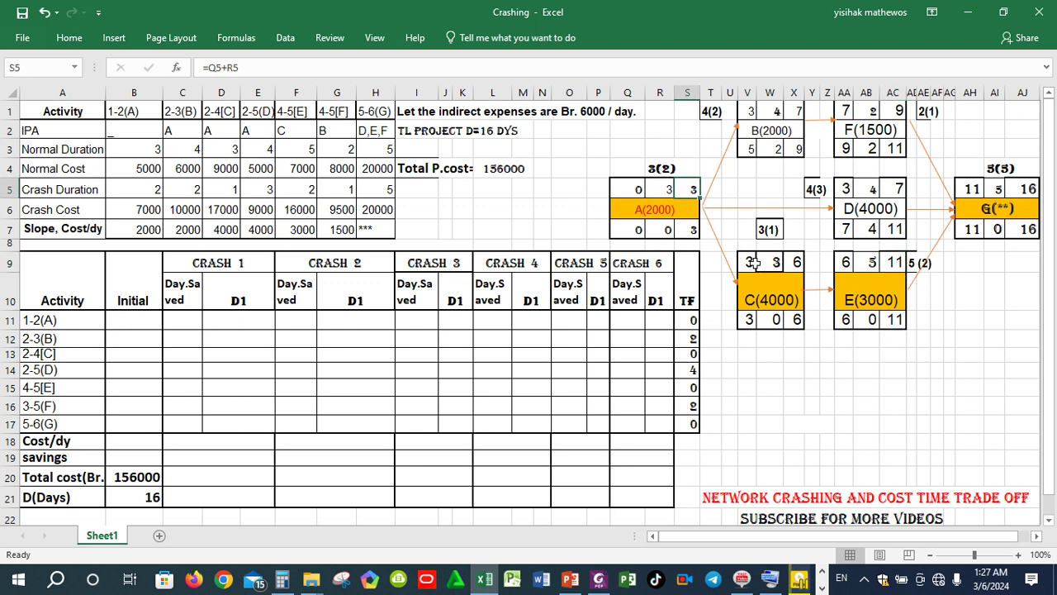
left_click(900, 262)
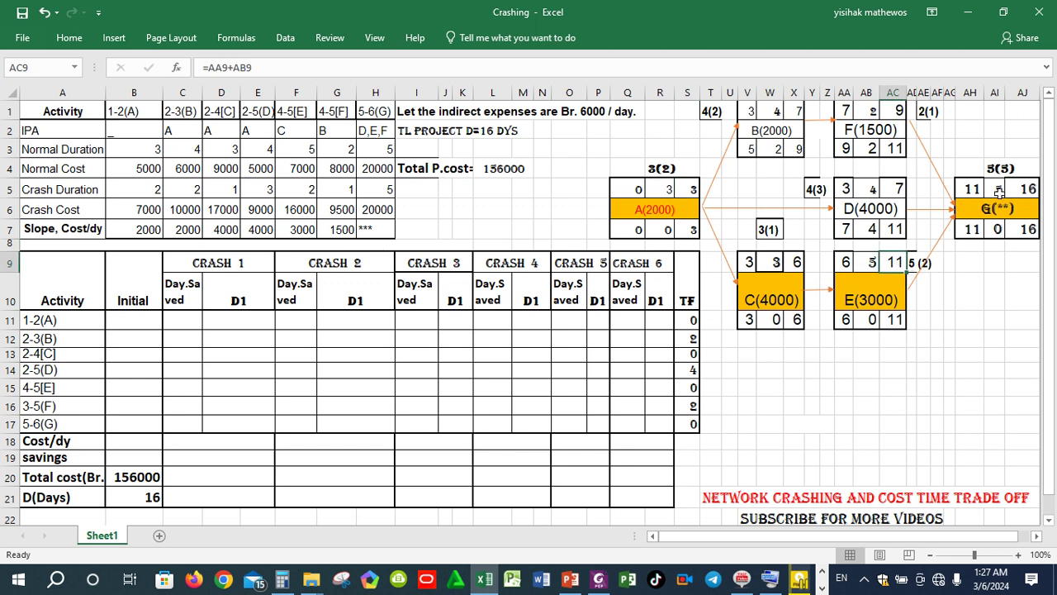
left_click(1022, 189)
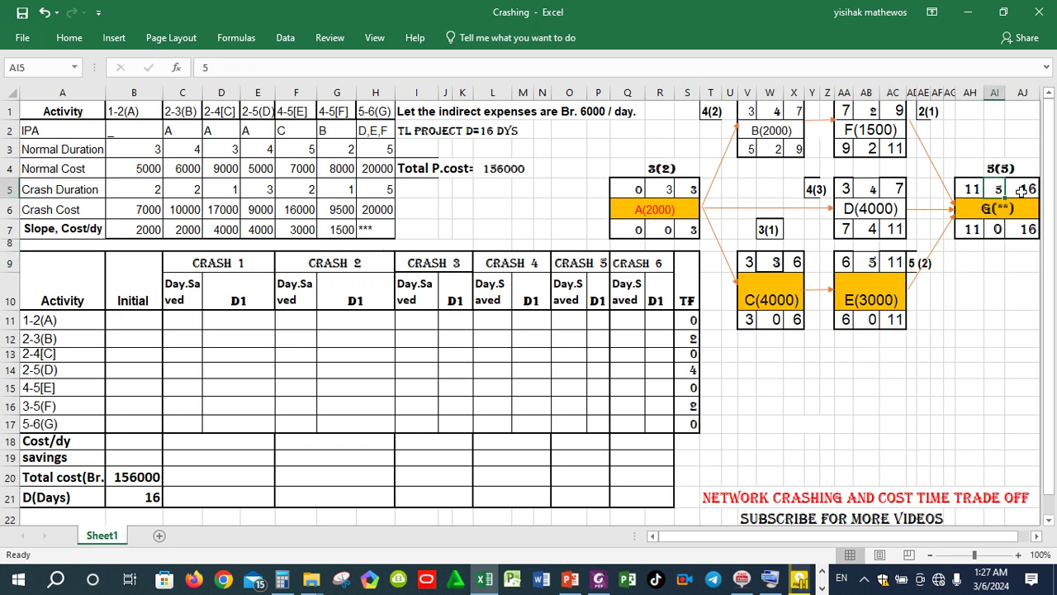
left_click(898, 114)
left_click(995, 191)
left_click(1019, 190)
left_click(898, 190)
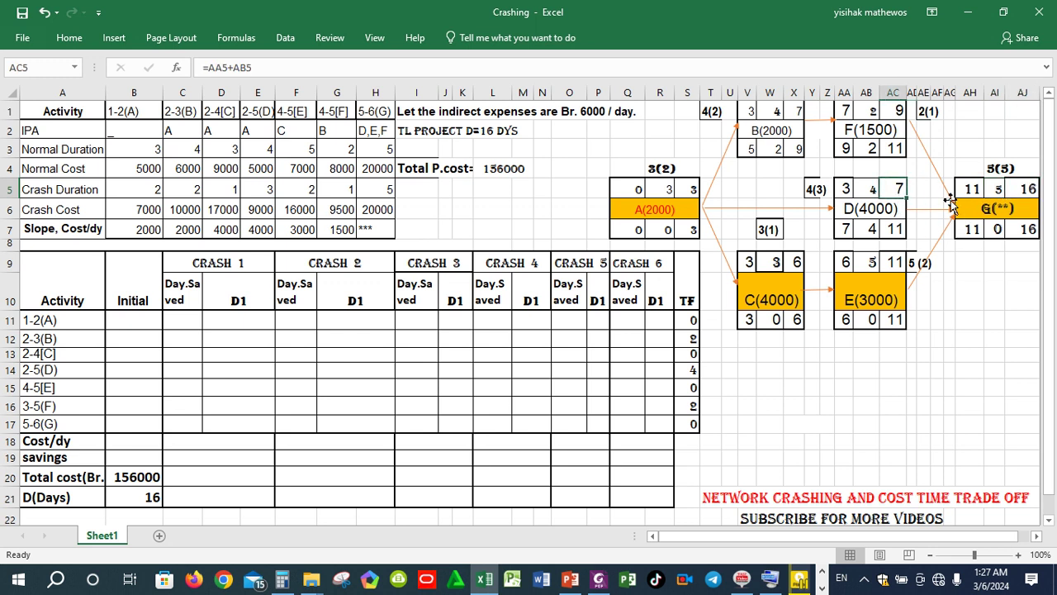
left_click(995, 190)
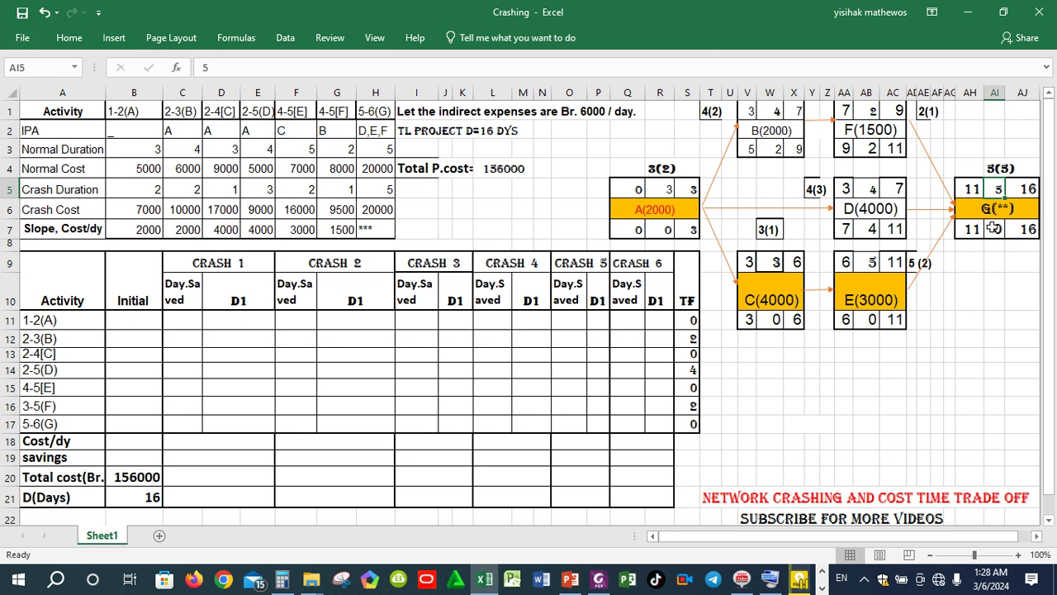
Step: Compare activity G's normal cost, crash cost and slope in column H with critical activity A in the network diagram
left_click(667, 212)
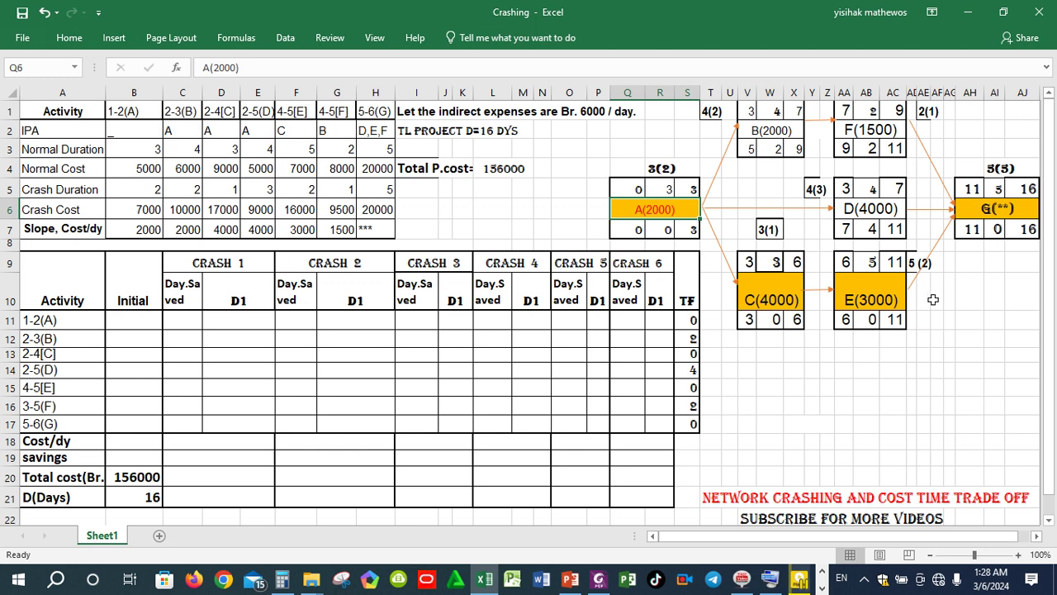
left_click(371, 211)
left_click(380, 170)
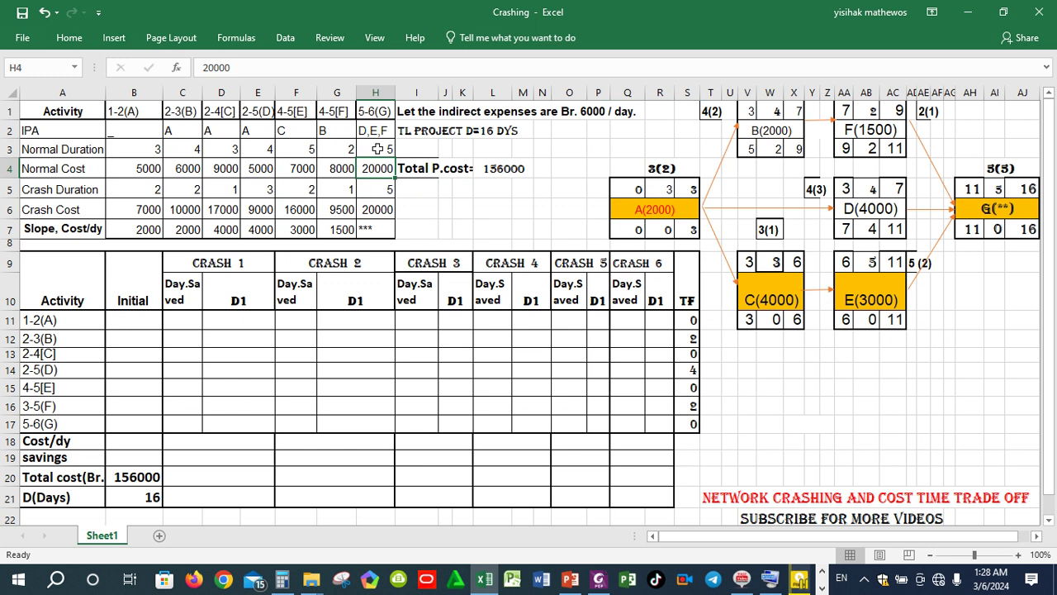
left_click(379, 226)
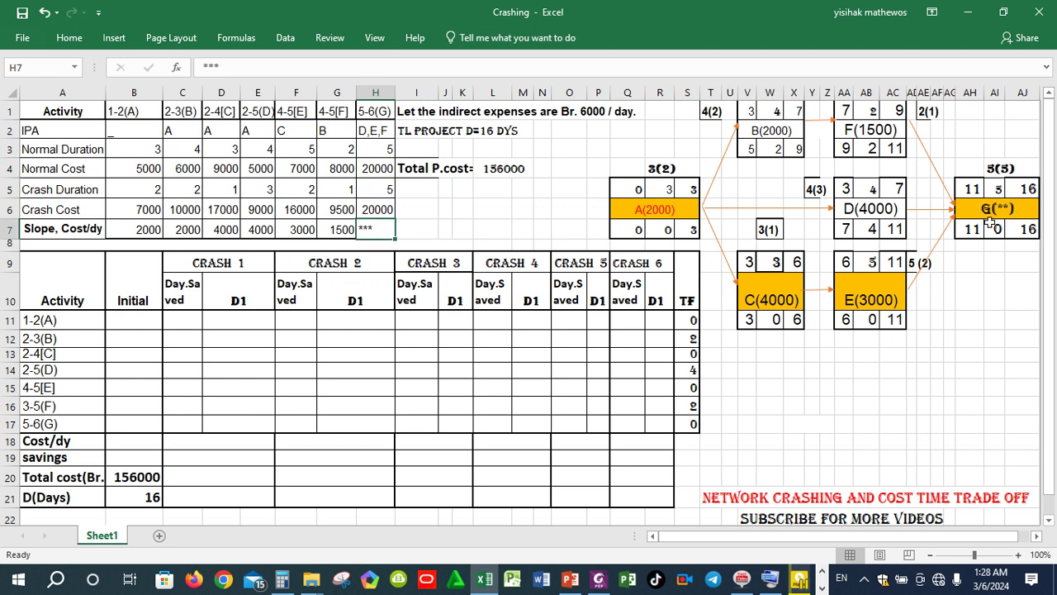
left_click(655, 213)
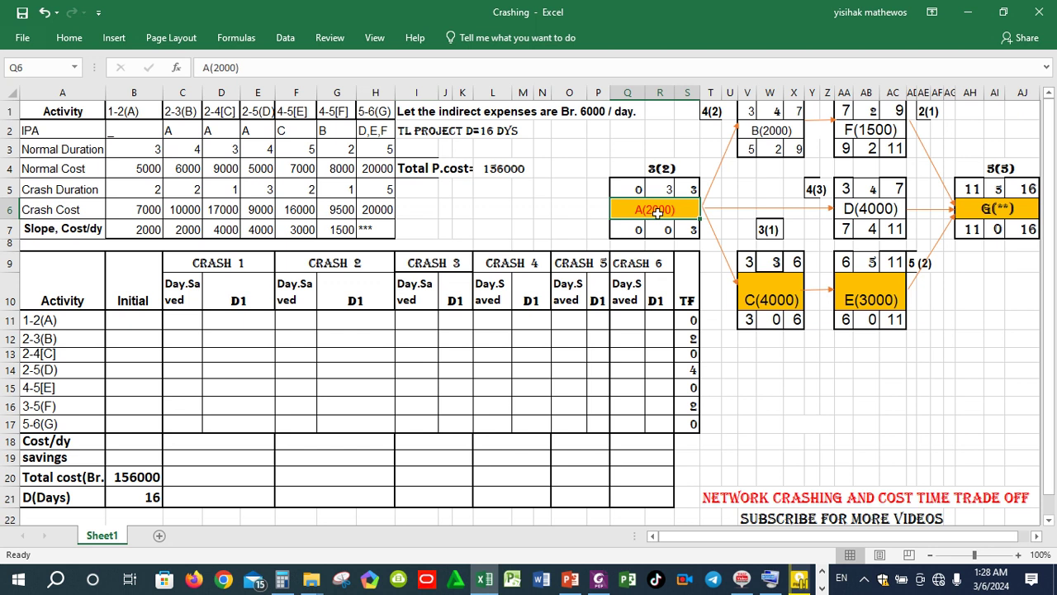
Step: Change the duration label above activity A in R4 to 3,2(2)
double_click(651, 167)
type(",")
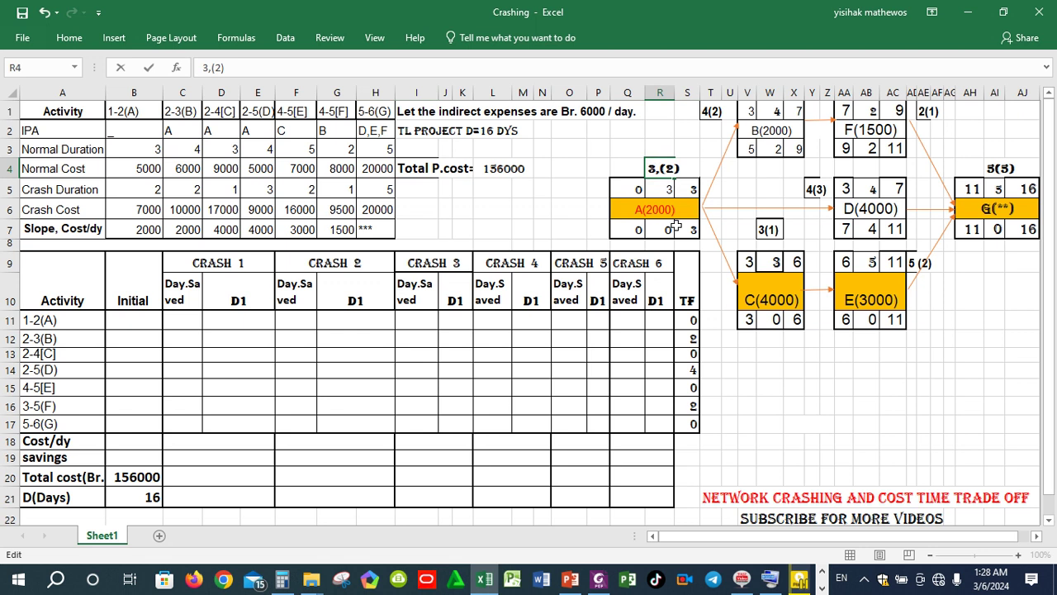
type("2")
left_click(688, 212)
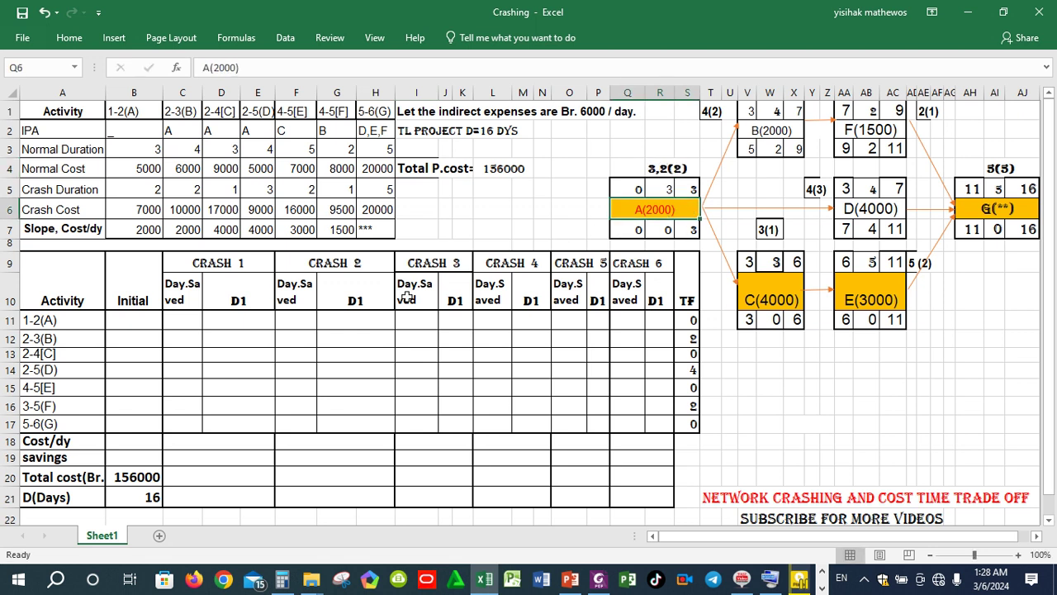
Step: Record activity A's first crash with 1 day saved in C11 and a D1 duration of 2 in D11
left_click(190, 322)
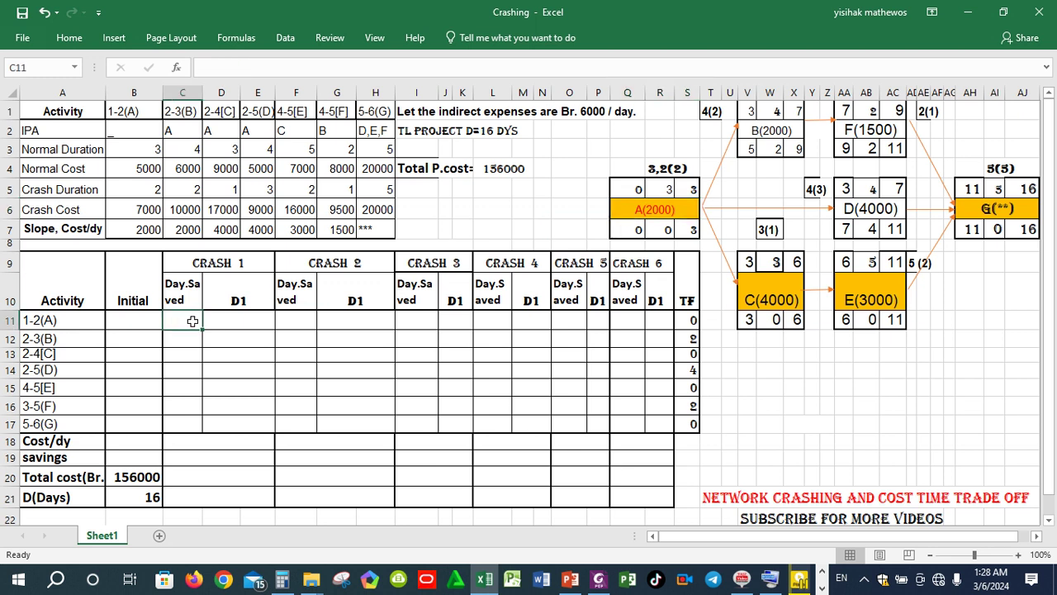
type("1")
left_click(240, 322)
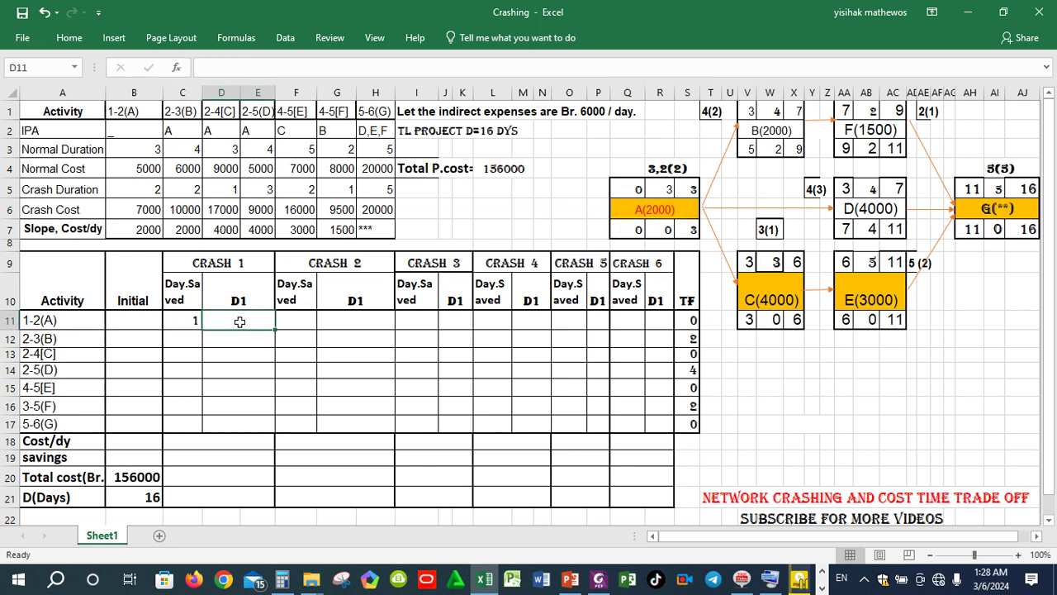
type("2")
left_click(251, 340)
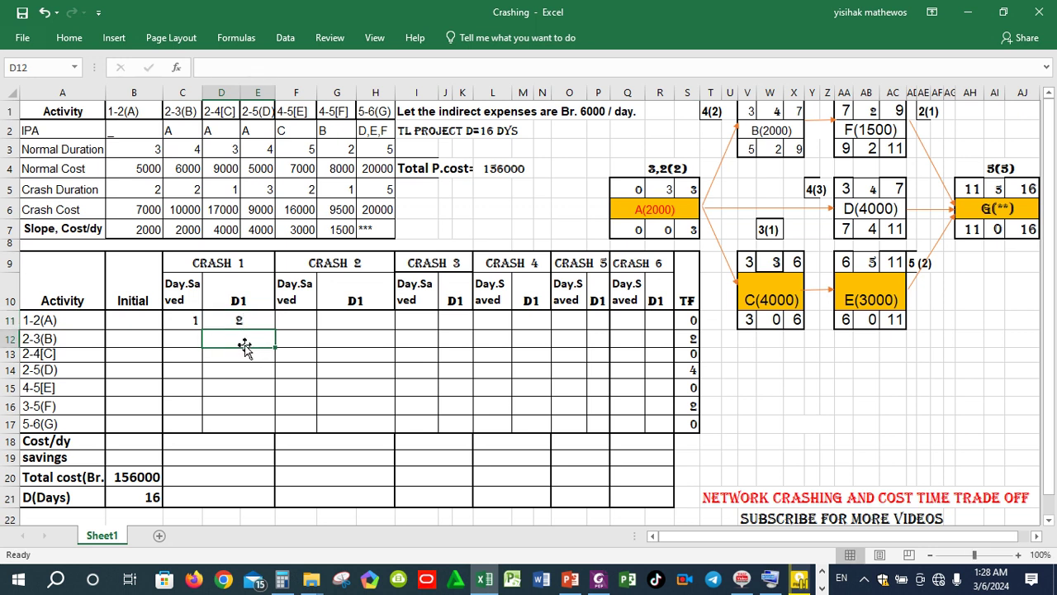
Step: Colour the Crash 1 values for activity A in row 11 red
left_click_drag(244, 316, 183, 322)
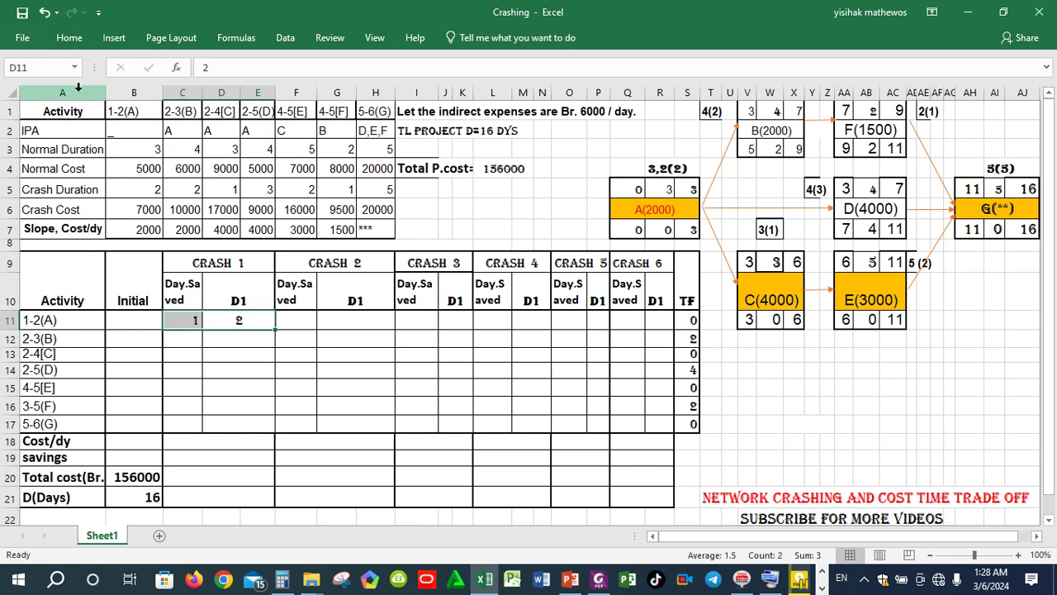
left_click(69, 38)
left_click(245, 87)
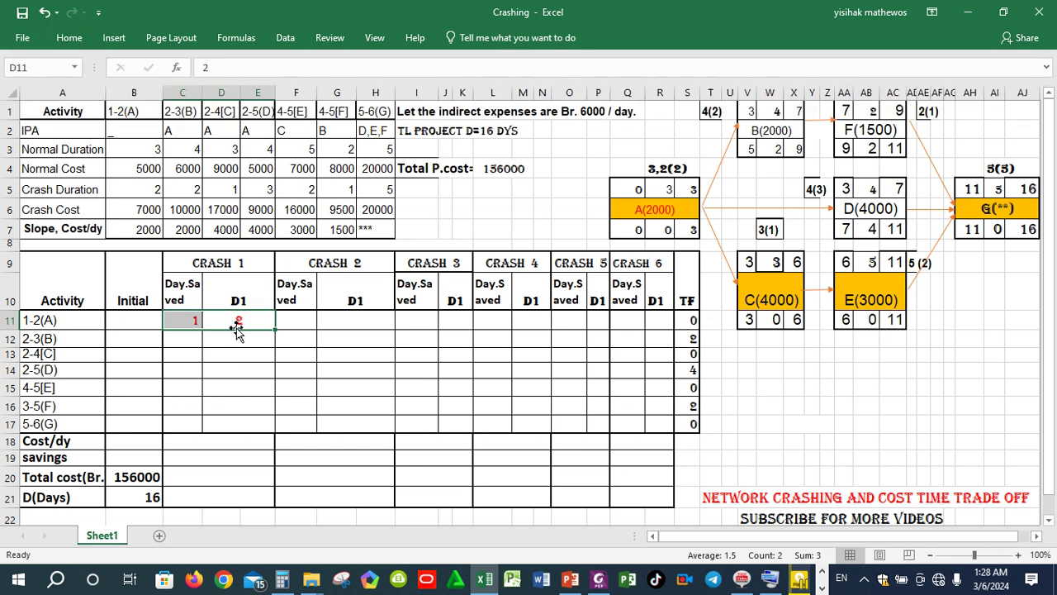
left_click(237, 331)
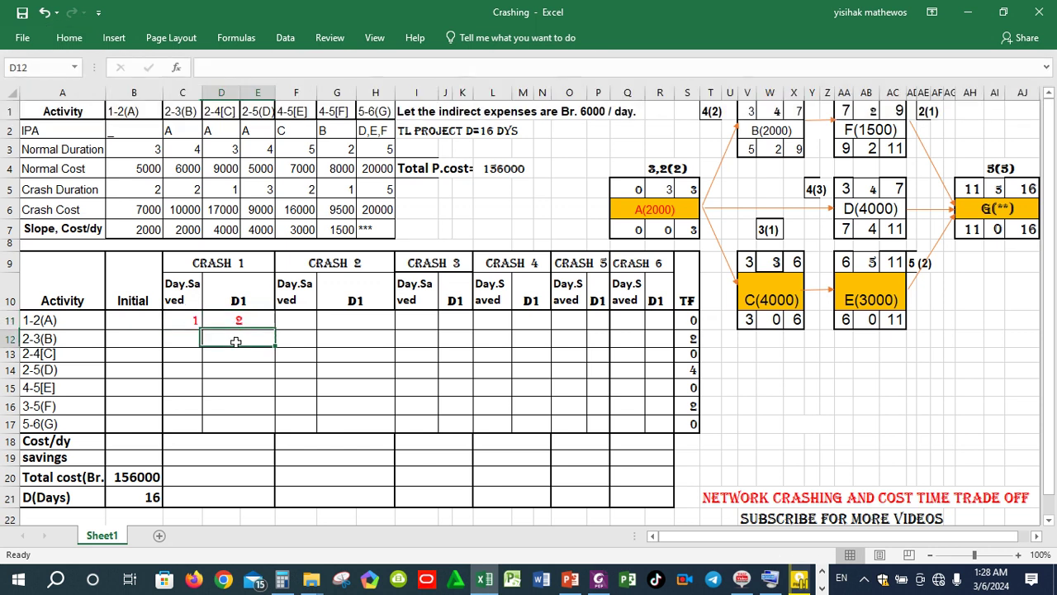
Step: Set activity A's duration in R5 of the network diagram to 2
left_click(187, 151)
left_click(229, 149)
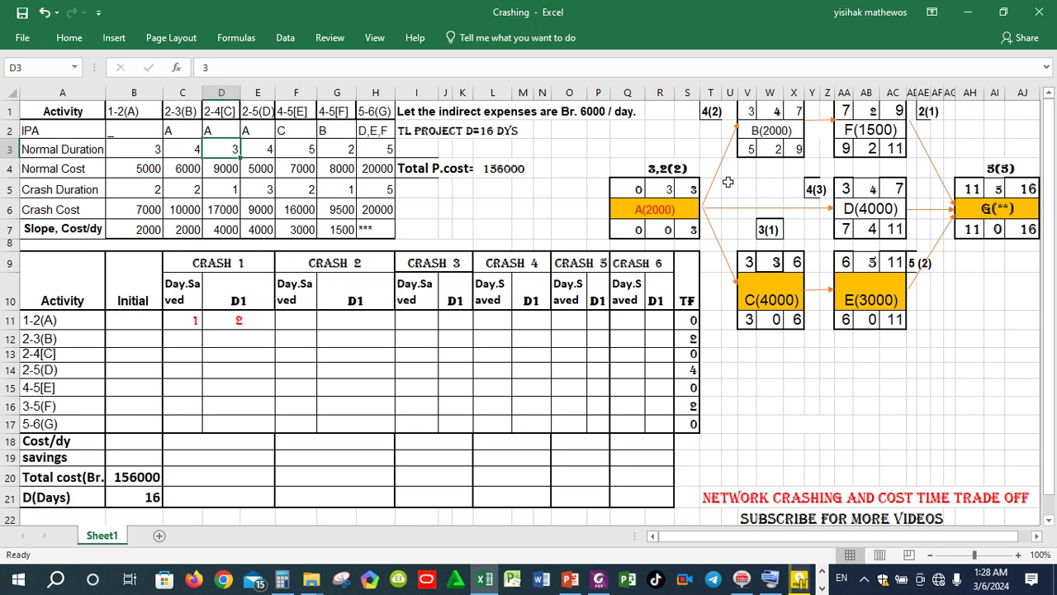
left_click(664, 191)
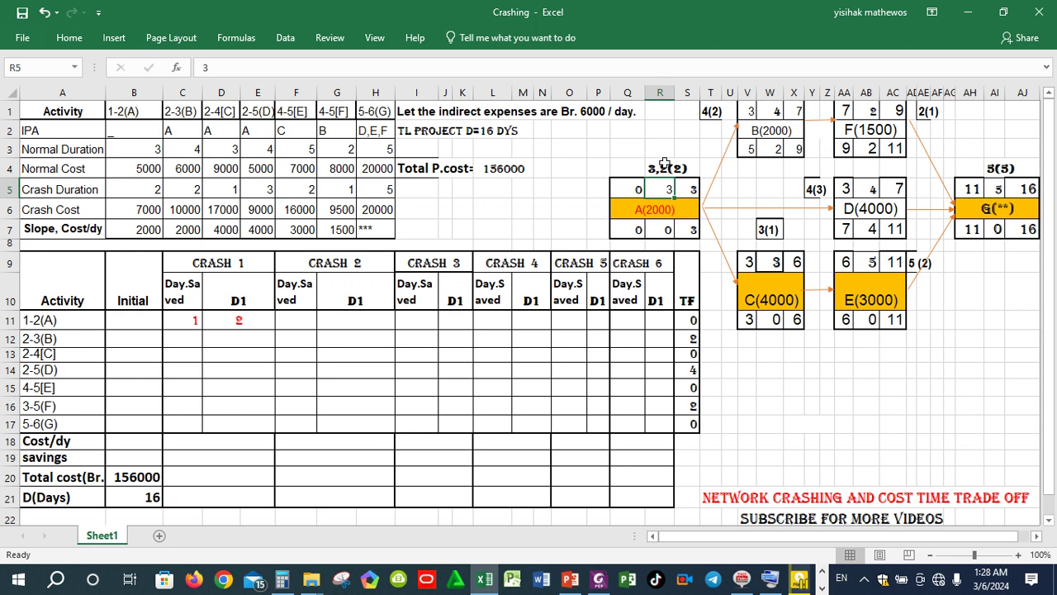
type("2")
left_click(661, 208)
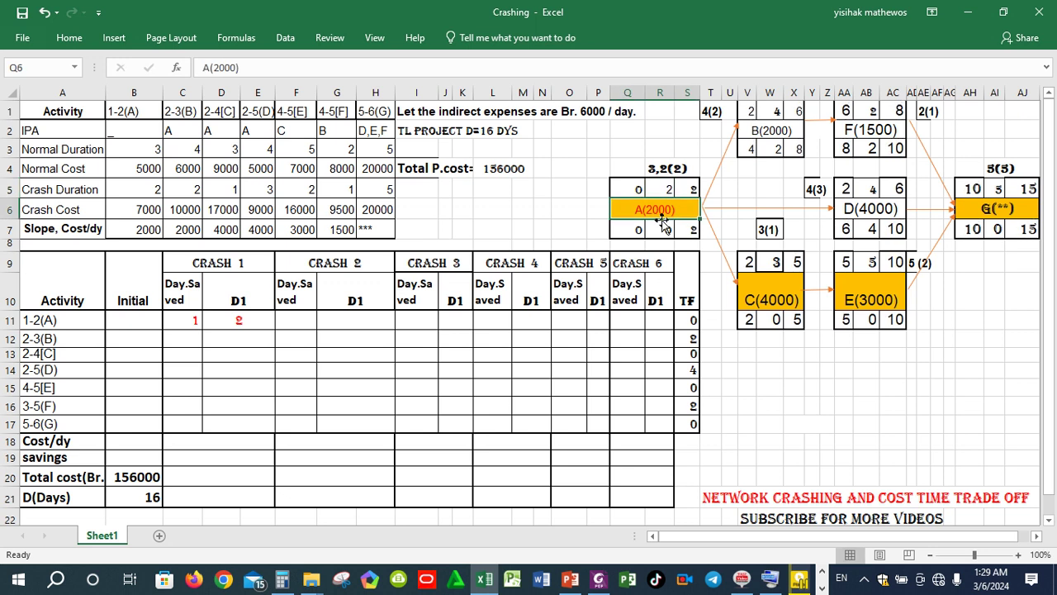
Step: Check activity G's finish time in the network diagram and enter 15 as the Crash 1 duration in C21
left_click(1029, 188)
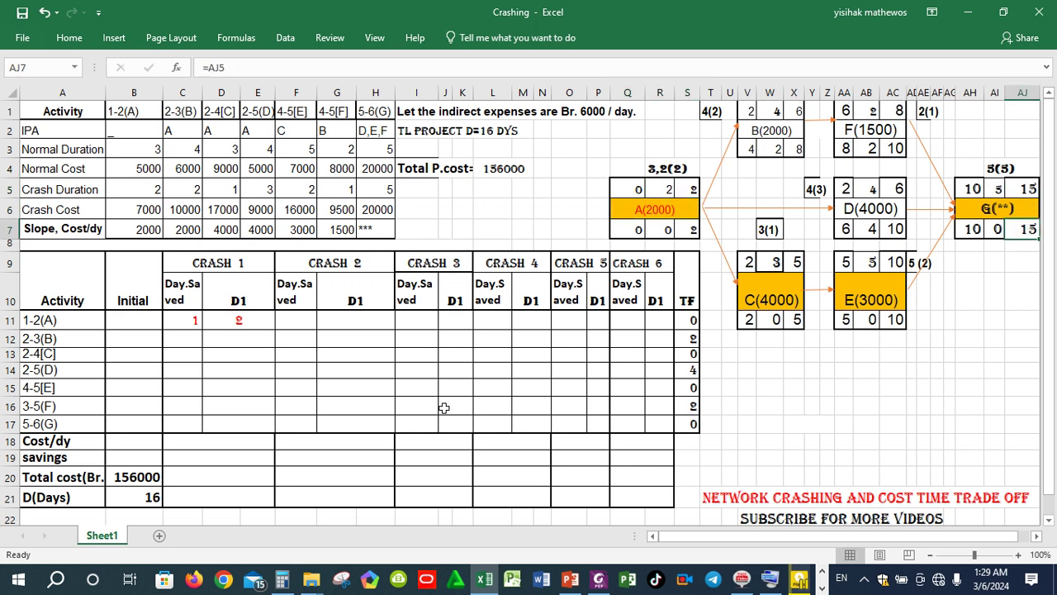
left_click(230, 497)
type("15")
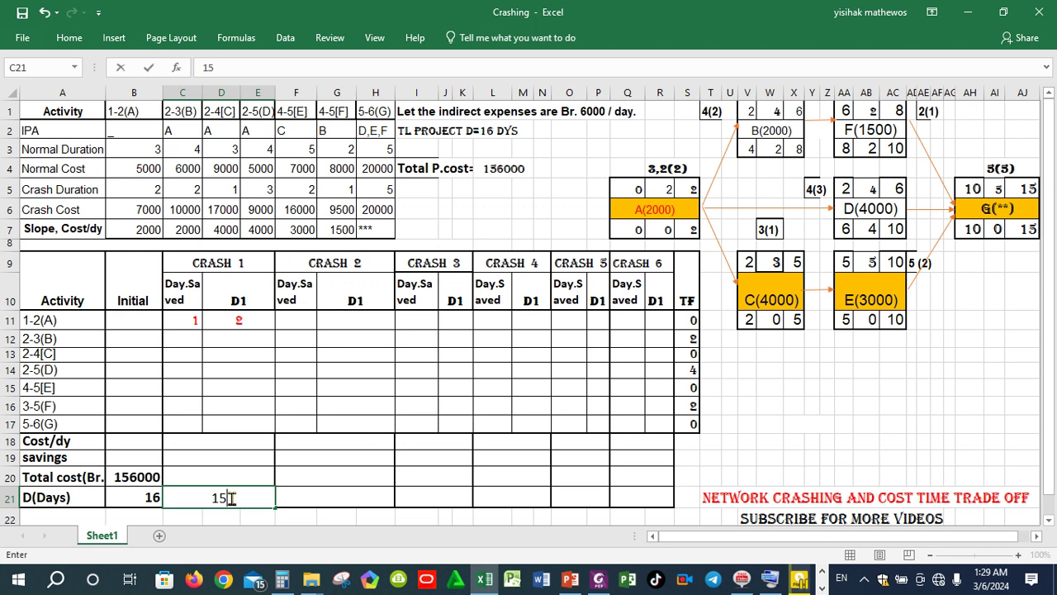
key("Return")
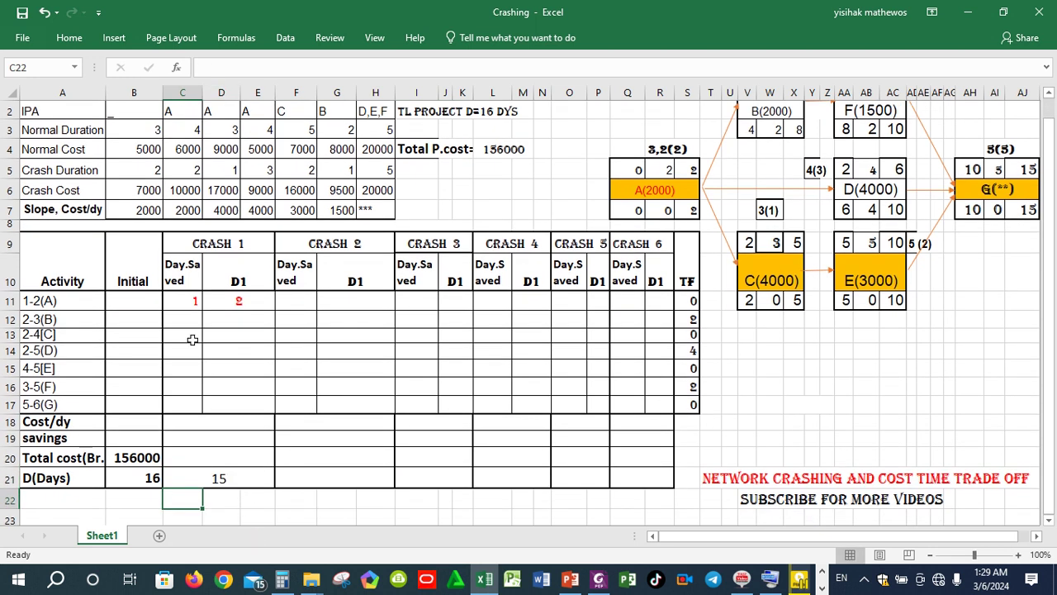
left_click(1047, 93)
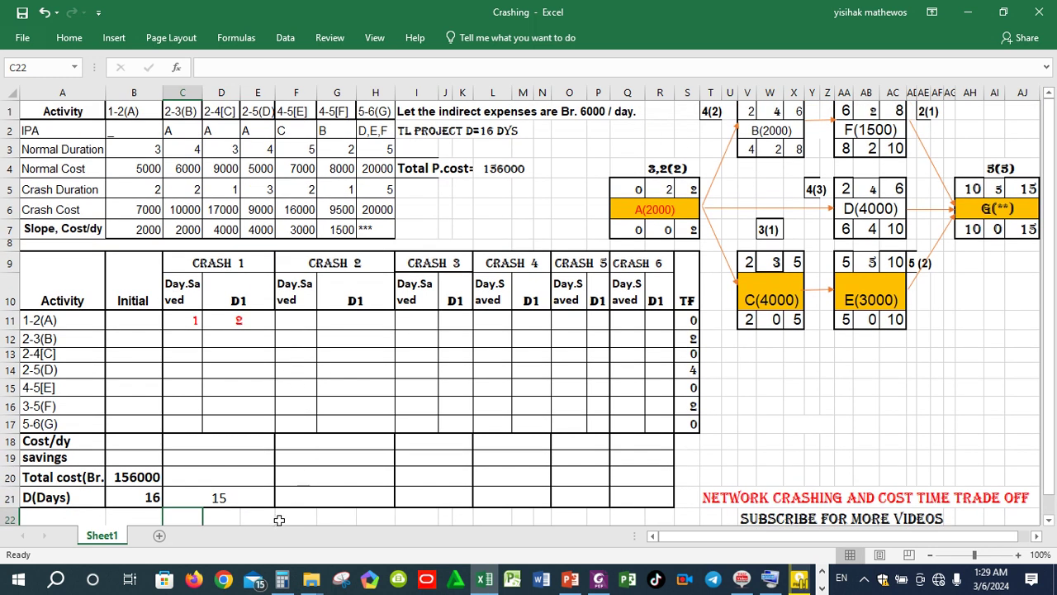
Step: Enter 2000 as the Crash 1 cost per day in C18 and 6000 as the savings in C19
left_click(219, 445)
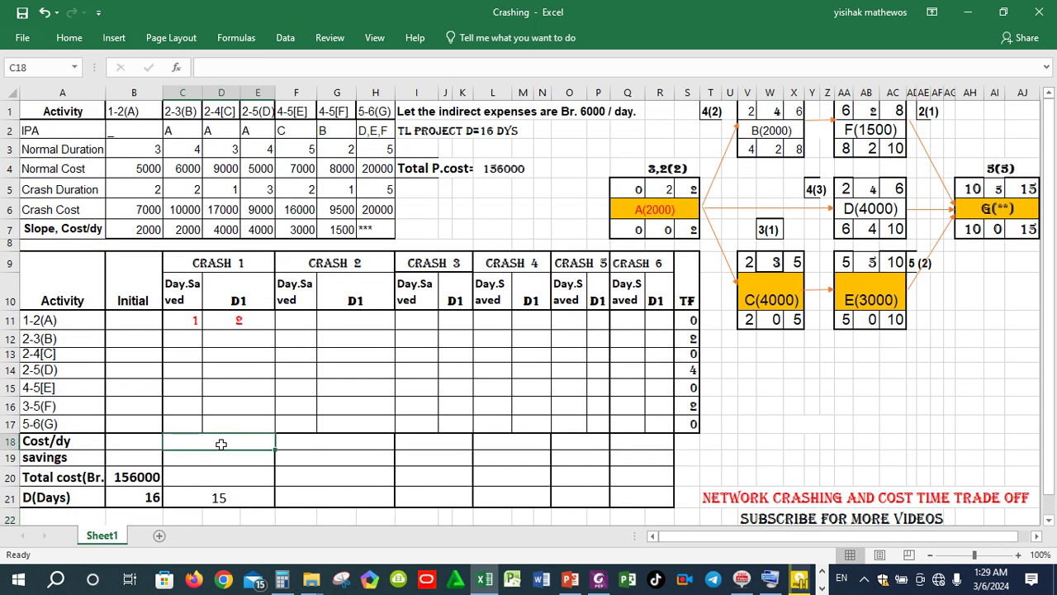
type("2000")
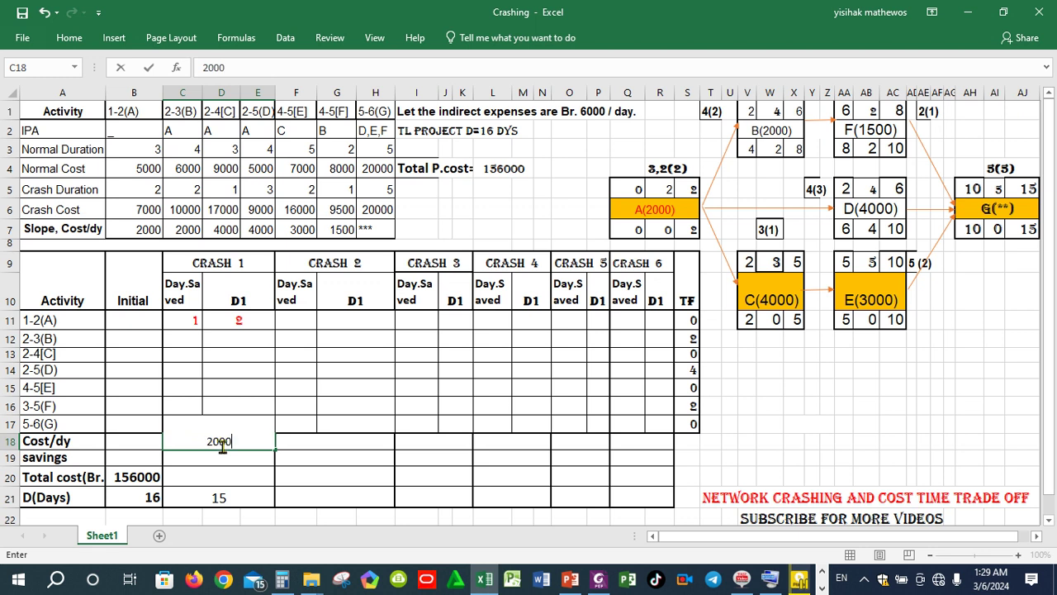
key("Return")
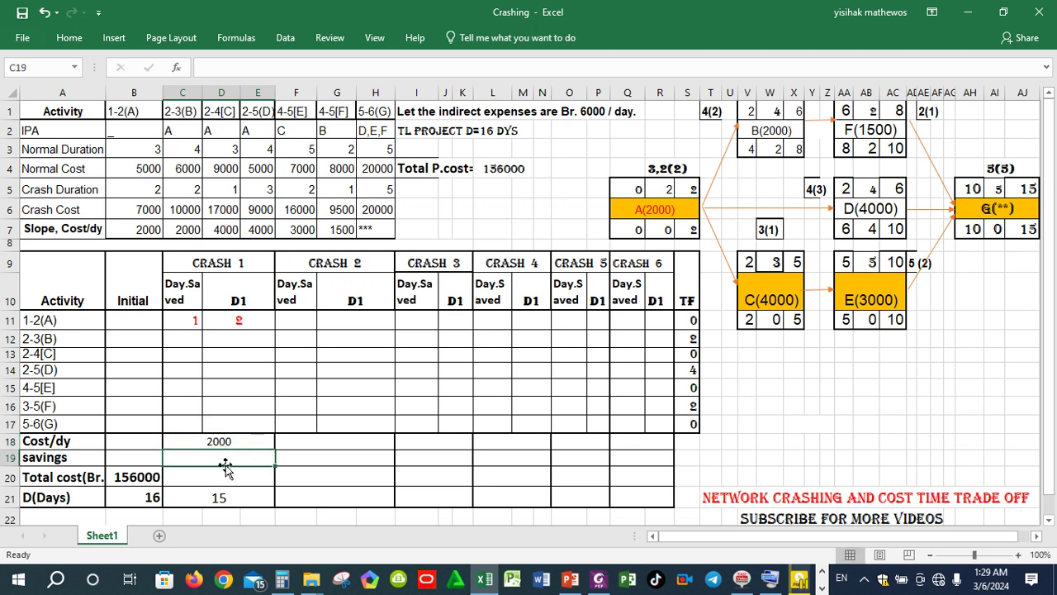
type("6000")
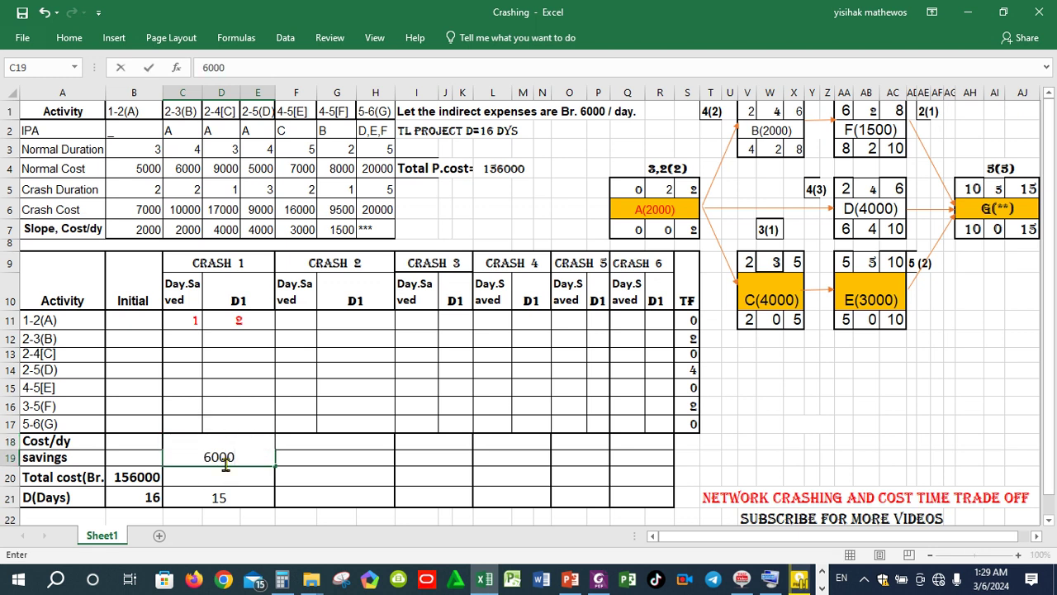
key("Return")
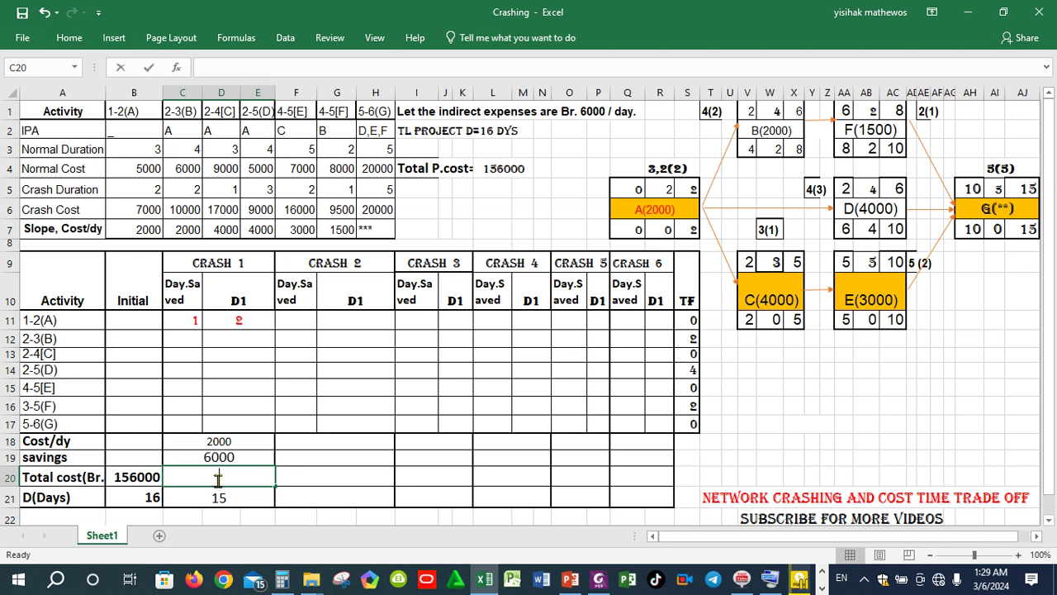
Step: Calculate the Crash 1 total cost in C20 by adding the cost per day to B20 and subtracting the savings
type("=")
left_click(142, 476)
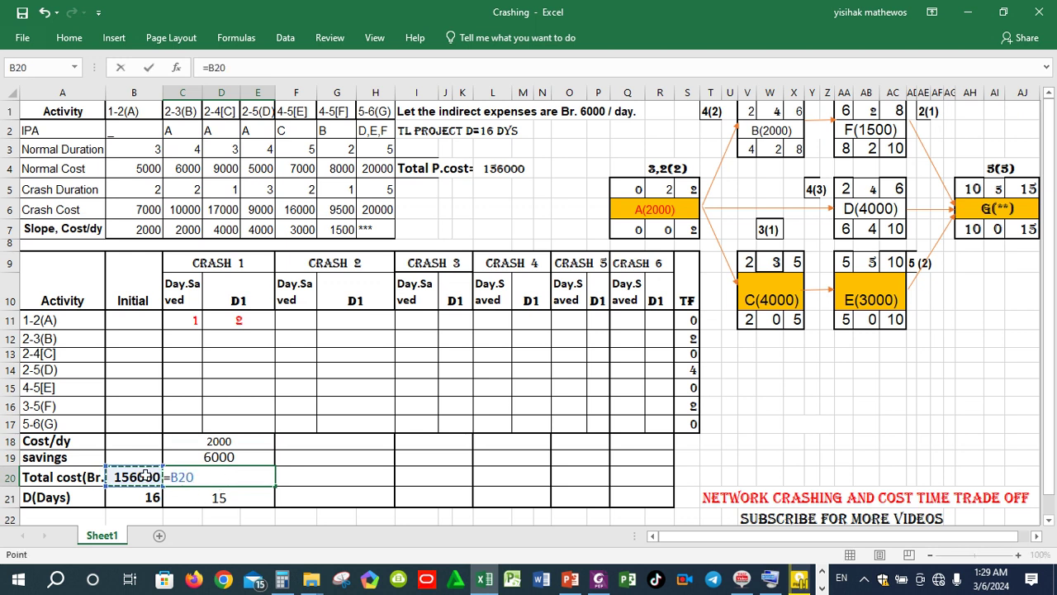
type("+")
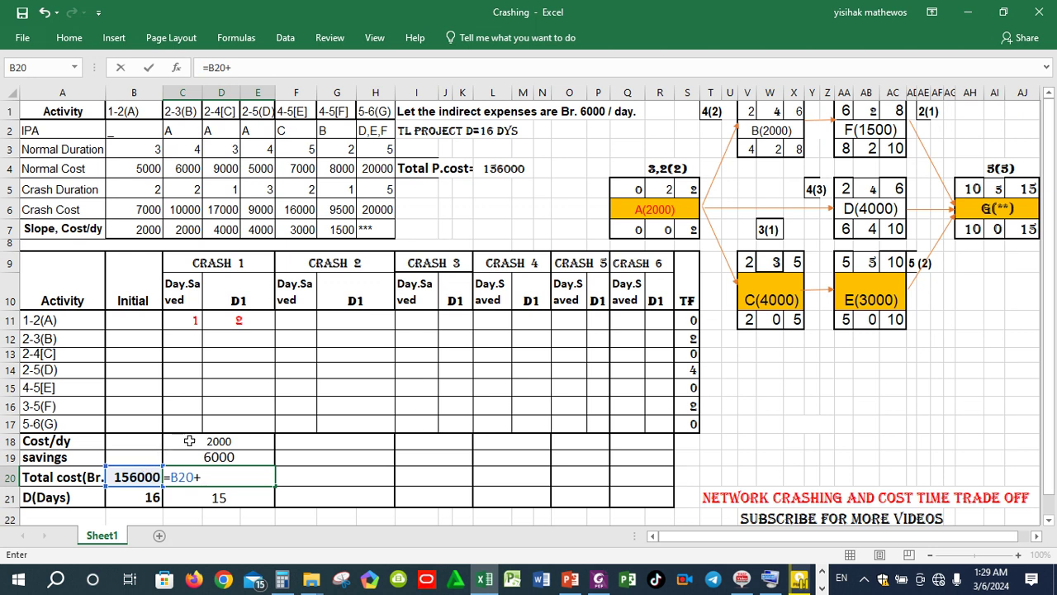
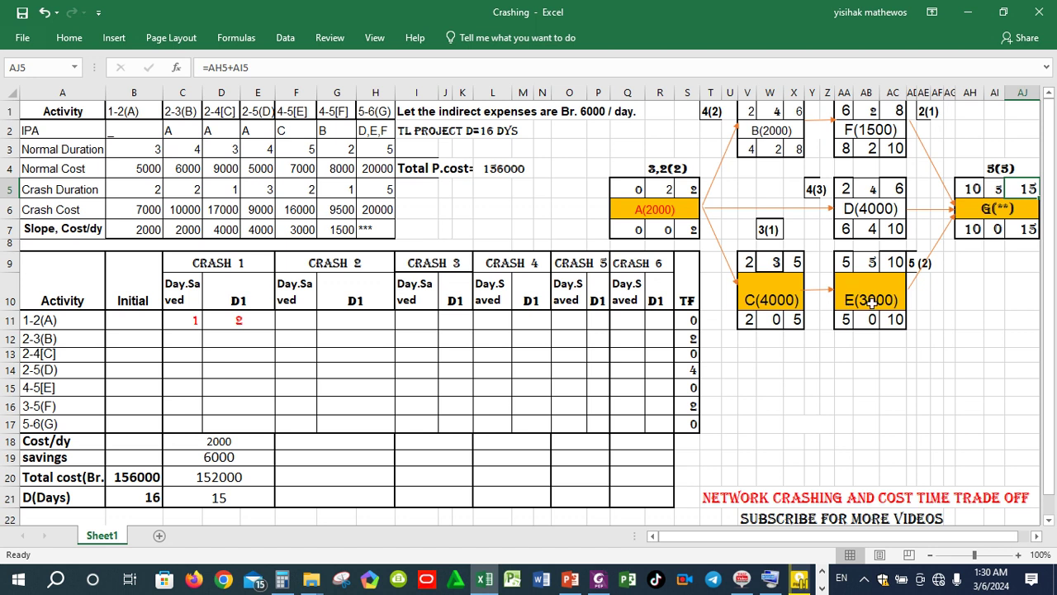
Step: Change activity E's duration label in AD9 beside the network diagram to 5,4 (2)
double_click(909, 262)
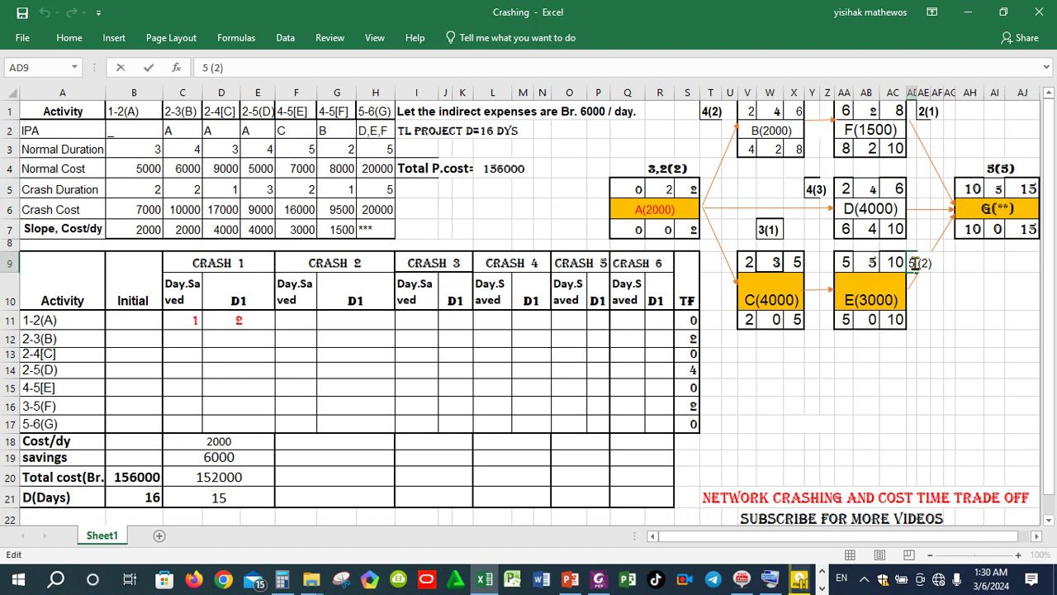
type(",4")
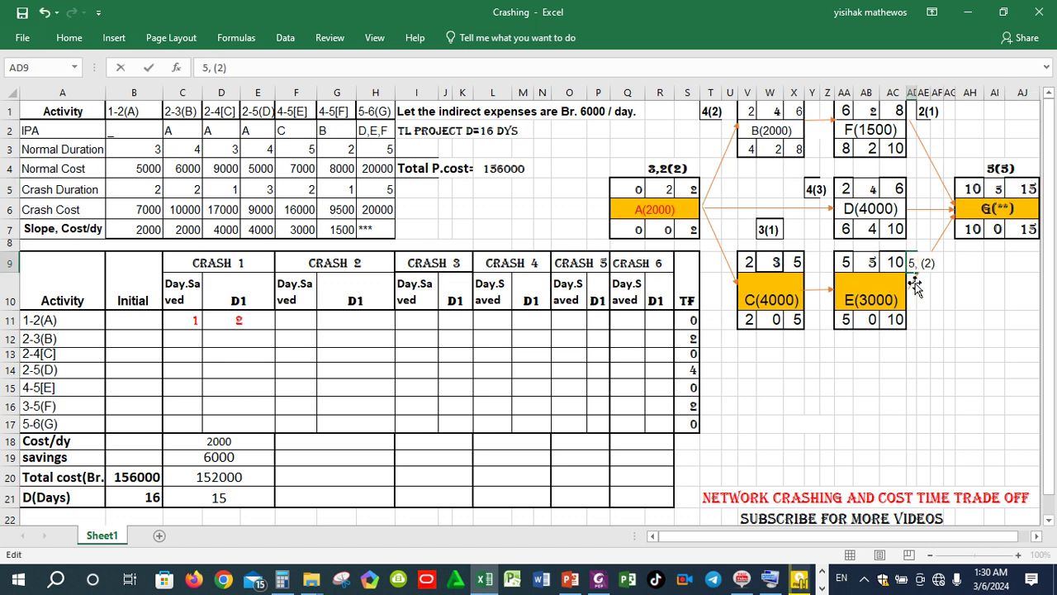
left_click(951, 350)
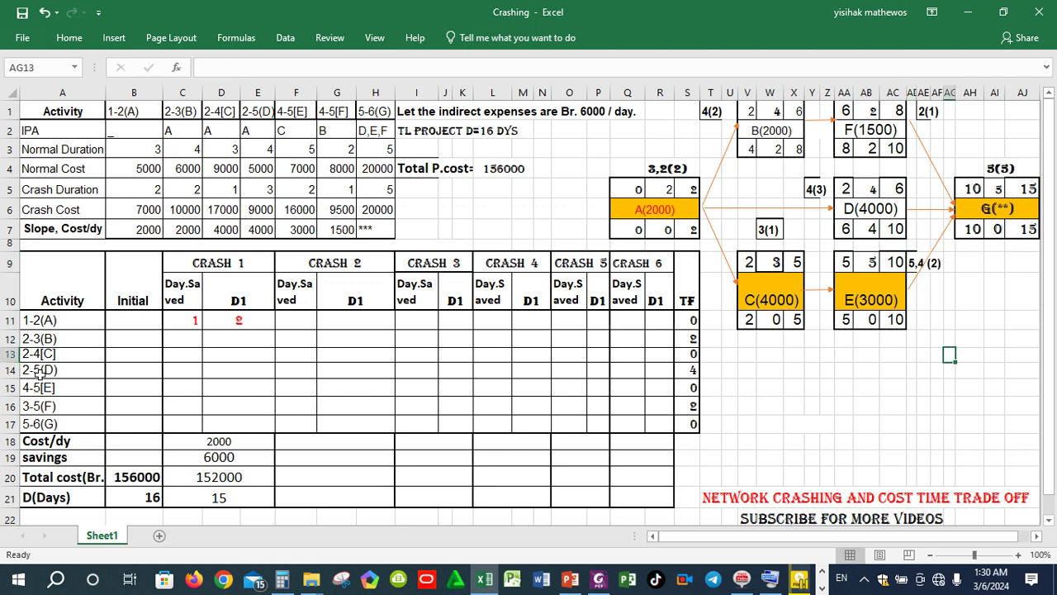
Step: Enter 1 day saved in F15 and the duration 4 in G15 for activity E under Crash 2
left_click(289, 387)
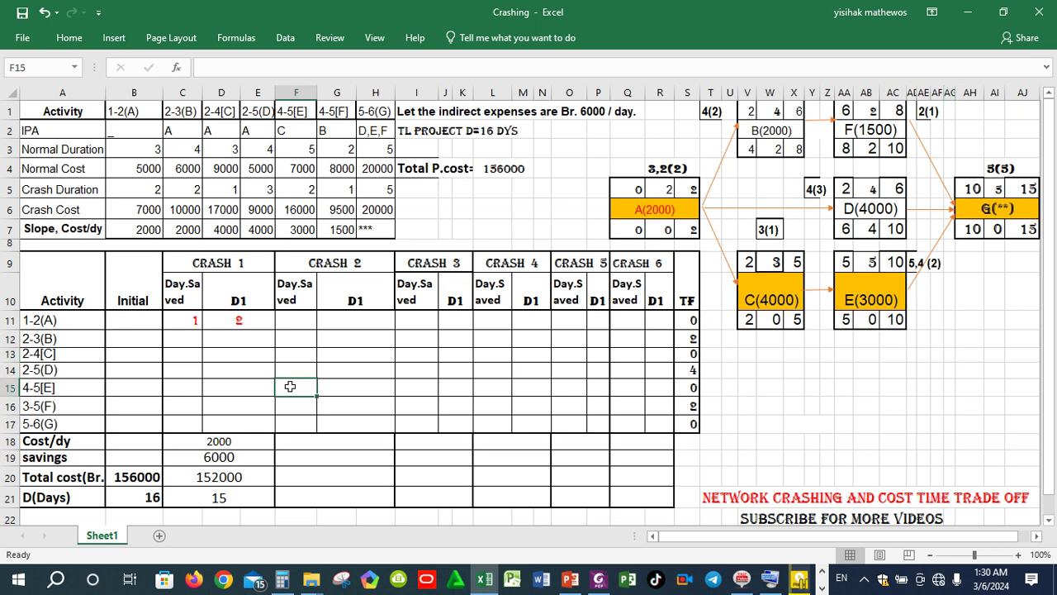
type("1")
key("Tab")
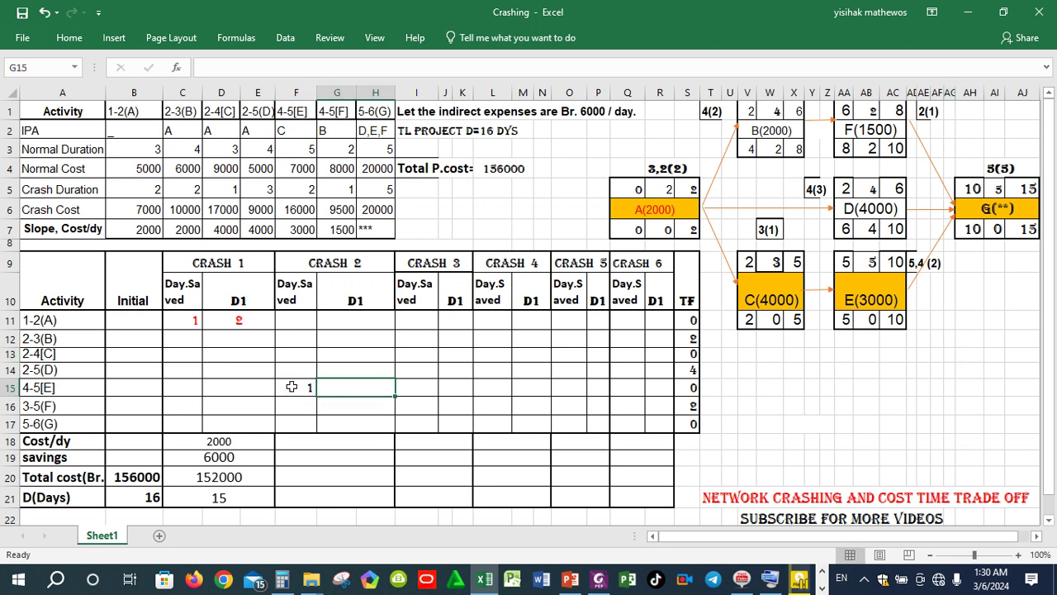
type("4")
key("Return")
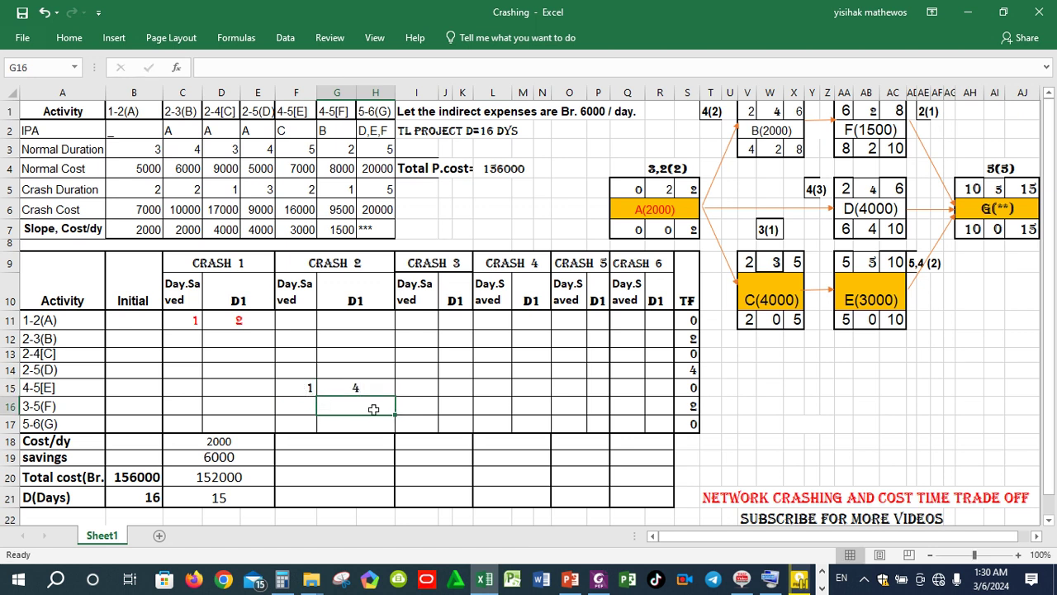
left_click(364, 430)
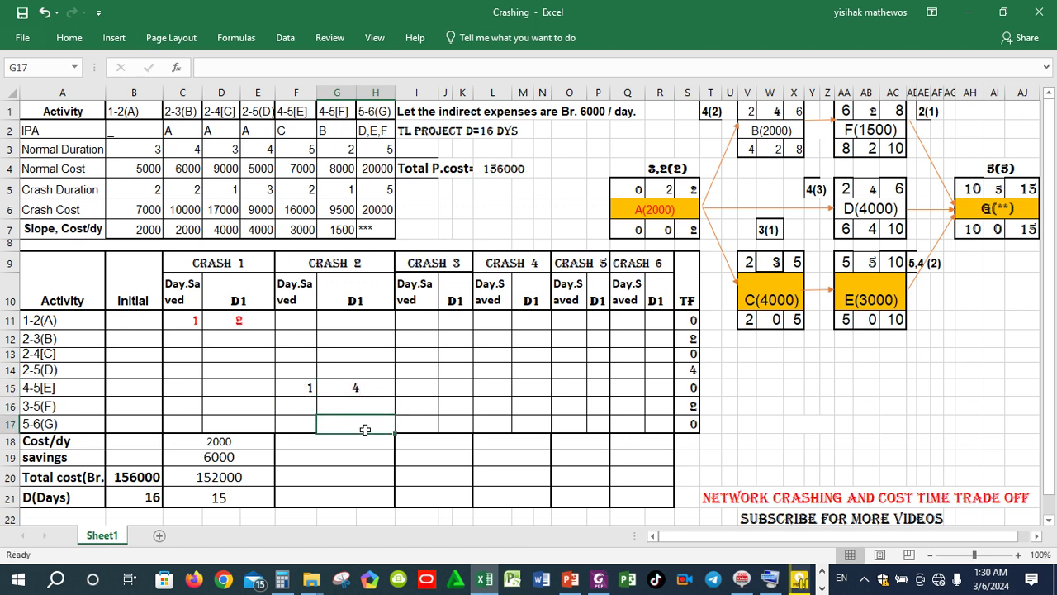
Step: Set activity E's duration in AB9 of the network diagram to 4
left_click(867, 264)
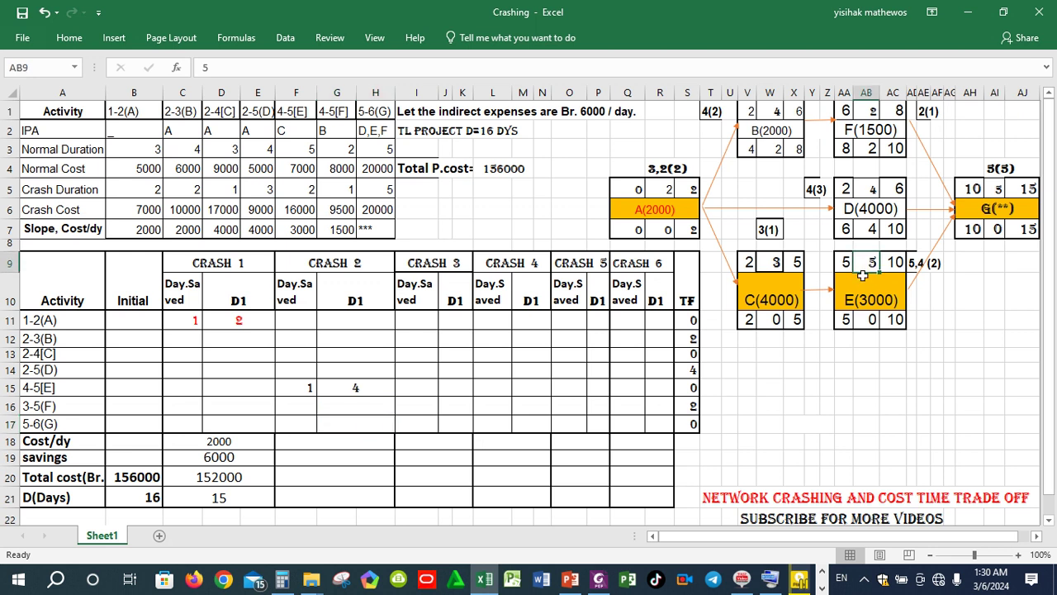
type("4")
key("Return")
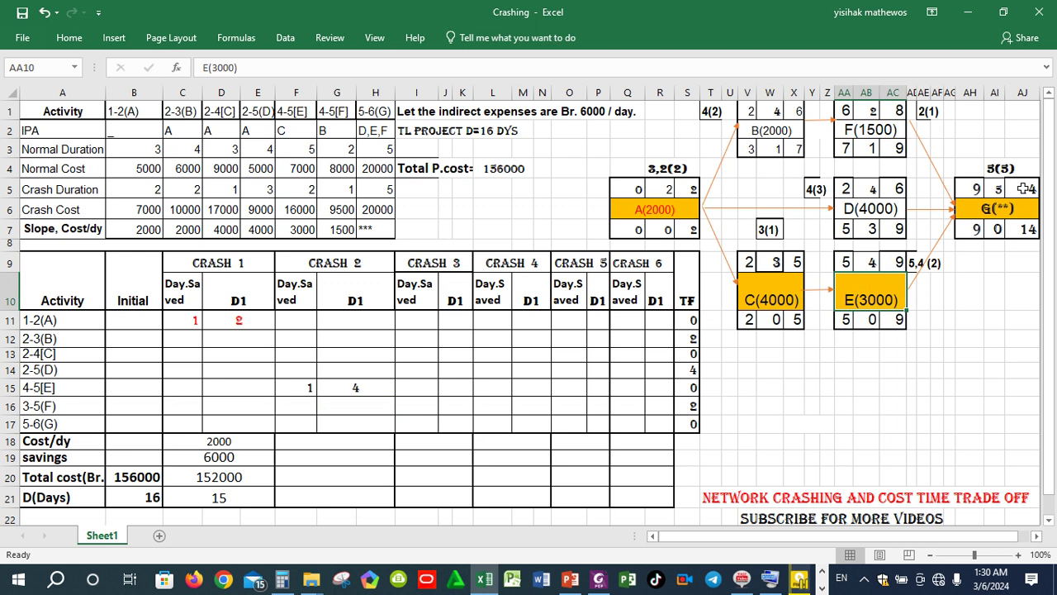
Step: Enter 14 as the Crash 2 project duration in F21
left_click(316, 498)
type("14")
key("Return")
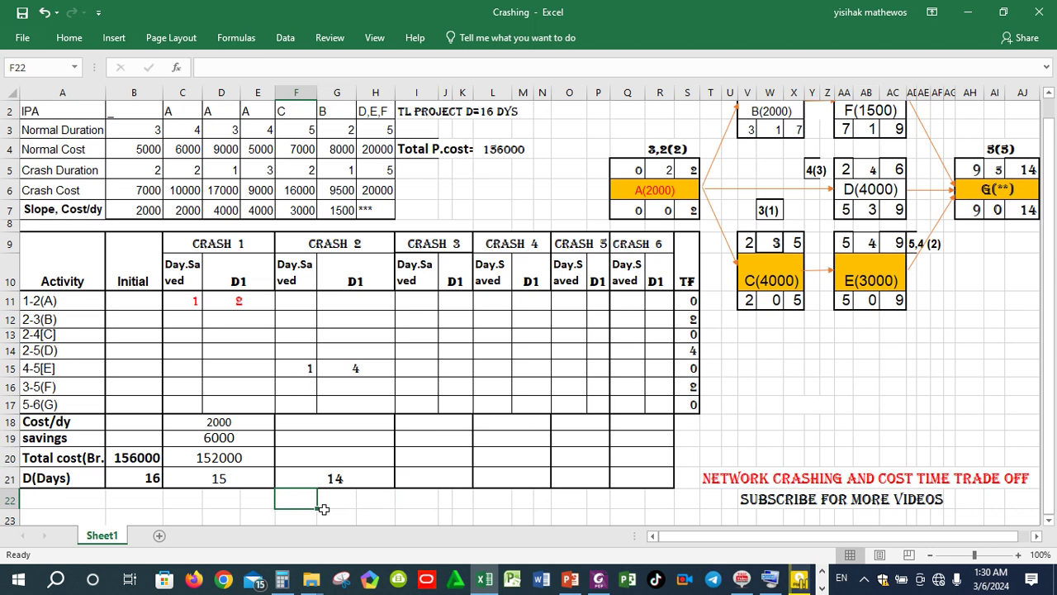
Step: Enter 3000 as the Crash 2 cost per day in F18 and 6000 as the savings in F19
left_click(353, 422)
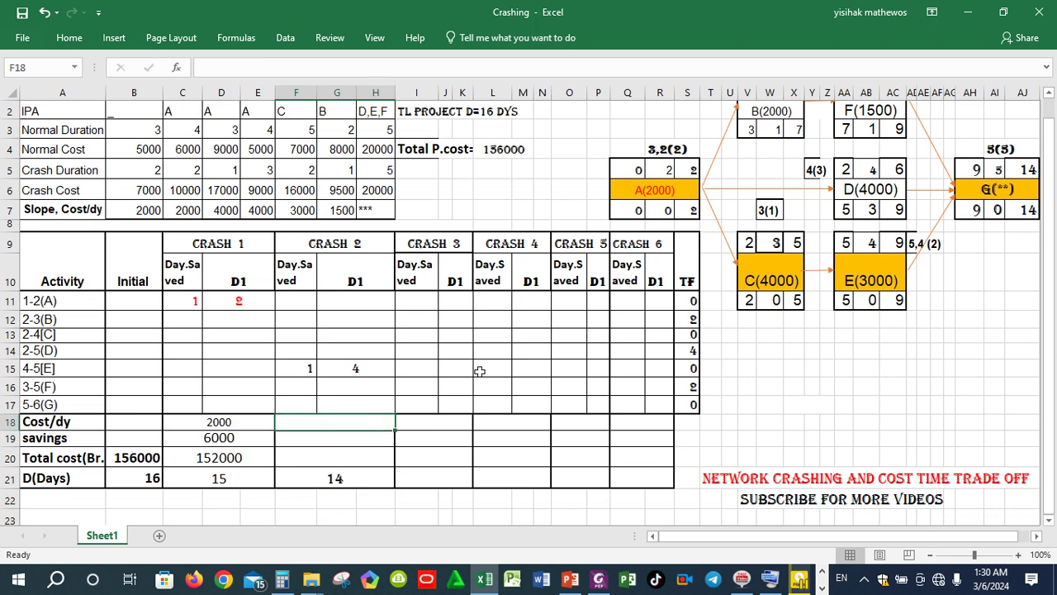
left_click(846, 286)
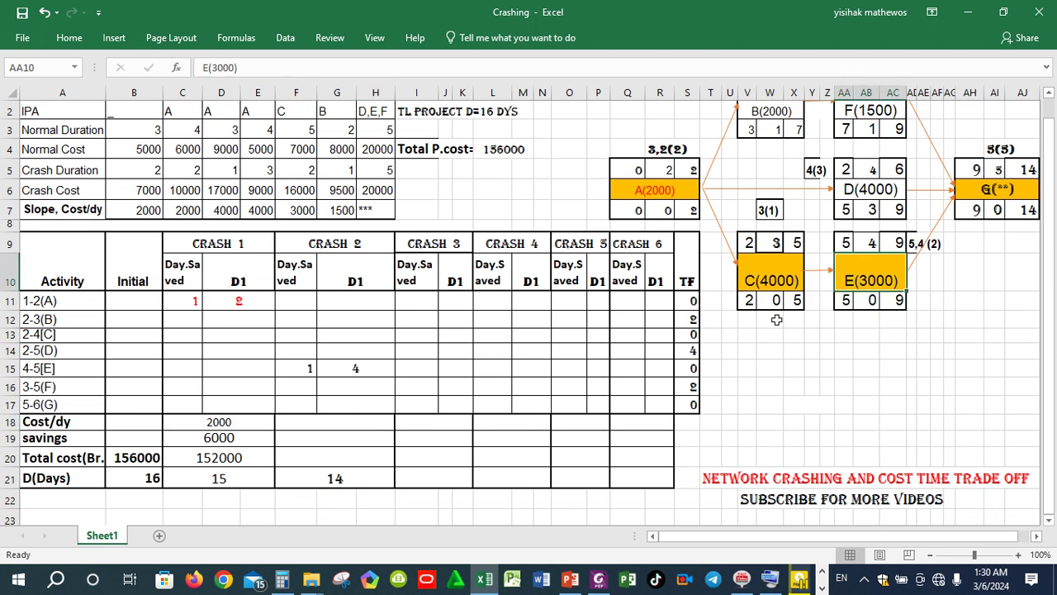
left_click(332, 416)
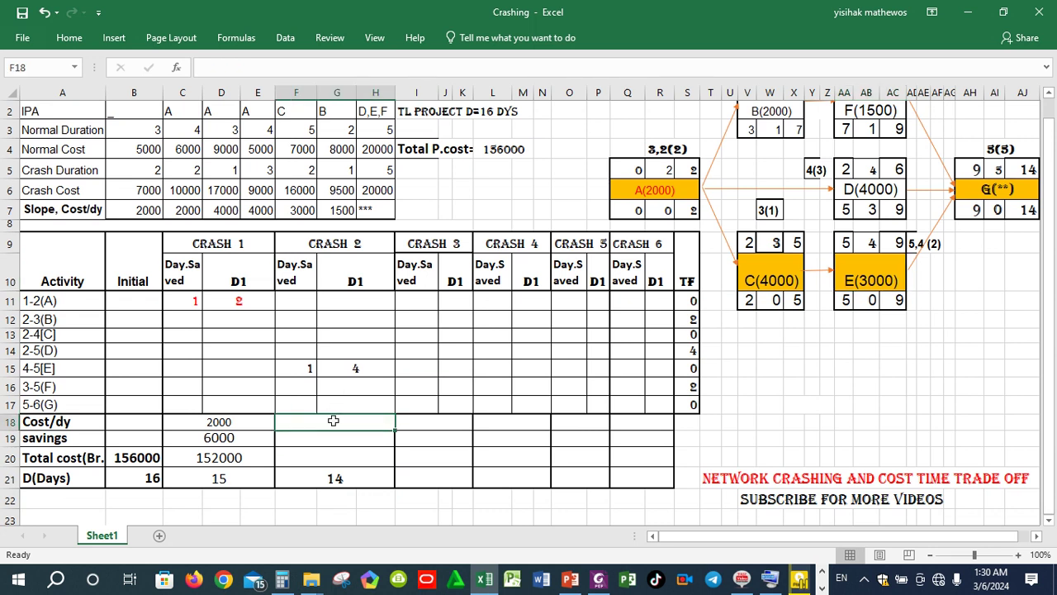
type("3000")
key("Return")
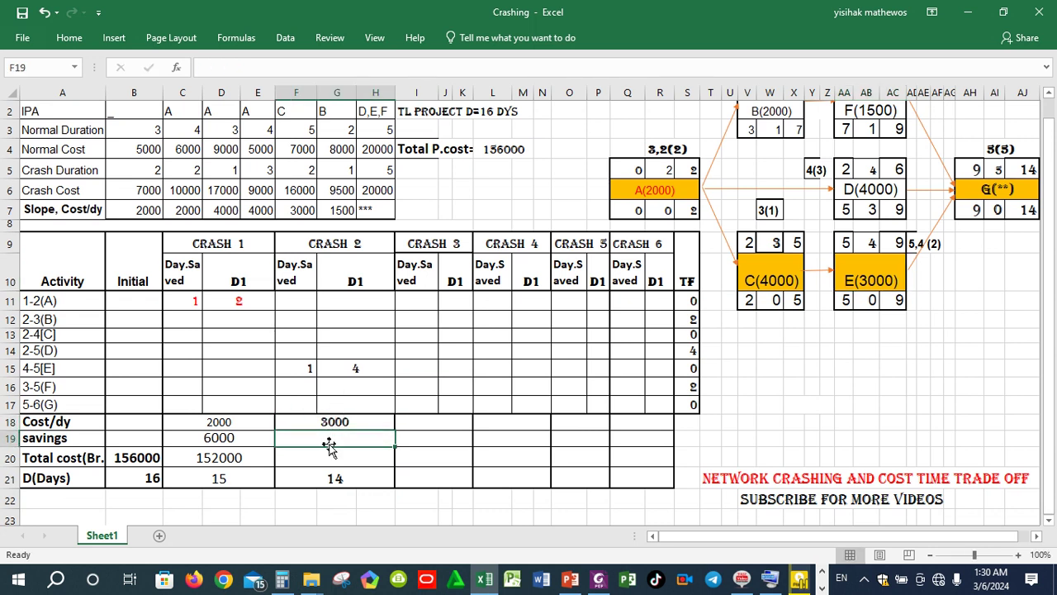
type("6000")
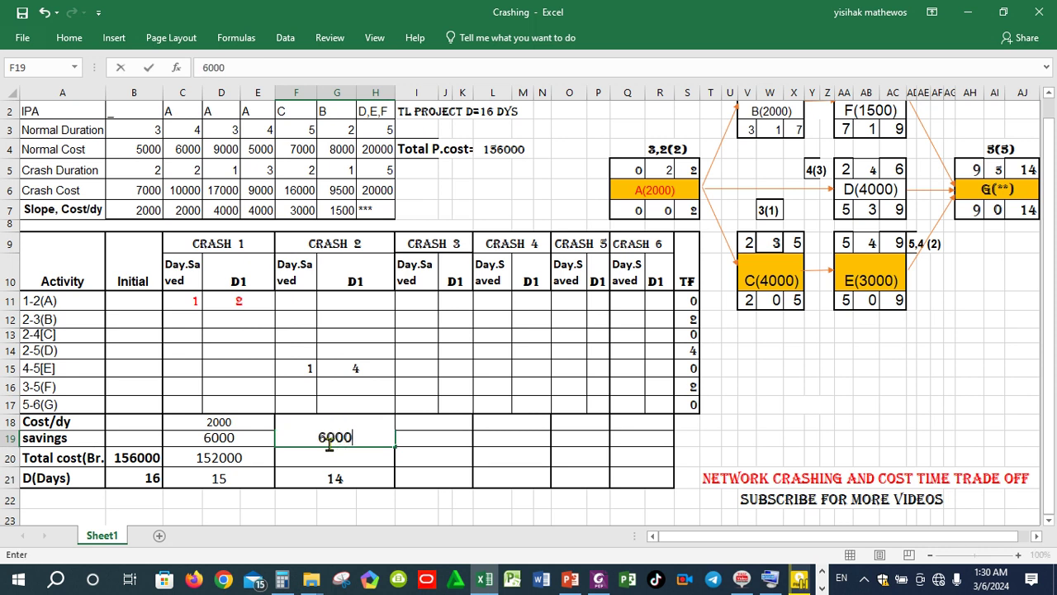
key("Return")
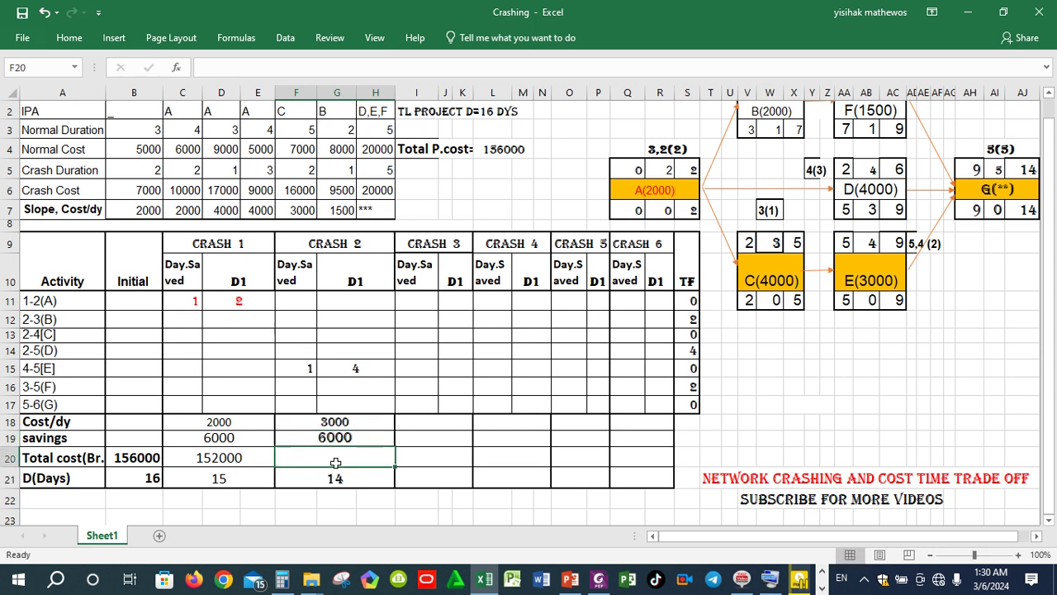
Step: Calculate the Crash 2 total cost in F20 with the formula =C20+F18-F19
type("=")
left_click(237, 456)
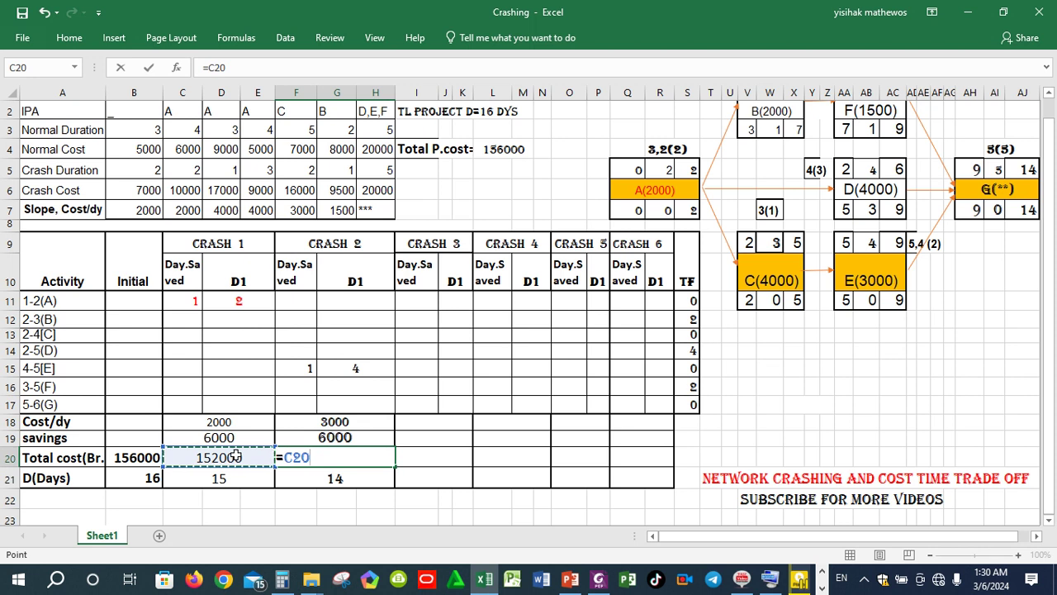
type("+")
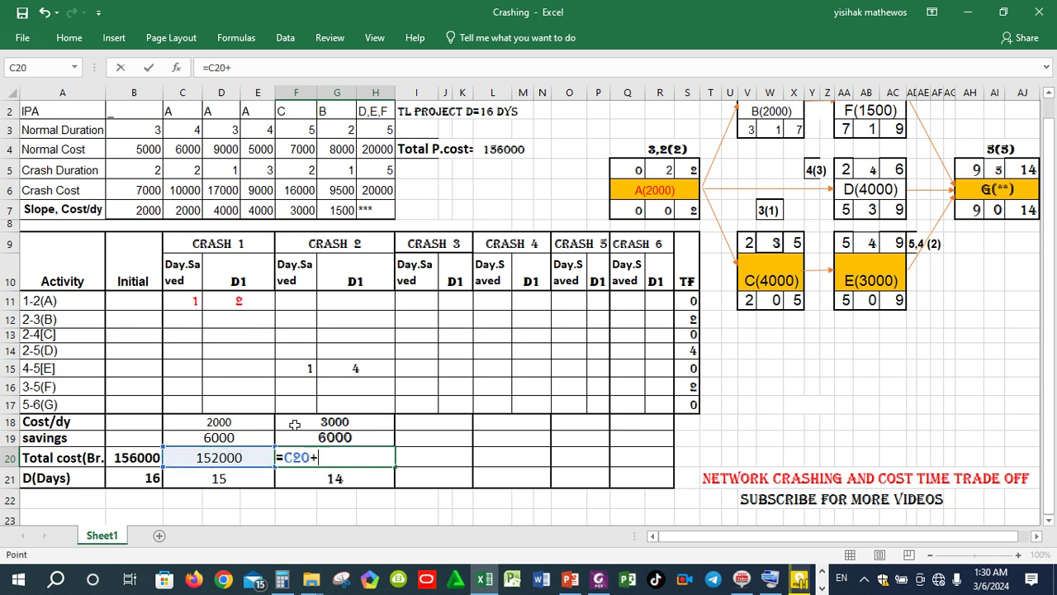
left_click(293, 424)
type("-")
left_click(301, 438)
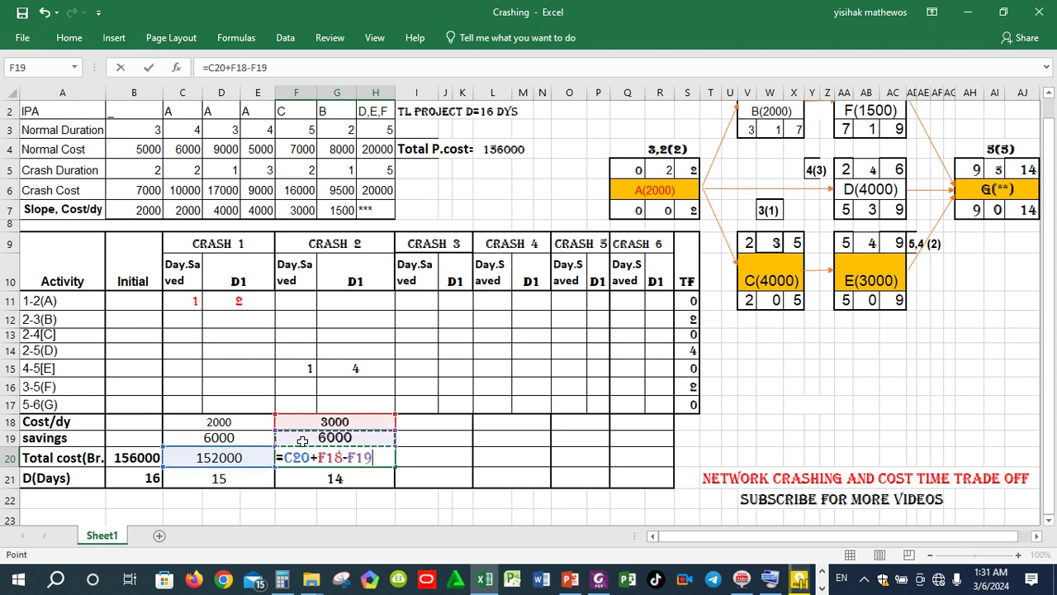
key("Return")
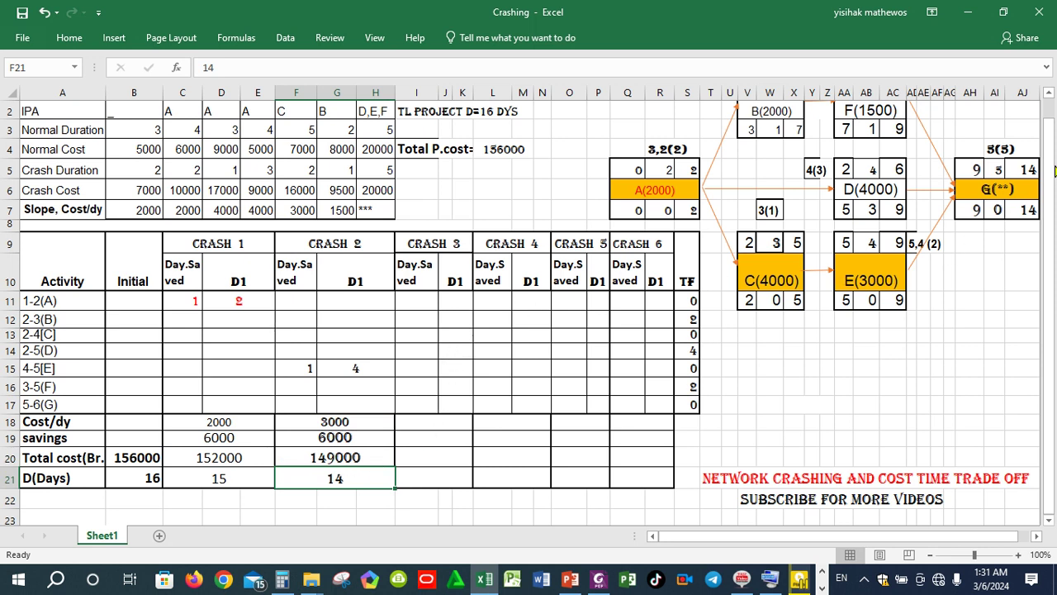
Step: Check the network diagram's times for F, G and D, and enter 1 day saved and duration 3 for activity E under Crash 3
left_click(1048, 92)
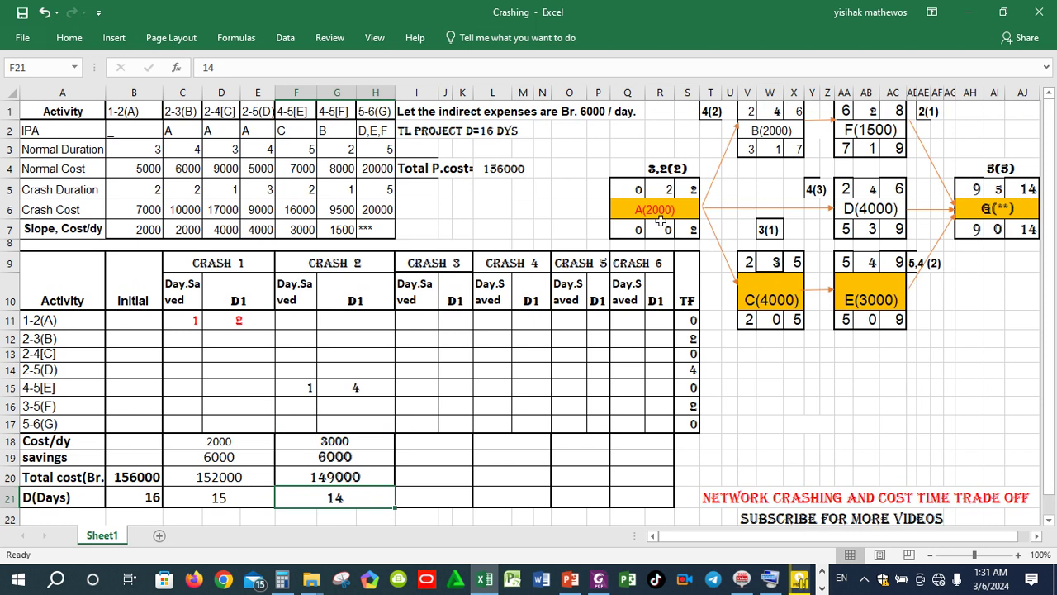
left_click(900, 109)
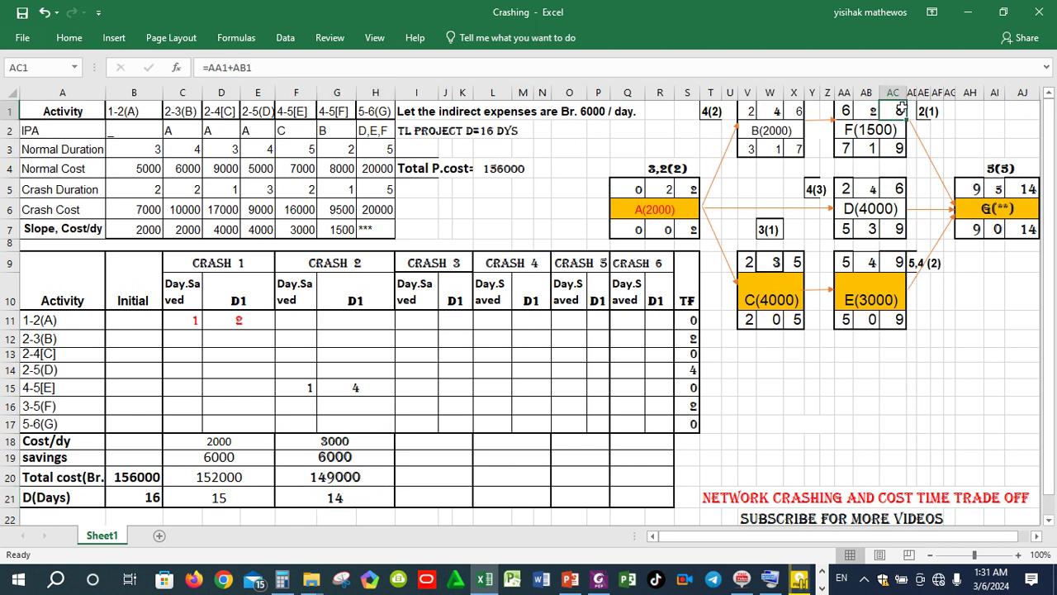
left_click(997, 188)
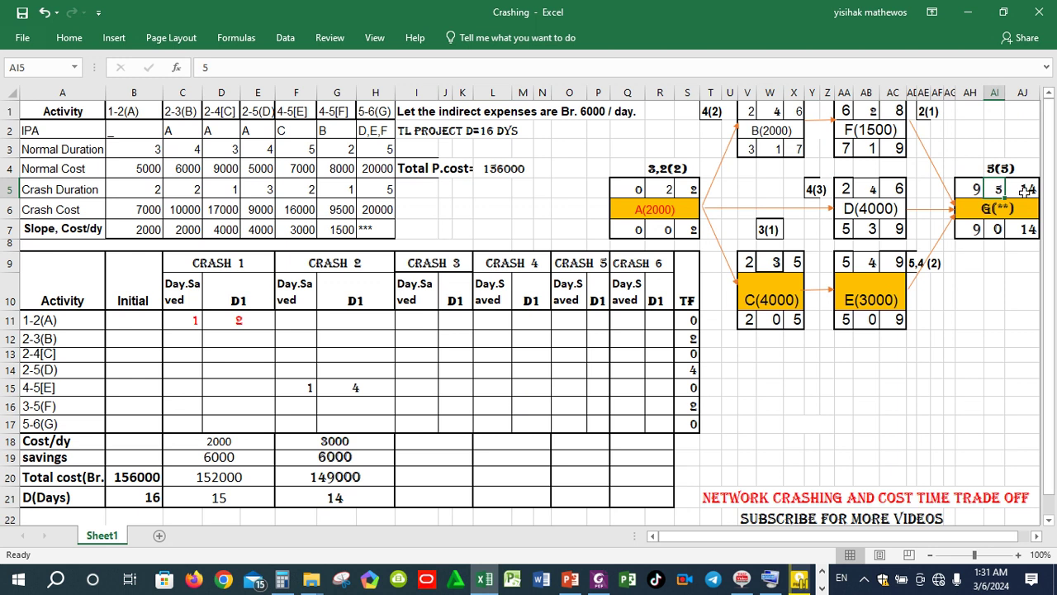
left_click(885, 193)
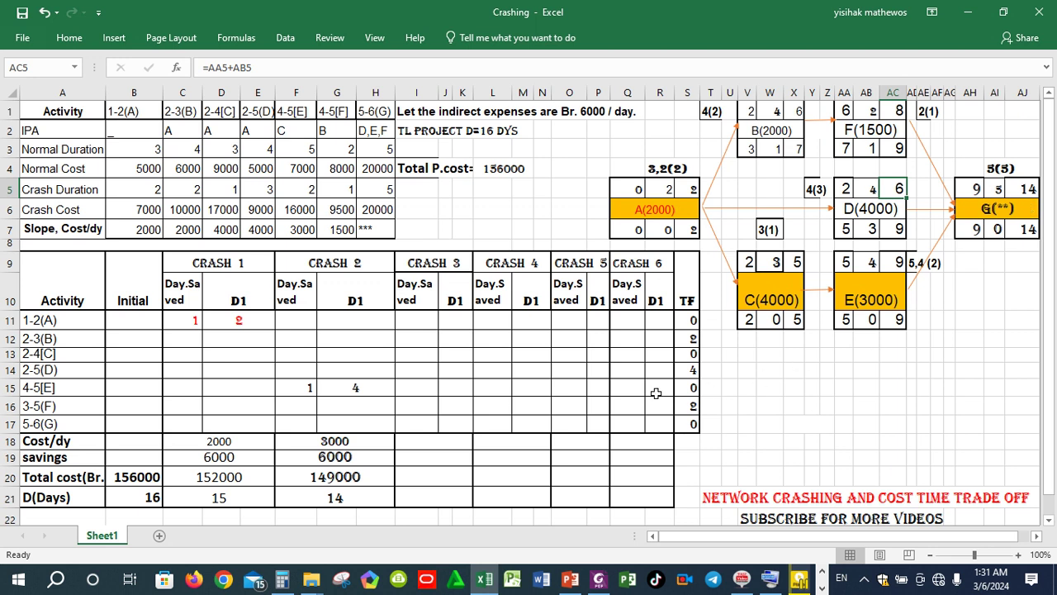
left_click(427, 388)
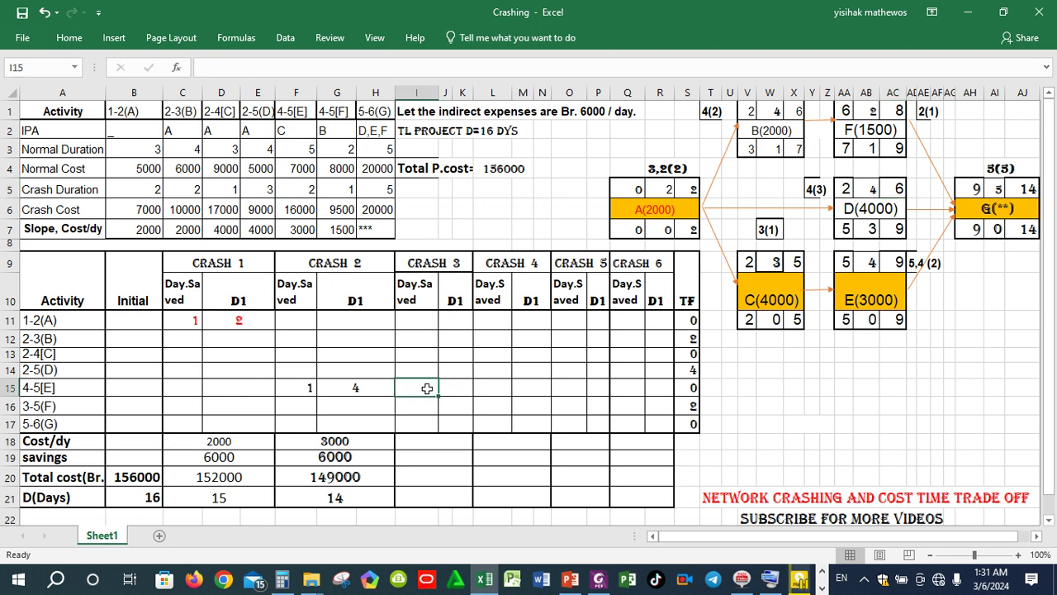
type("1")
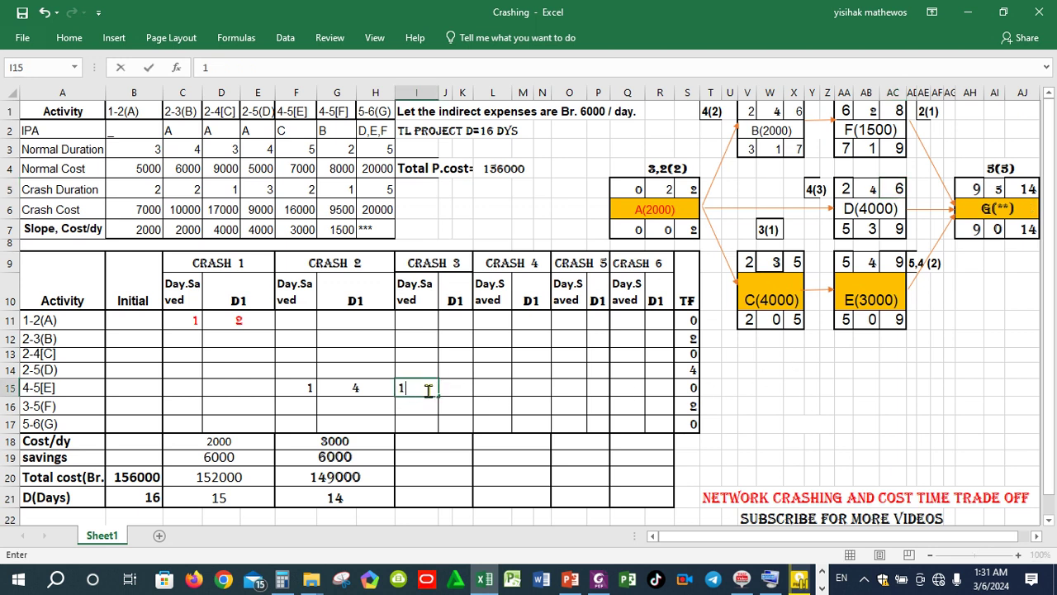
left_click(460, 388)
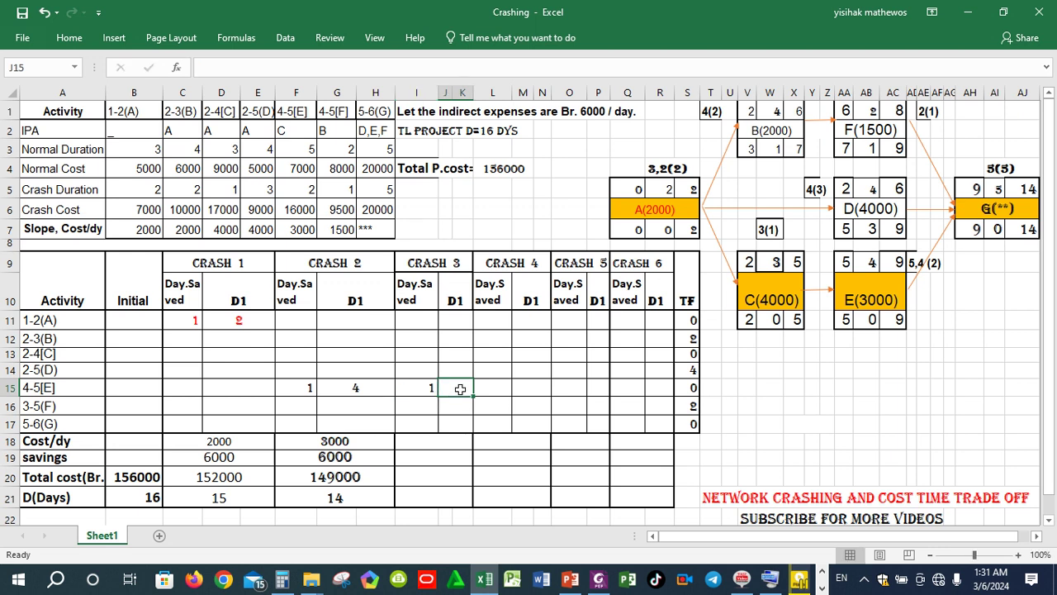
type("3")
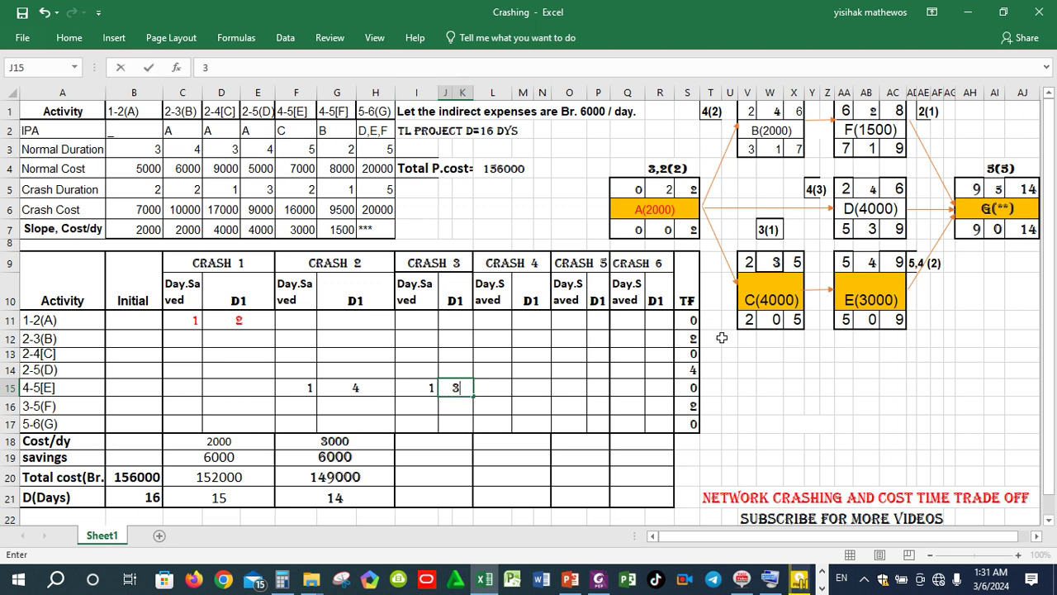
Step: Change activity E's duration label in AD9 beside the network diagram to 5,3 (2)
left_click(908, 262)
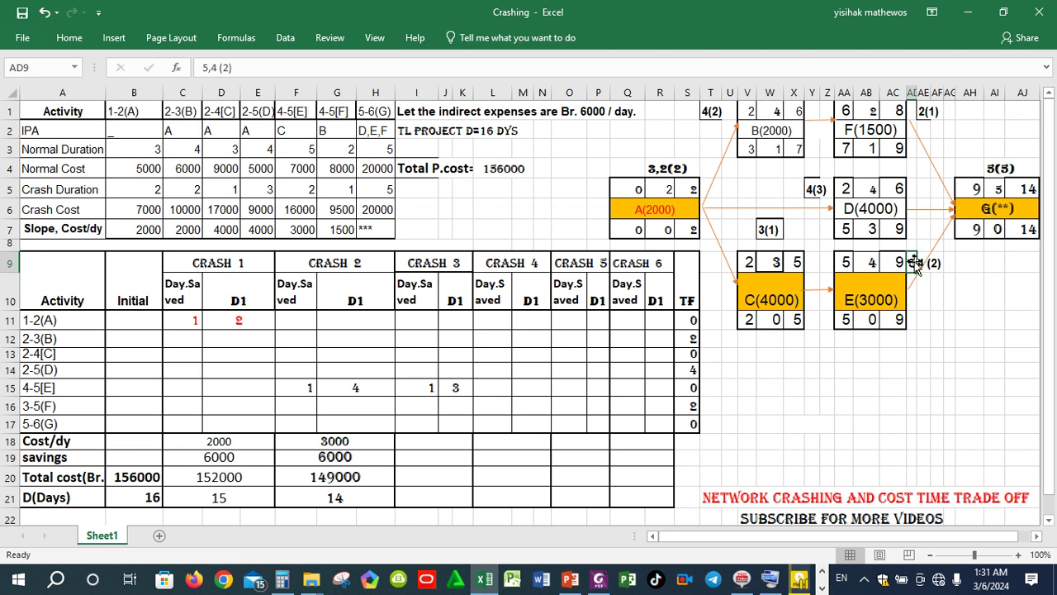
double_click(910, 264)
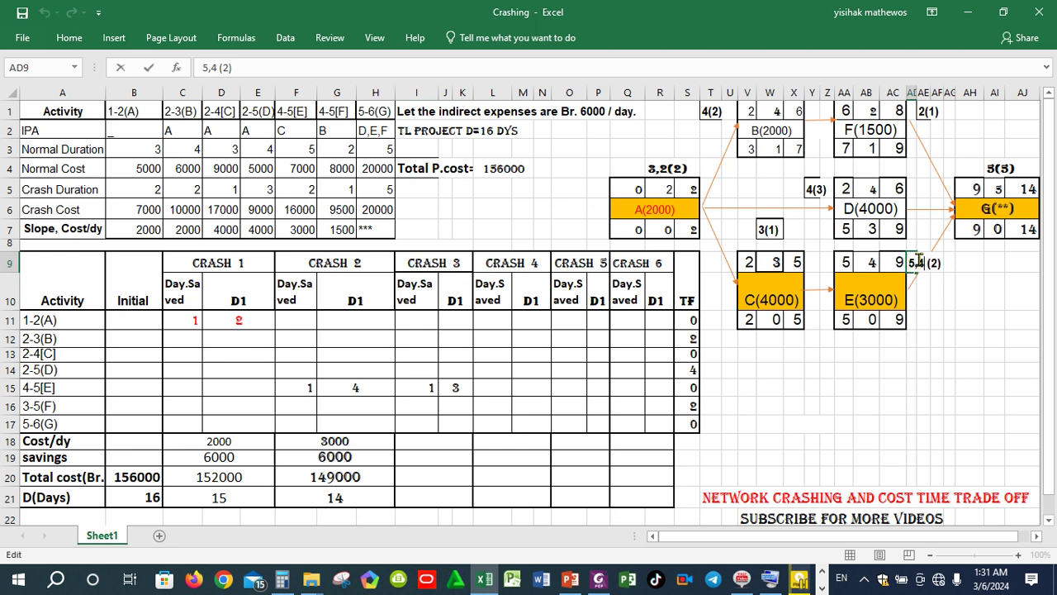
key("BackSpace")
type("3")
left_click(930, 308)
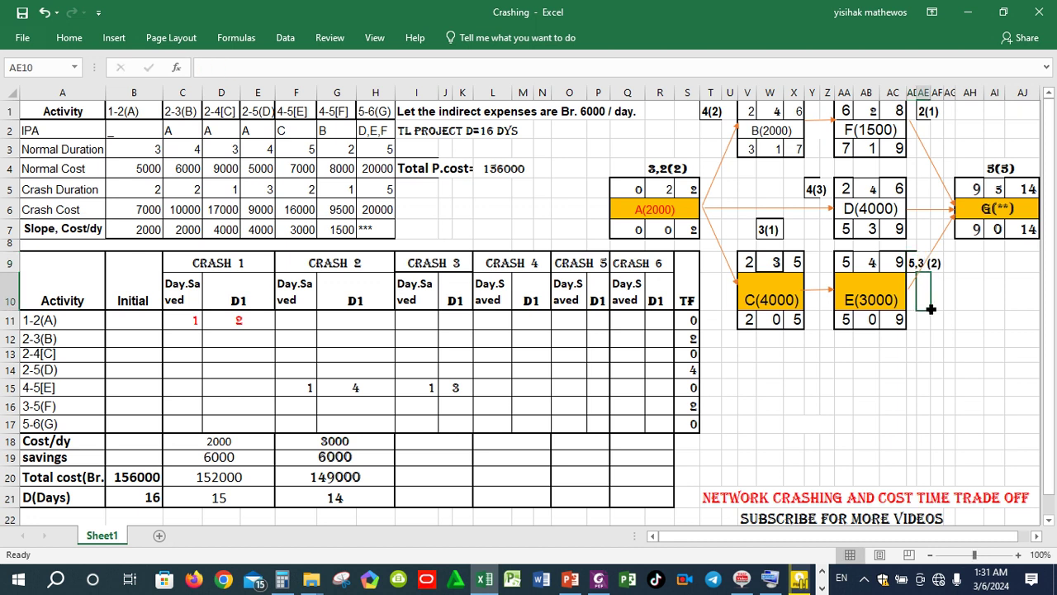
Step: Set activity E's duration in AB9 of the network diagram to 3
left_click(871, 264)
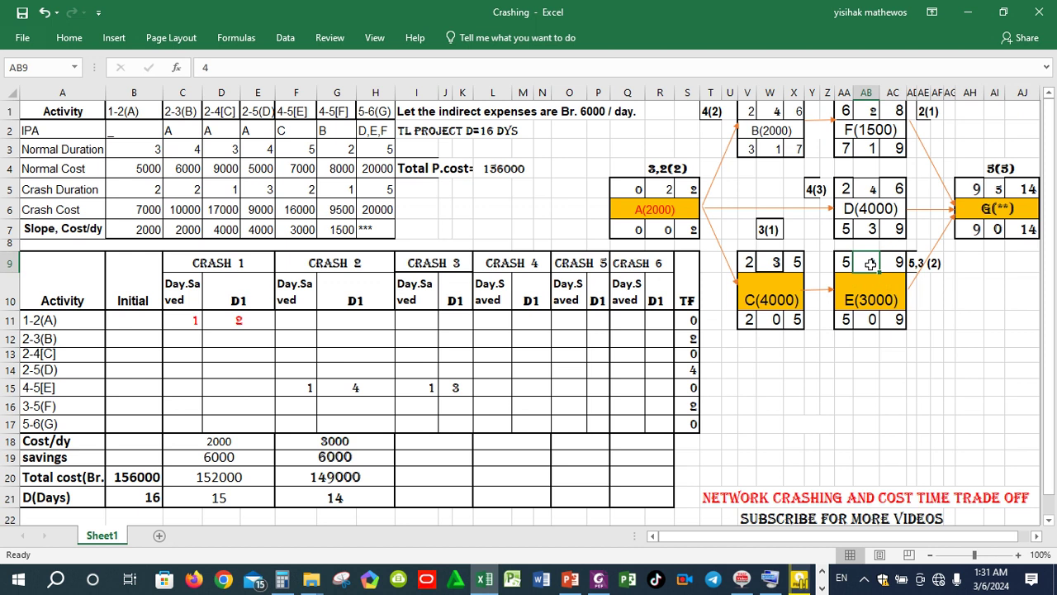
type("3")
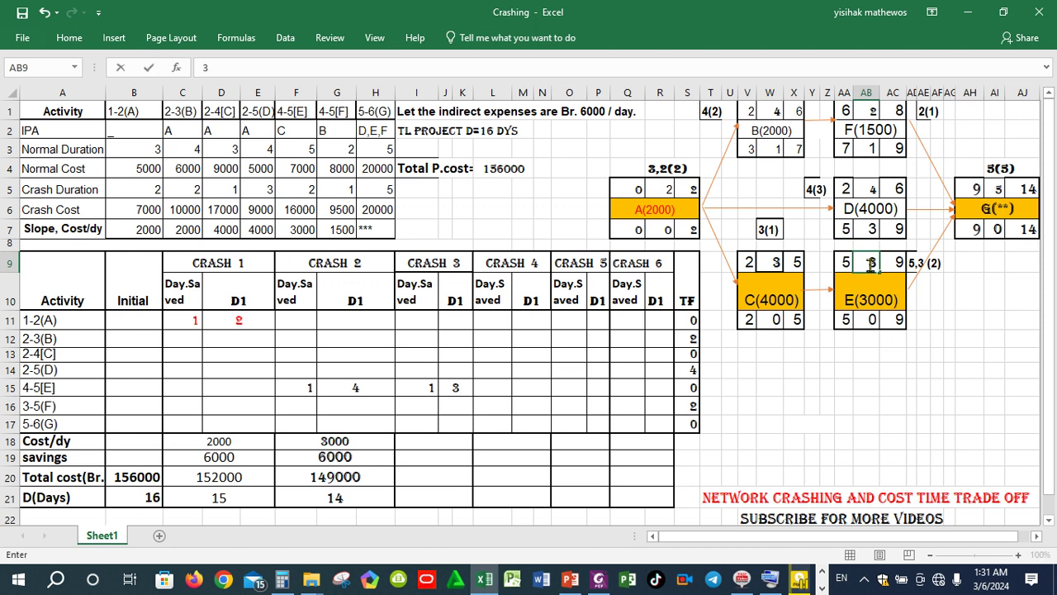
key("Return")
Step: Check activity G's finish time in AJ5 and enter 13 as the Crash 3 project duration in I21
left_click(1018, 191)
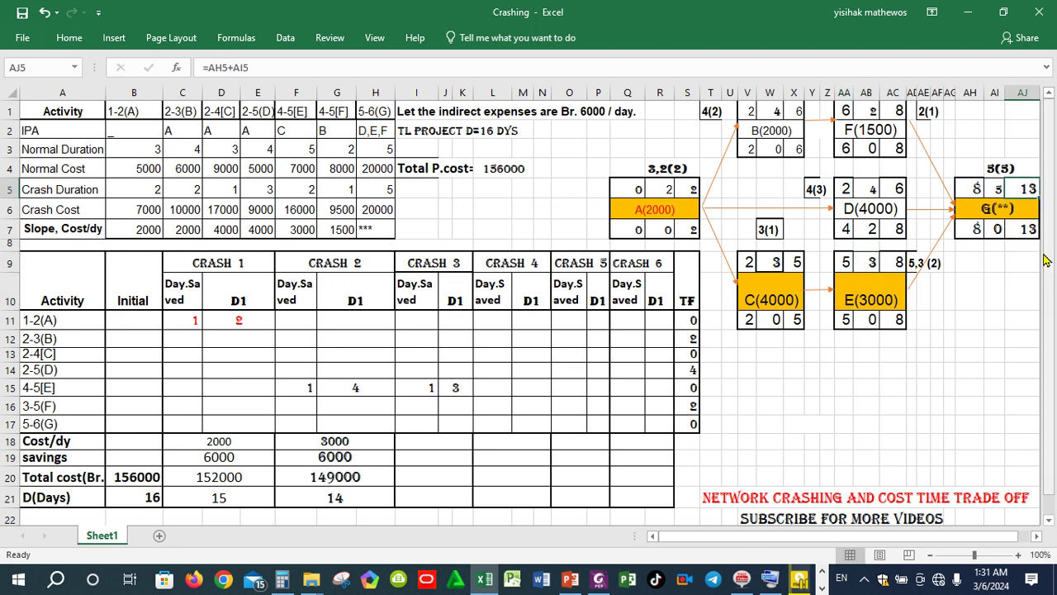
left_click(426, 501)
type("13")
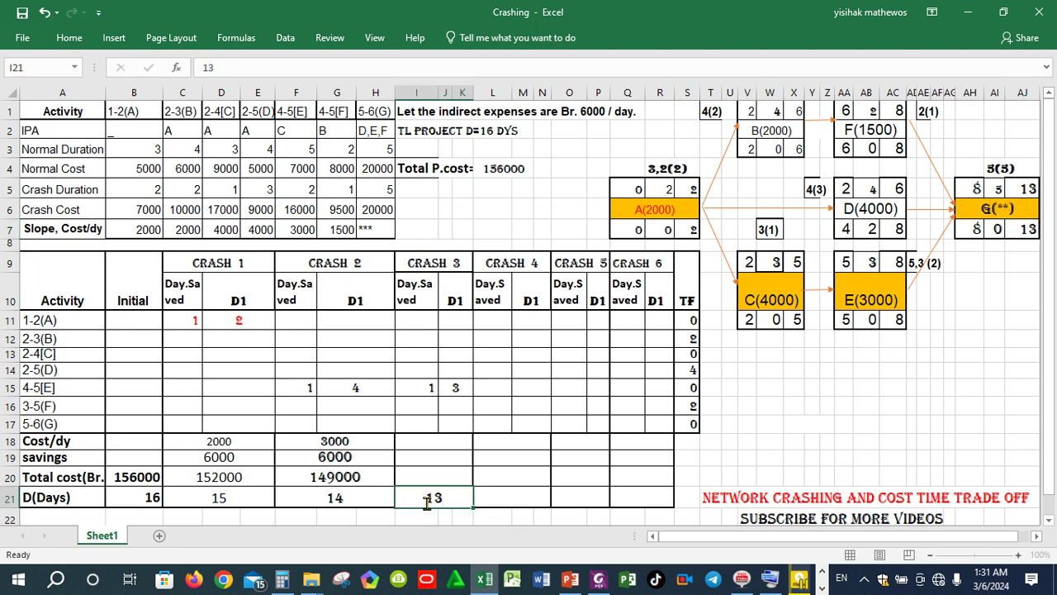
key("Return")
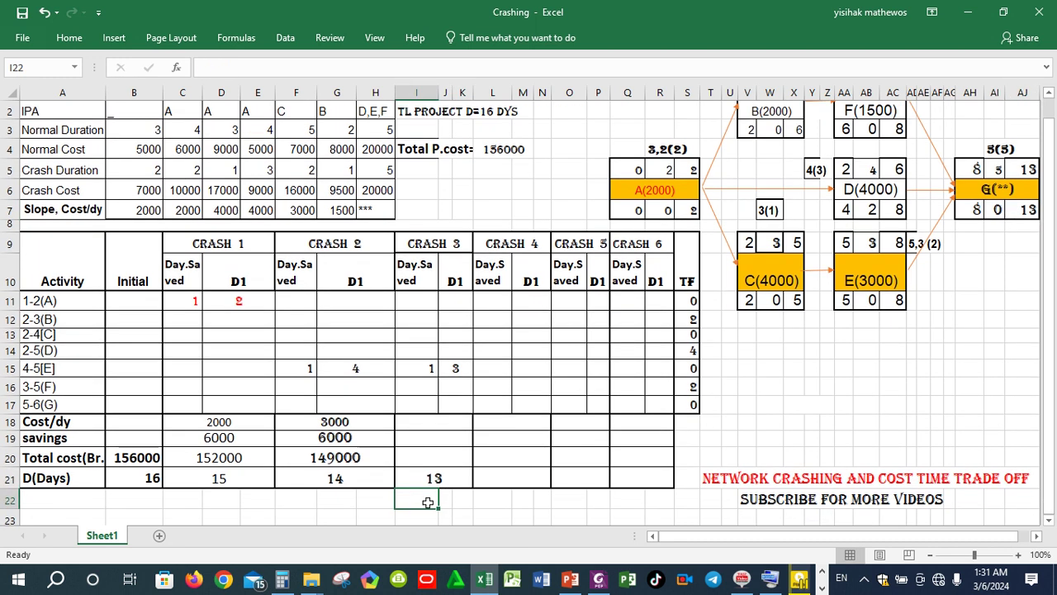
Step: Enter 3000 as the Crash 3 cost per day in I18 and 6000 as the savings in I19
left_click(429, 421)
type("3000")
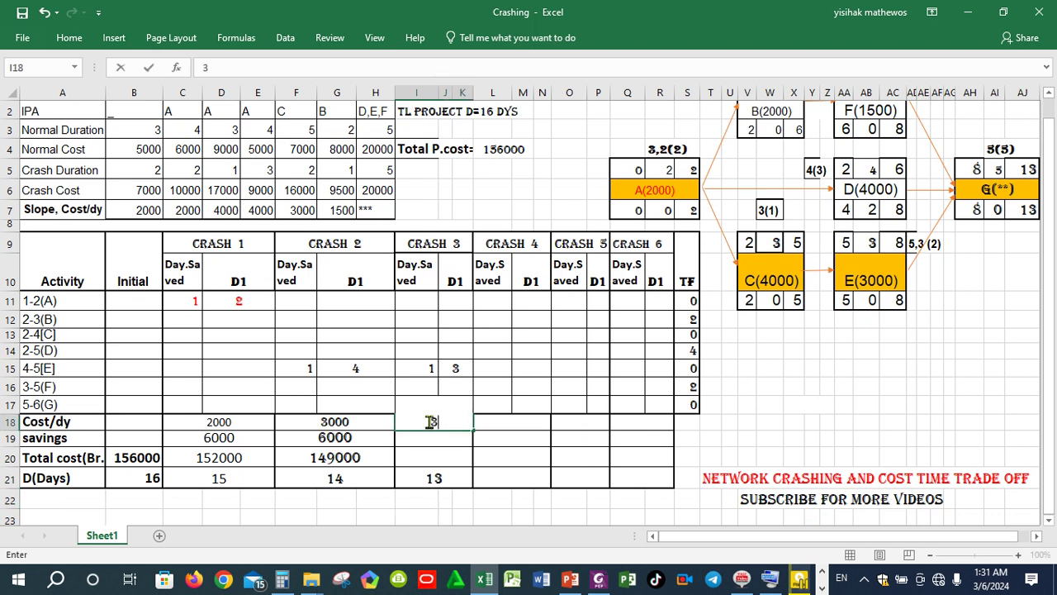
left_click(429, 440)
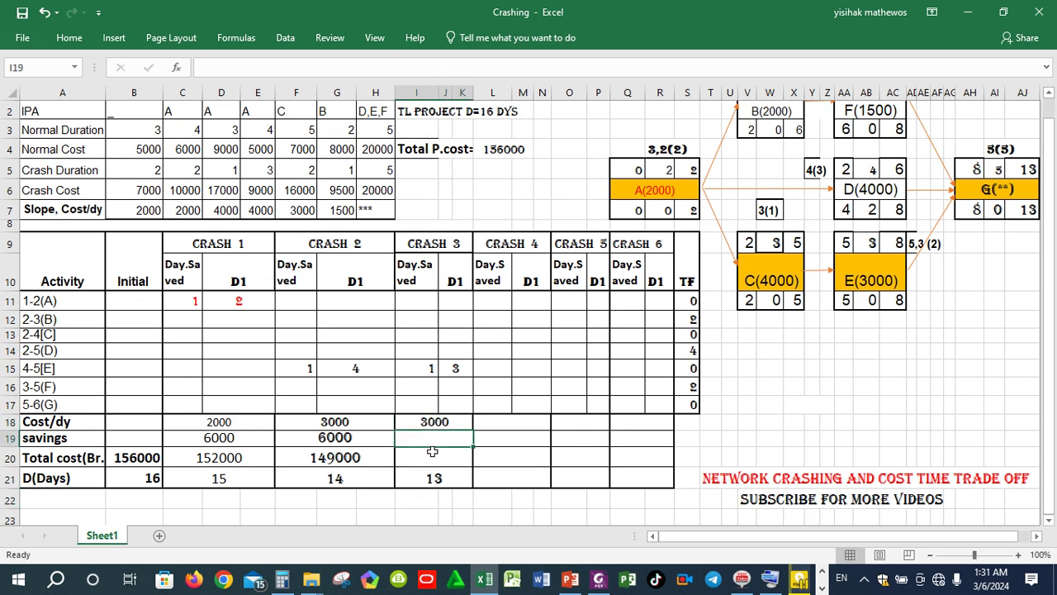
type("6000")
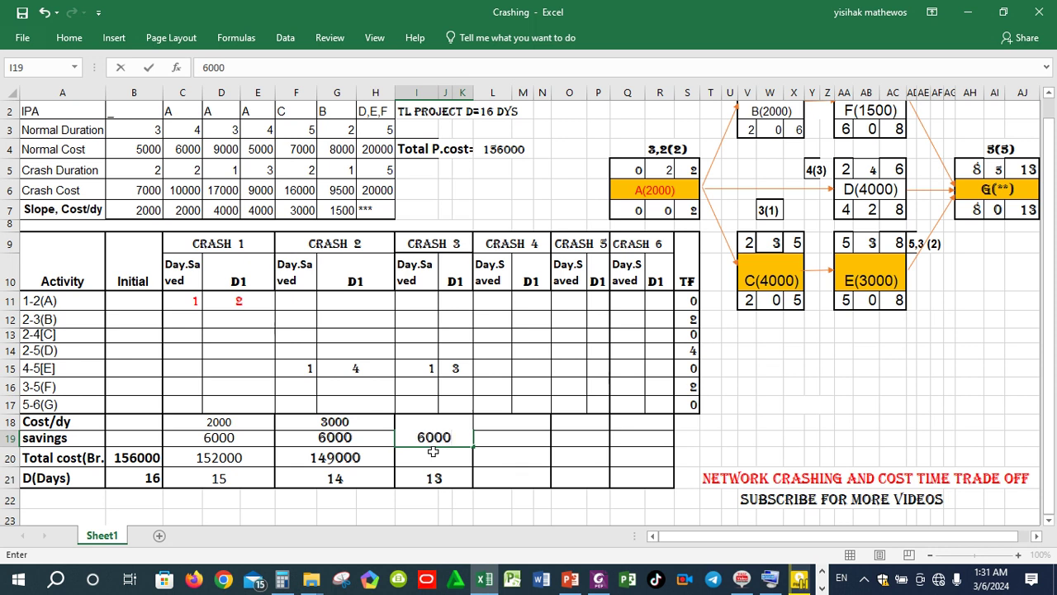
Step: Calculate the Crash 3 total cost in I20 with the formula =F20+I18-I19
left_click(419, 456)
type("=")
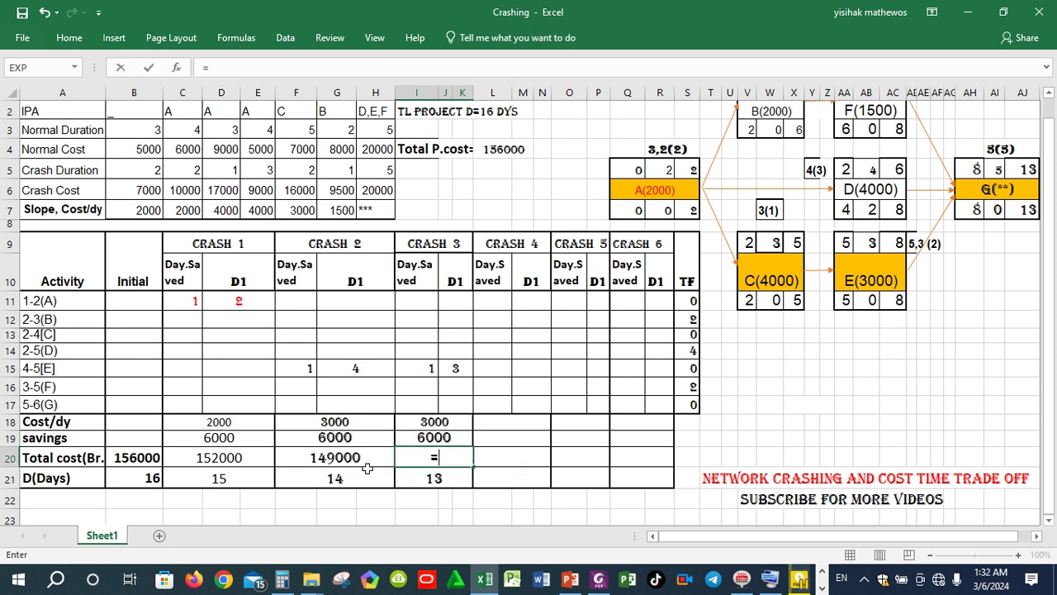
left_click(347, 459)
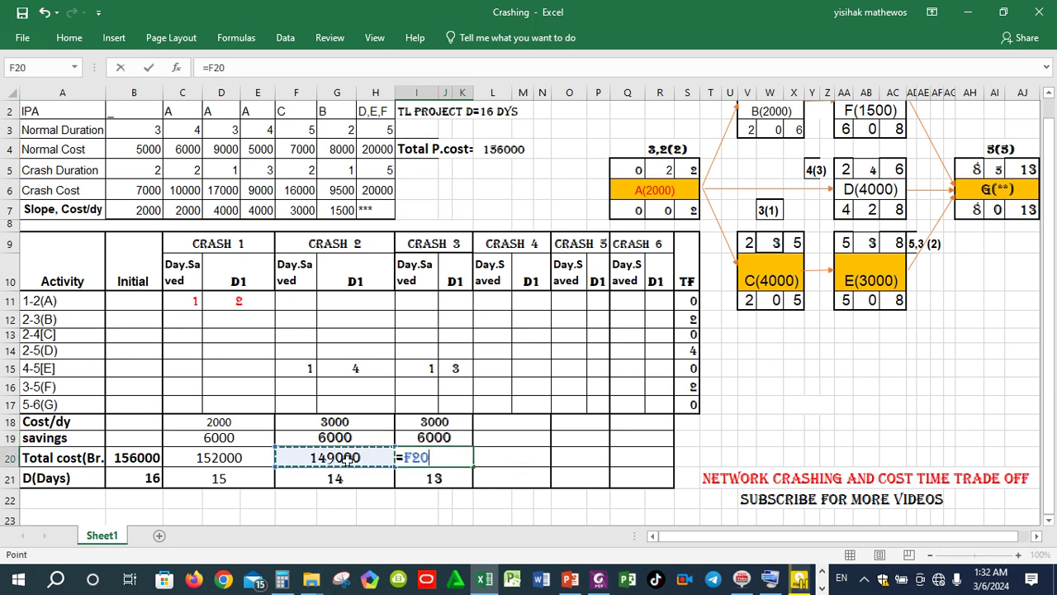
type("+")
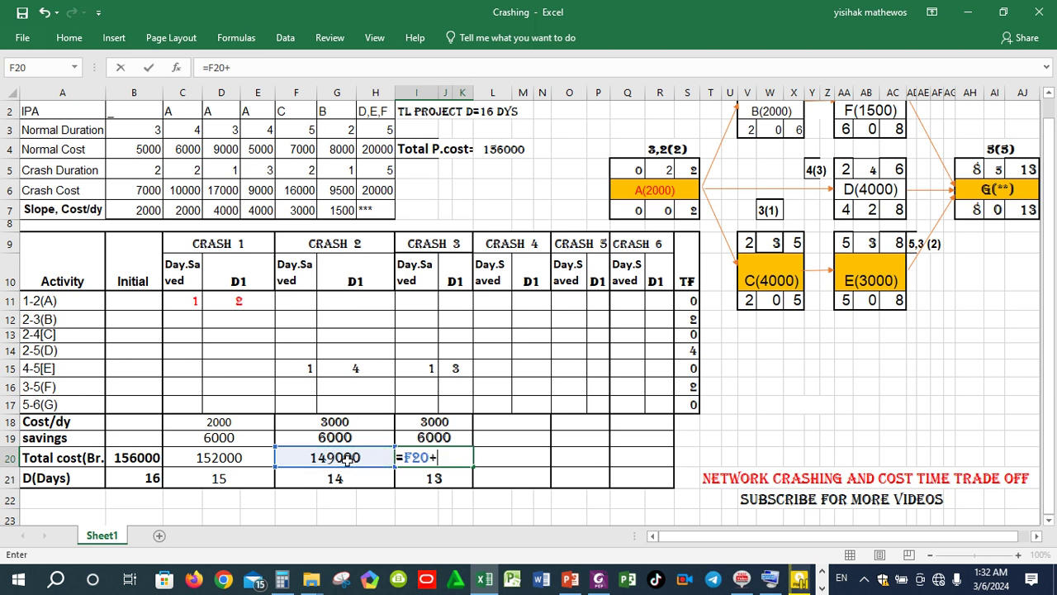
left_click(417, 422)
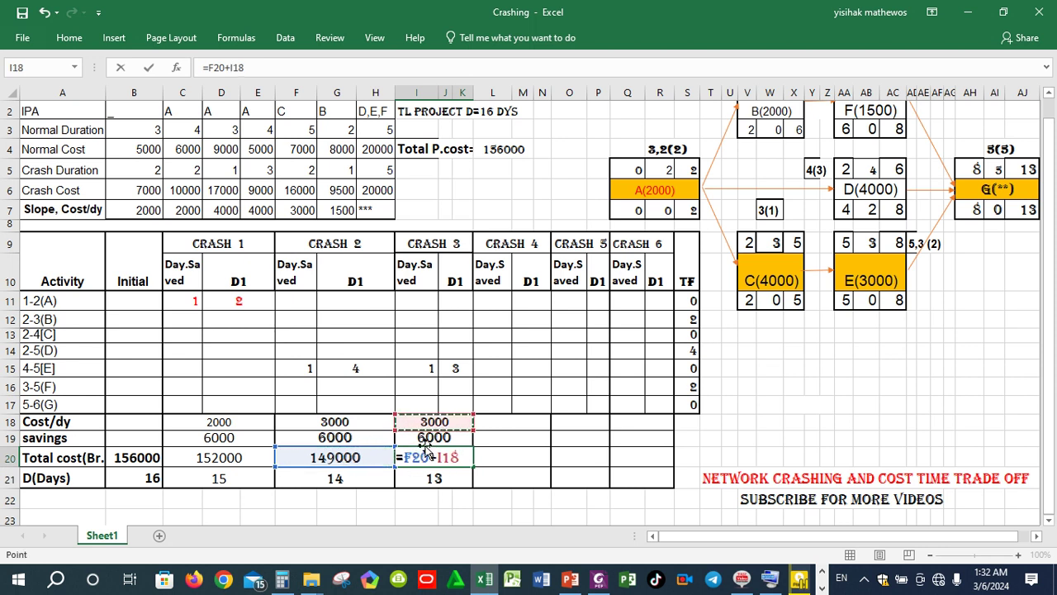
type("-")
left_click(424, 438)
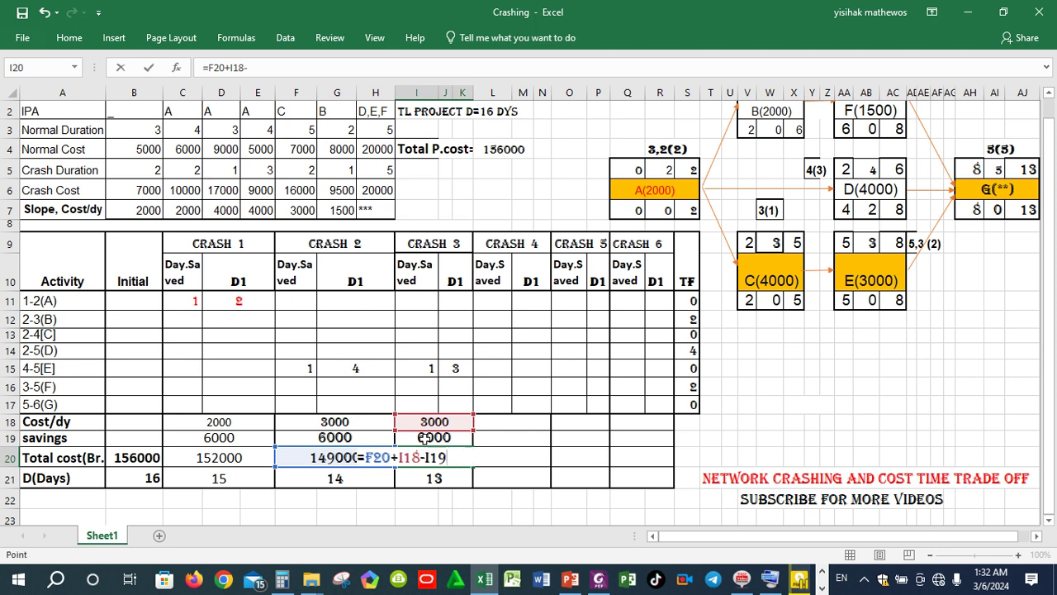
key("Return")
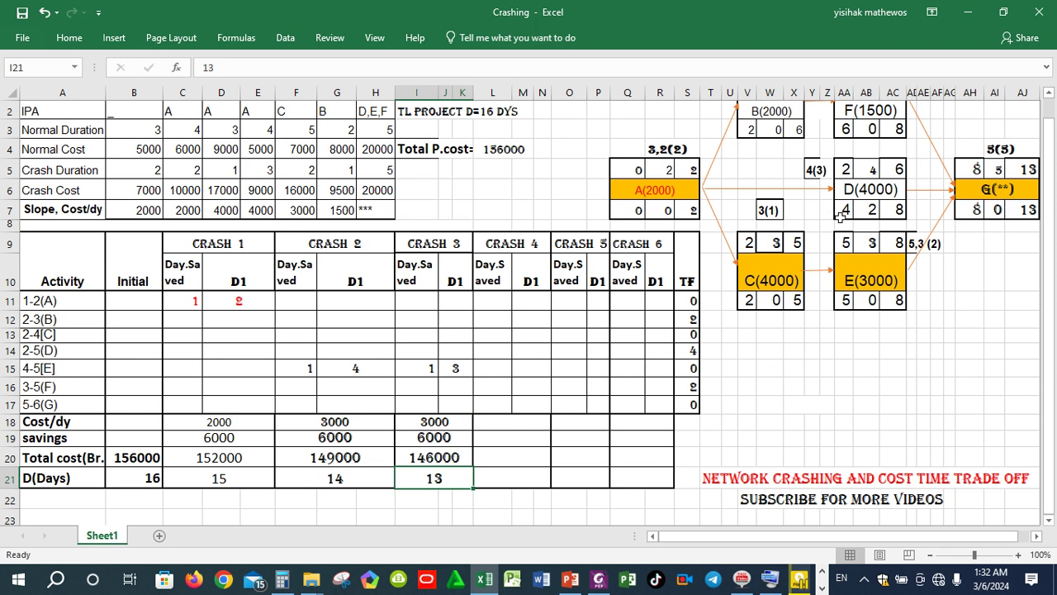
Step: Examine the times of activities E, D, F and G in the network diagram to identify the critical paths
left_click(896, 249)
left_click(997, 170)
key("Left")
key("Left")
key("Left")
key("Left")
key("Left")
key("Left")
key("Right")
key("Right")
key("Right")
key("Right")
key("Right")
key("Right")
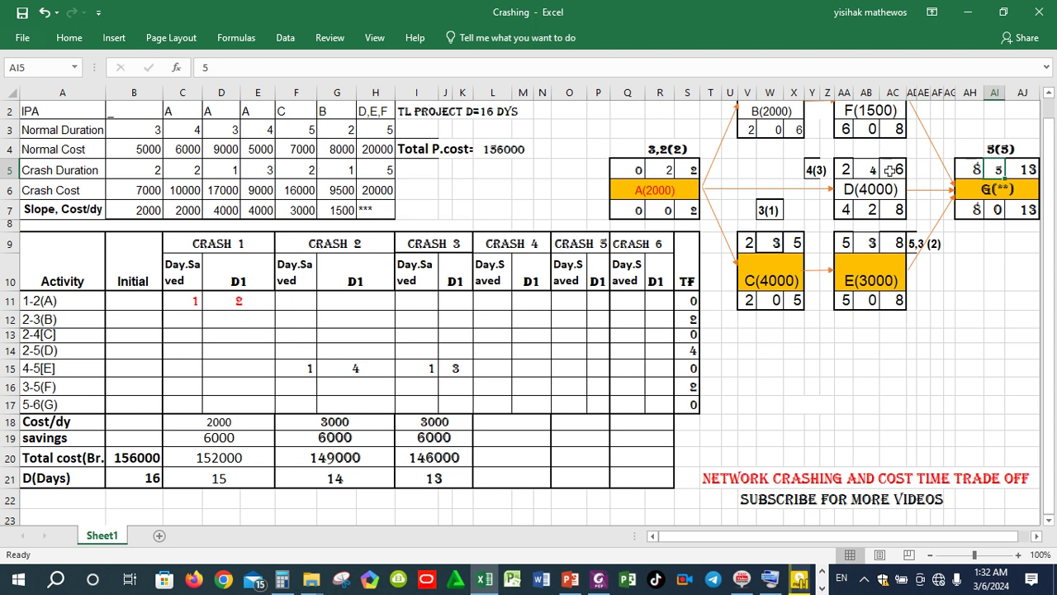
left_click(1049, 95)
left_click(893, 113)
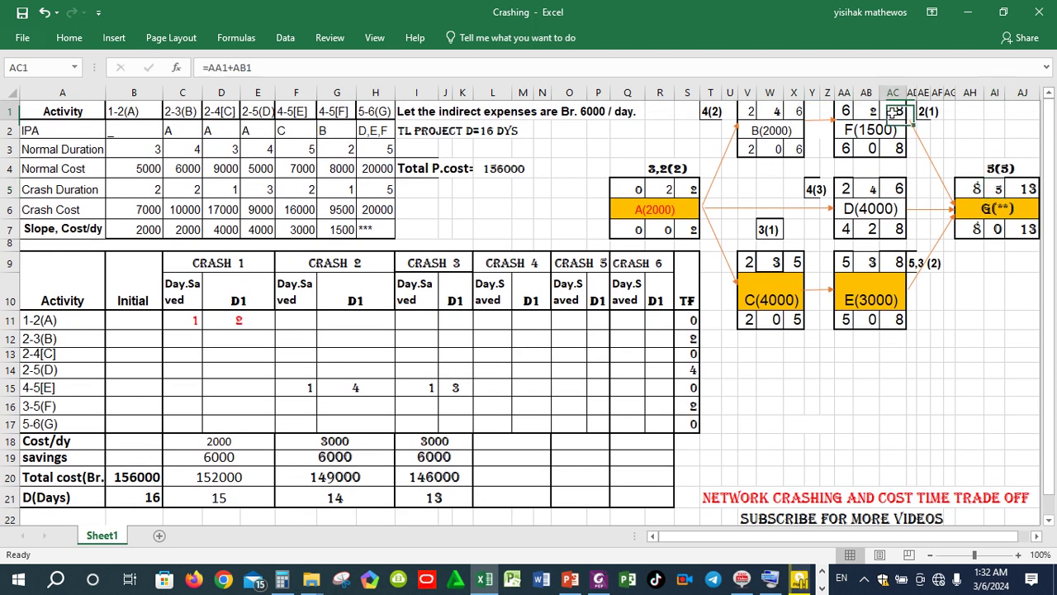
left_click(998, 189)
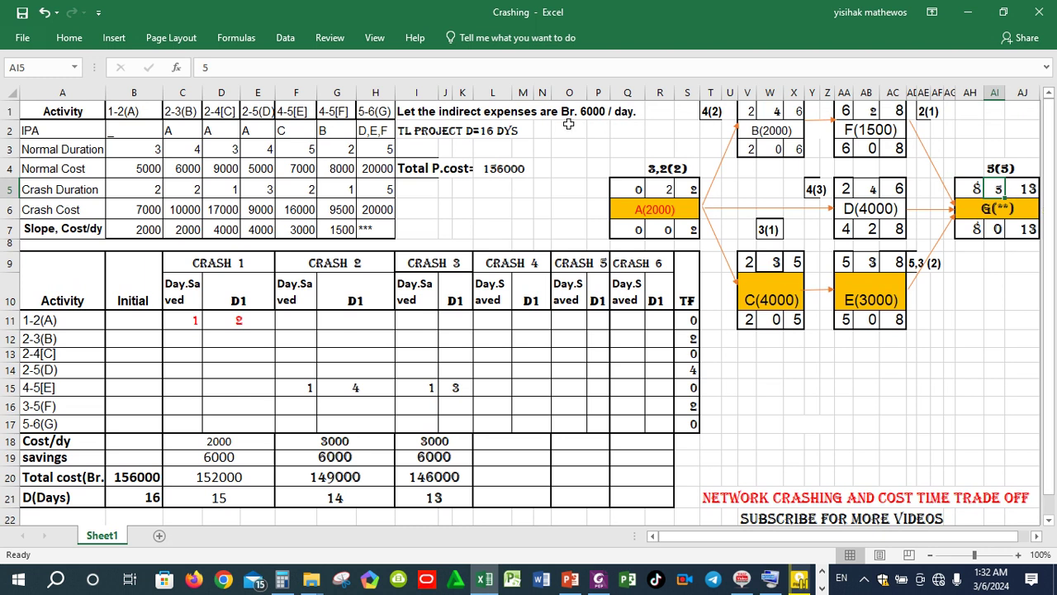
Step: Fill the B(2000) and F(1500) cells of the network diagram with yellow
left_click(69, 37)
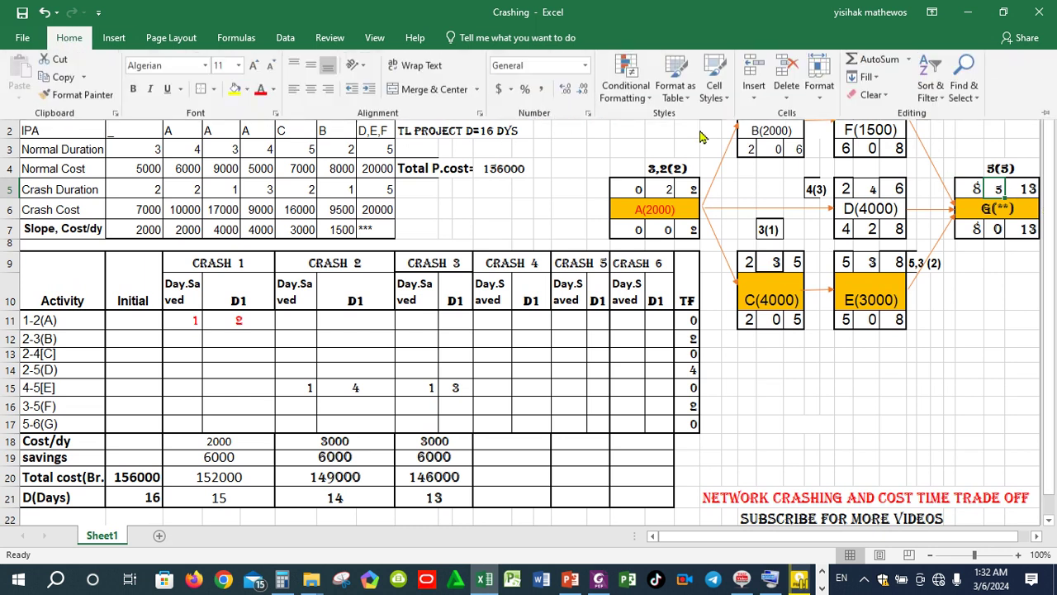
left_click(789, 159)
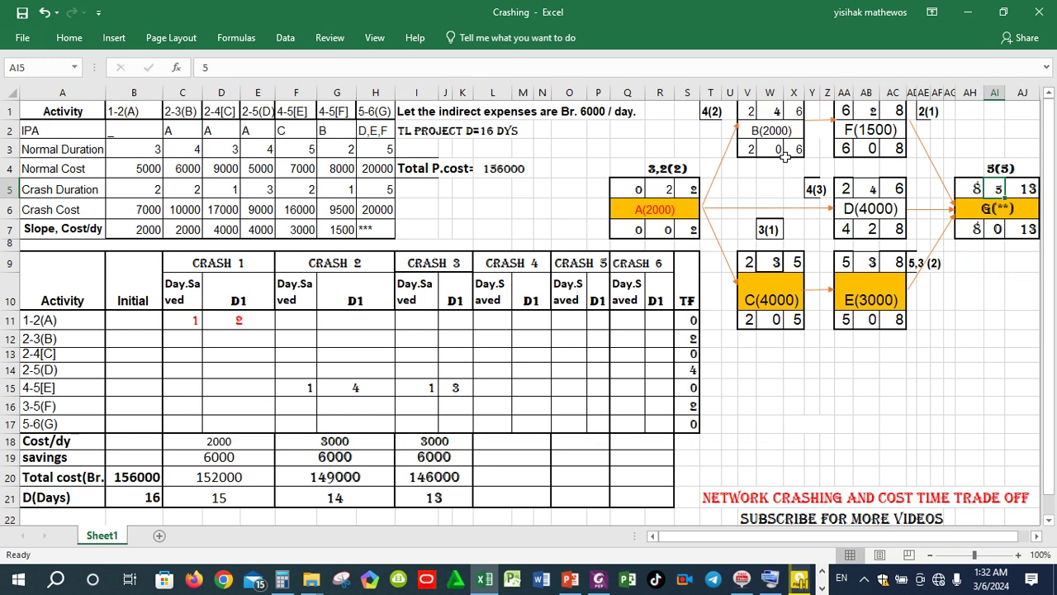
left_click(753, 130)
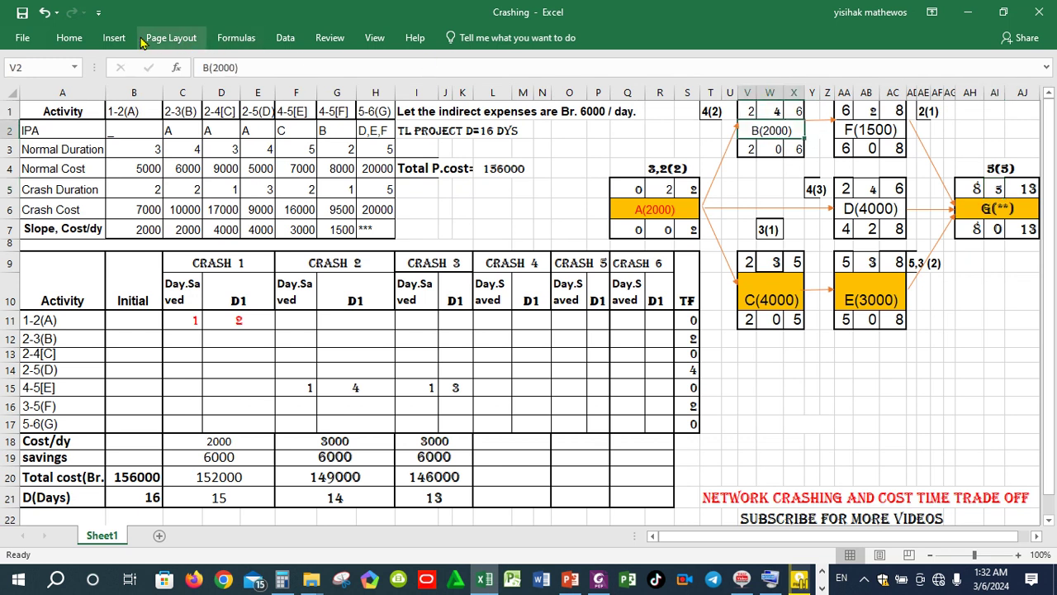
left_click(70, 38)
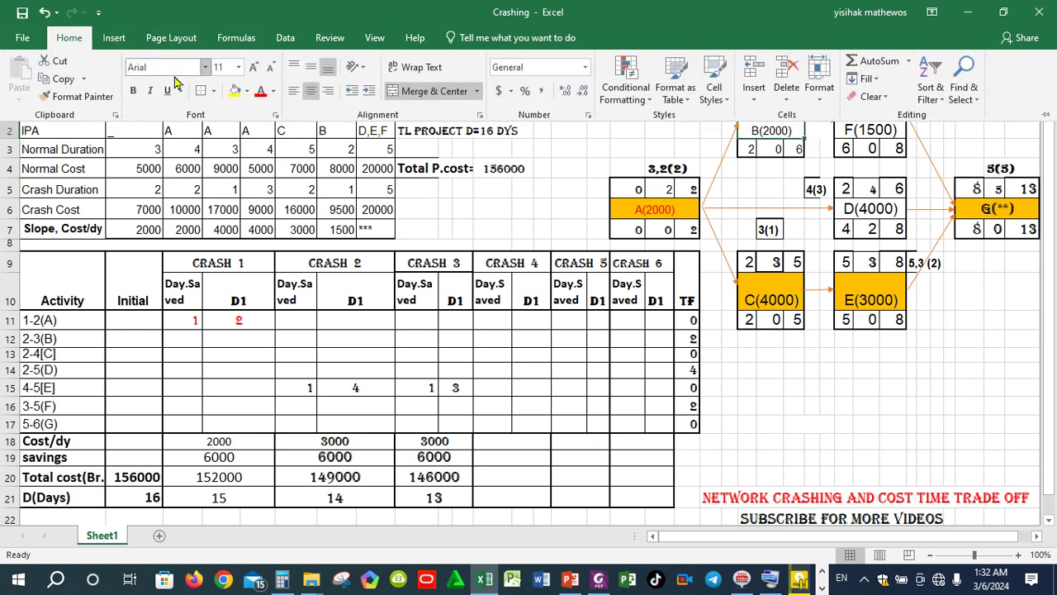
left_click(245, 95)
left_click(237, 97)
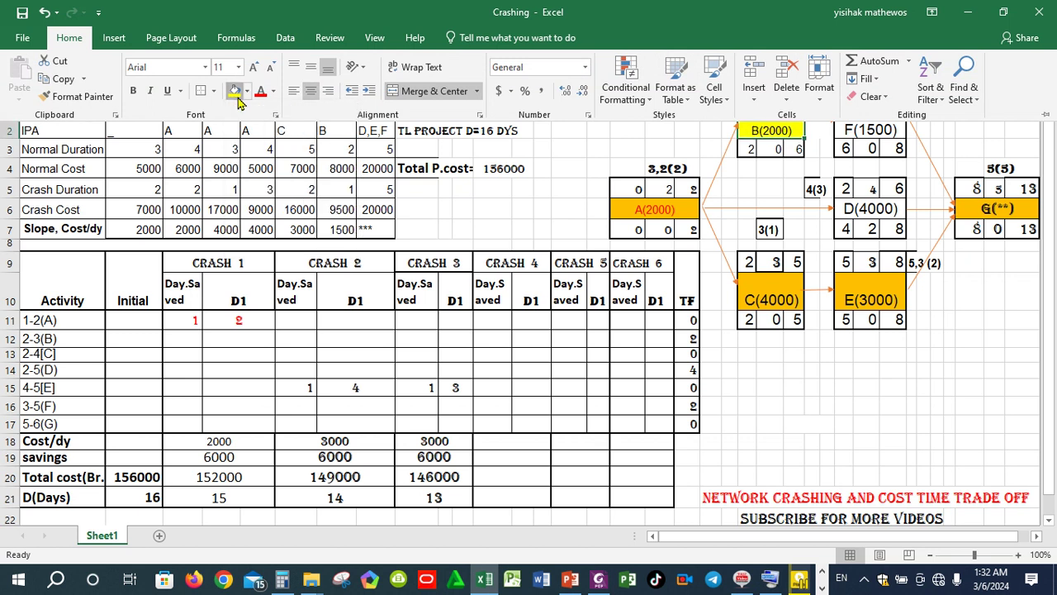
left_click(865, 131)
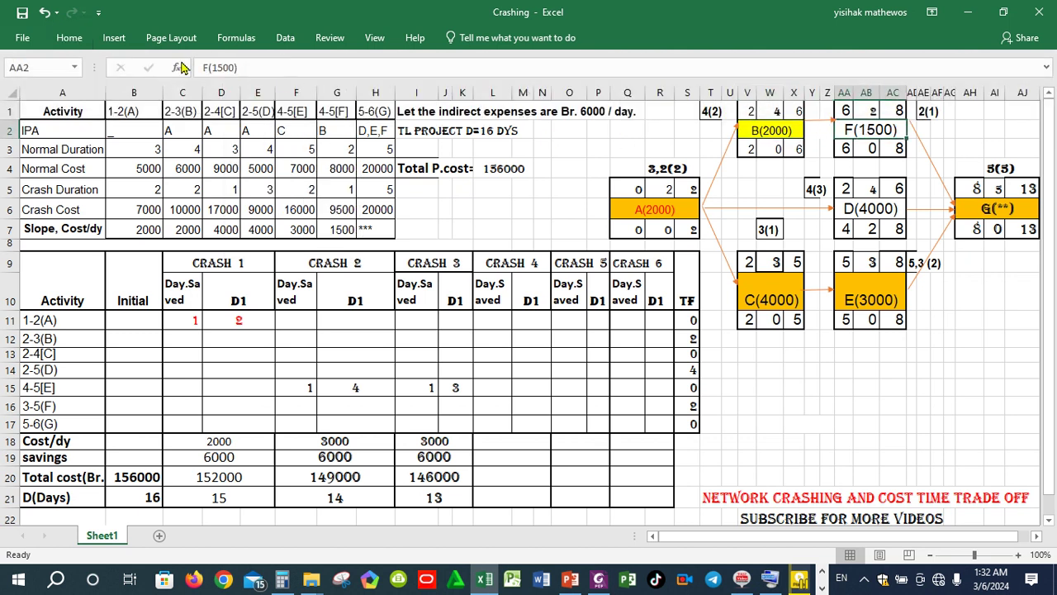
left_click(70, 37)
left_click(236, 91)
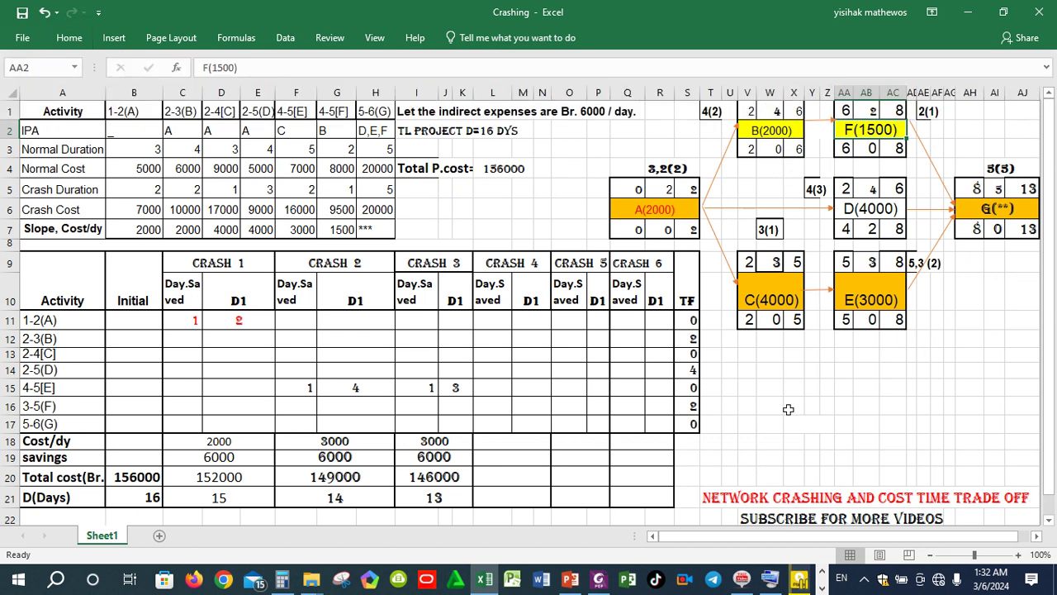
Step: Enter the activity combination label B,C in W13 below the network diagram
left_click(770, 357)
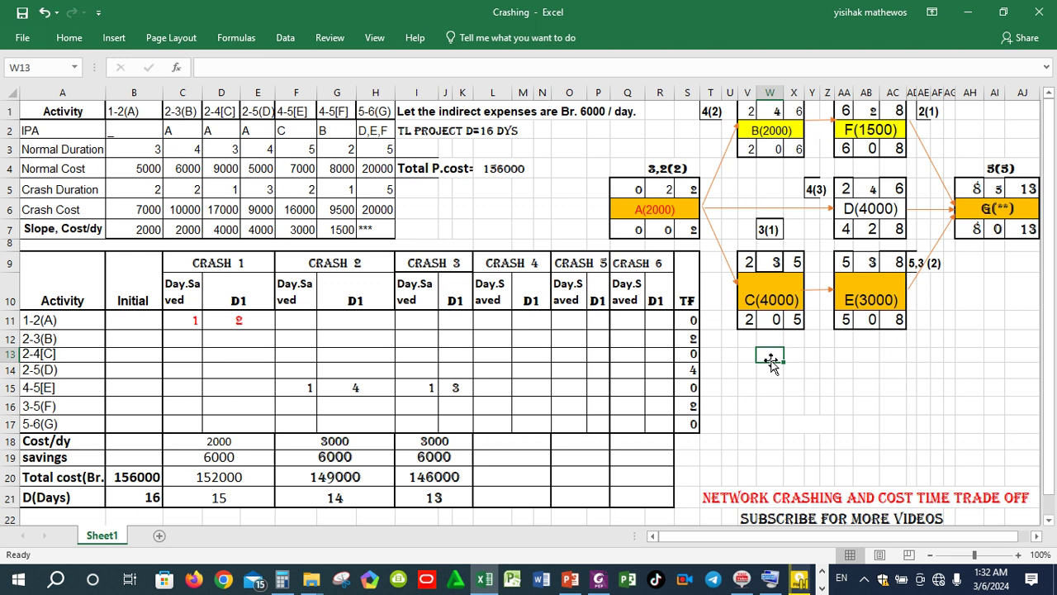
type("B,V")
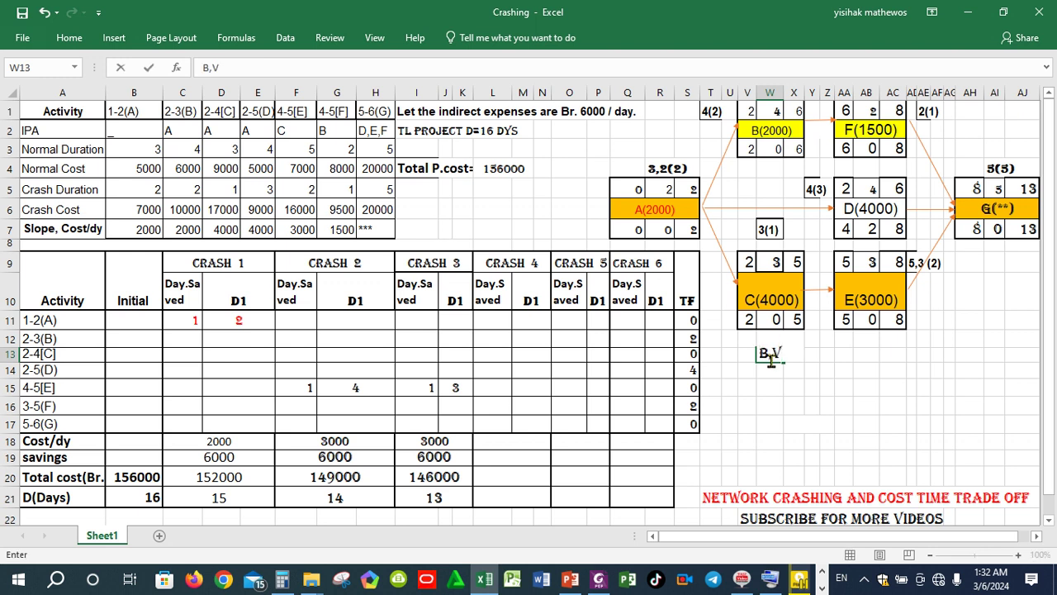
key("BackSpace")
type("C")
key("Return")
left_click(801, 355)
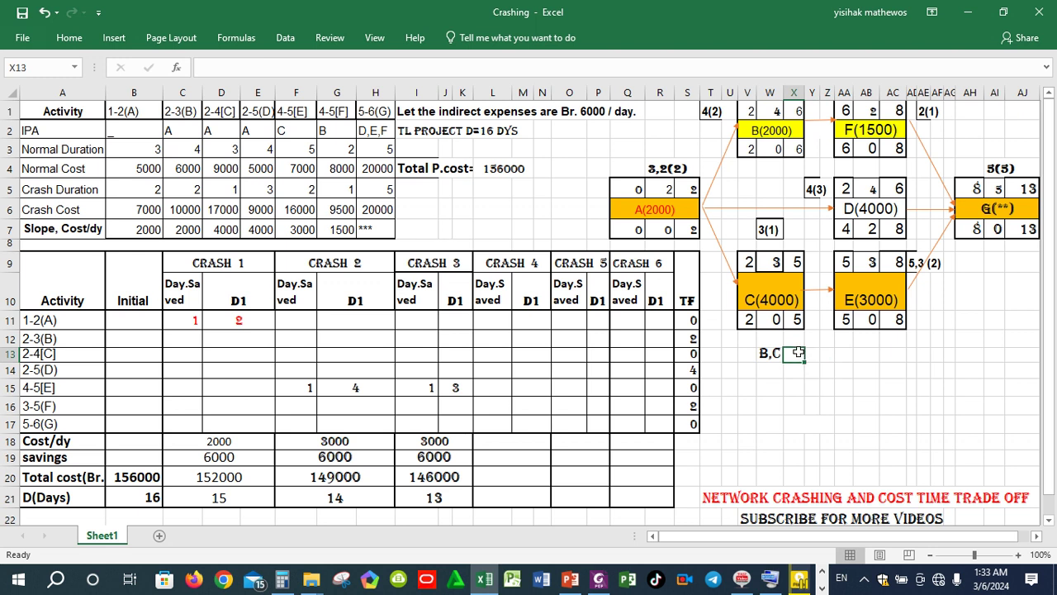
type("=")
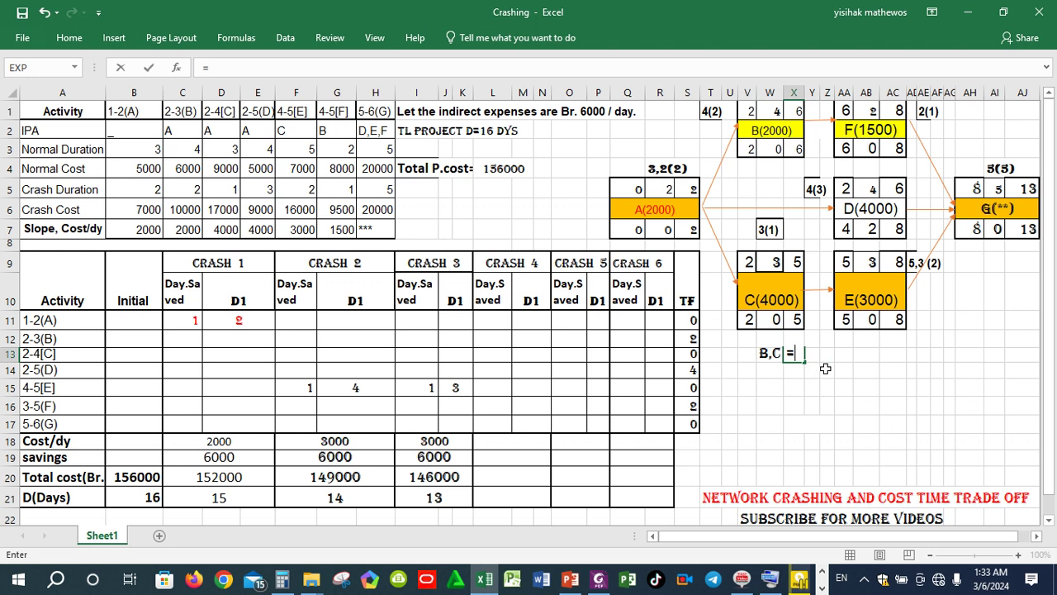
left_click(811, 400)
key("ctrl+Up")
key("Escape")
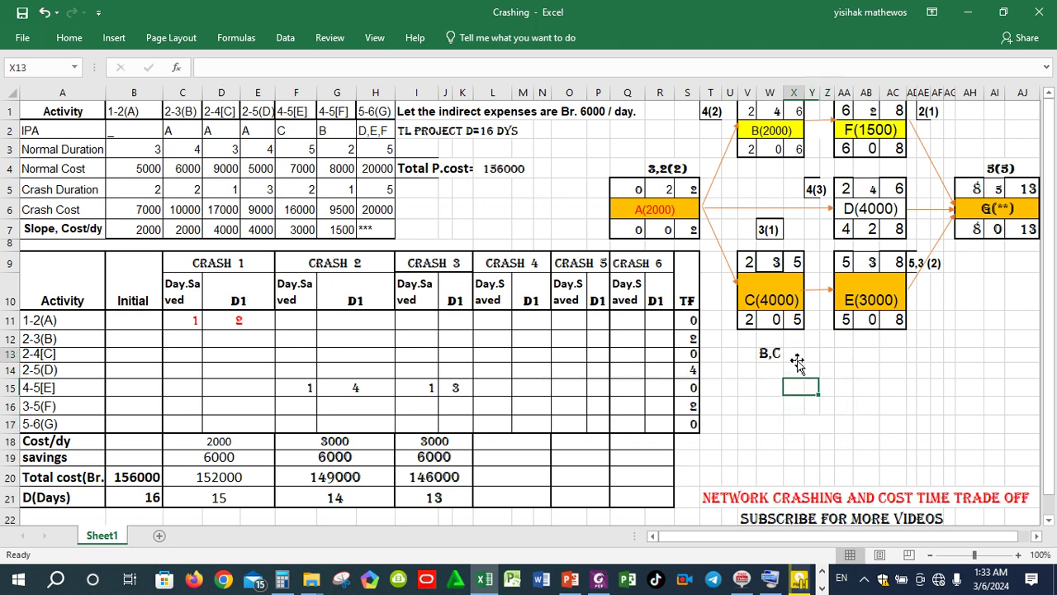
key("Up")
key("Up")
key("Up")
key("ctrl+Up")
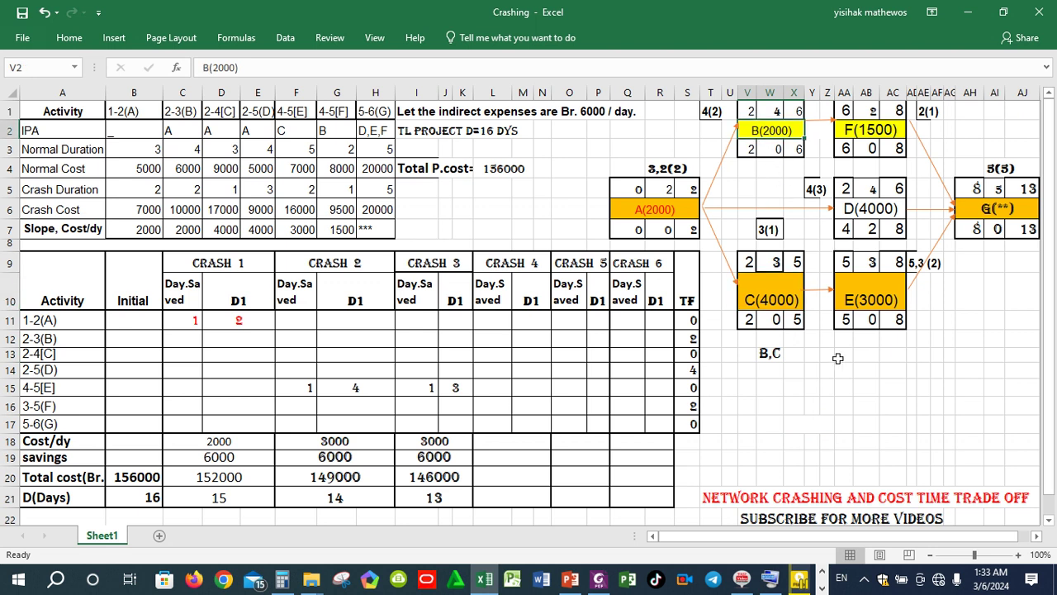
Step: Enter 6000 in Y13 as the cost of the B,C combination
left_click(811, 354)
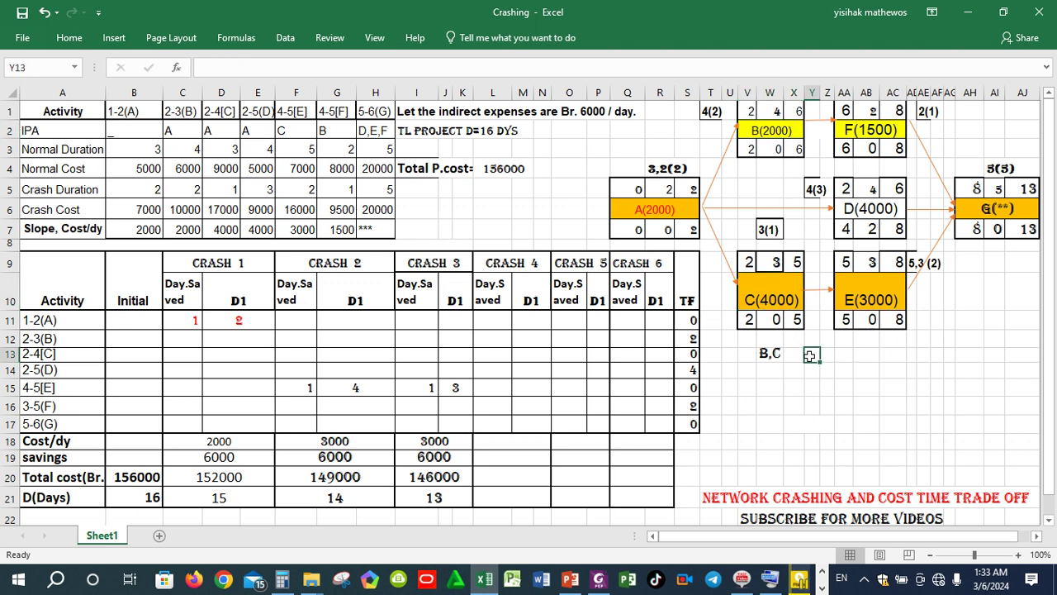
type("6000")
left_click(843, 387)
left_click_drag(868, 354, 811, 355)
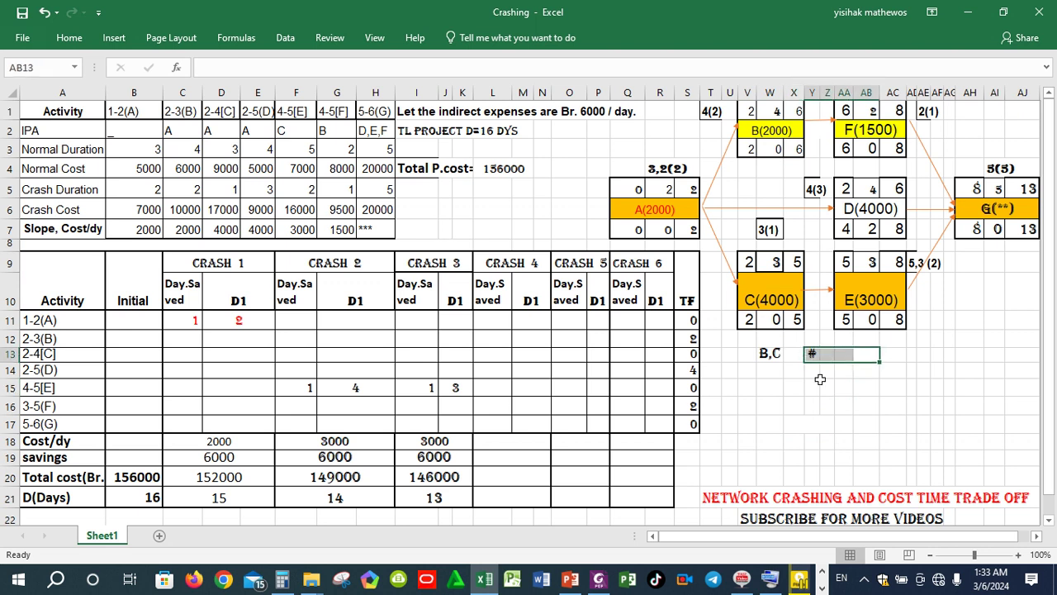
left_click(821, 400)
Step: Enter the activity combination label E,F in W14, below the B,C label
left_click(766, 384)
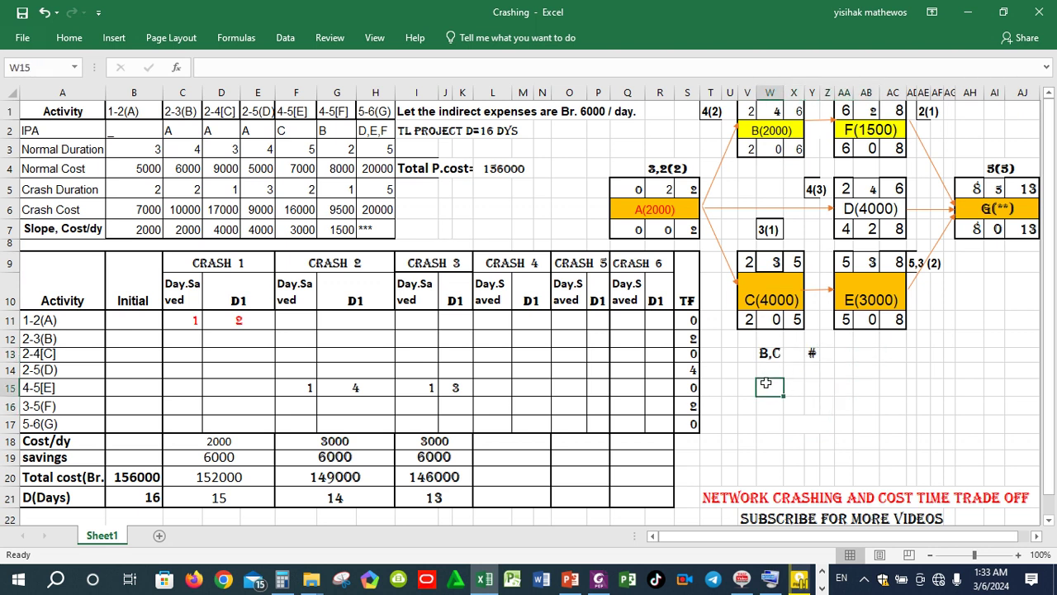
left_click(770, 367)
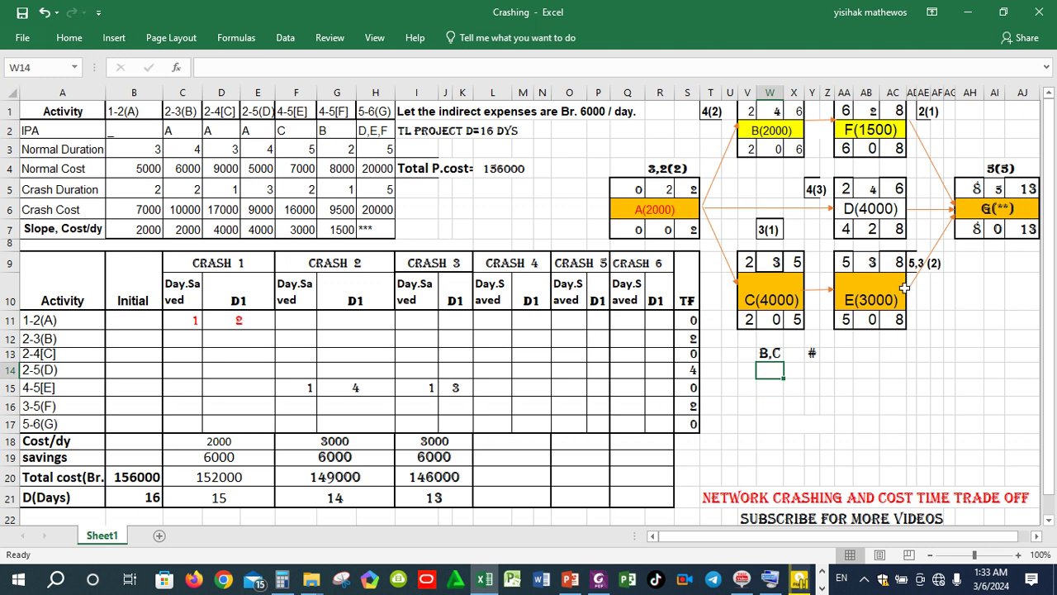
type("E")
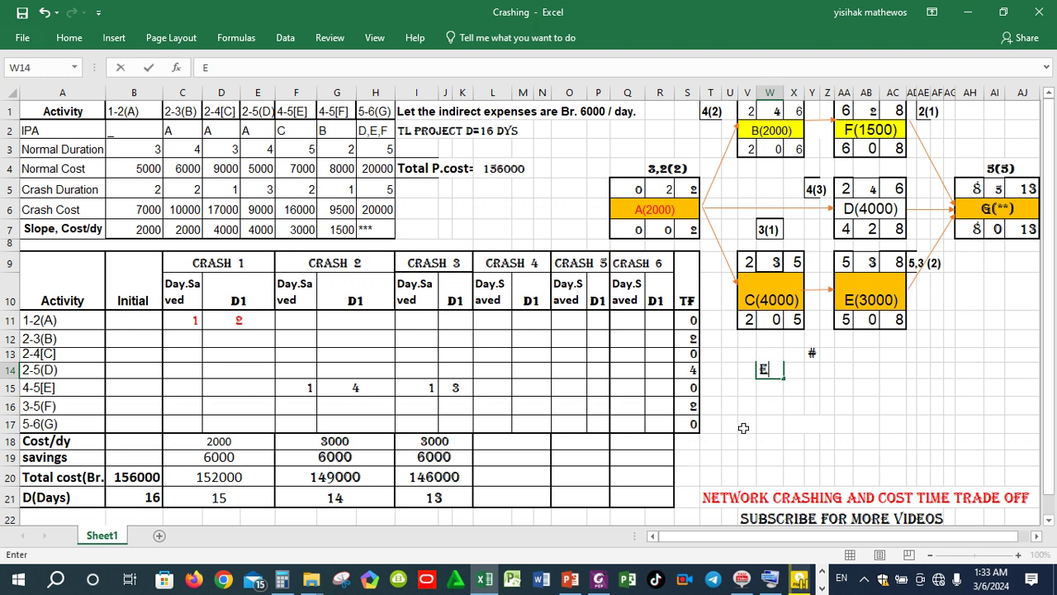
type(",E")
type("F")
left_click(823, 422)
Step: Enter 4500 in Y14 as the combined crash cost of activities E and F
left_click(812, 371)
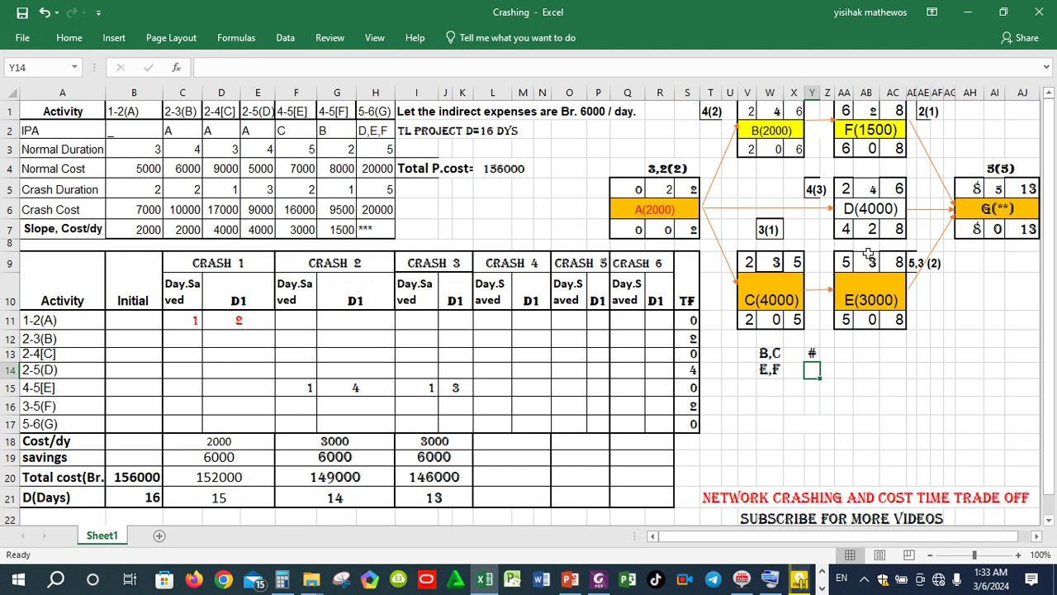
left_click(868, 299)
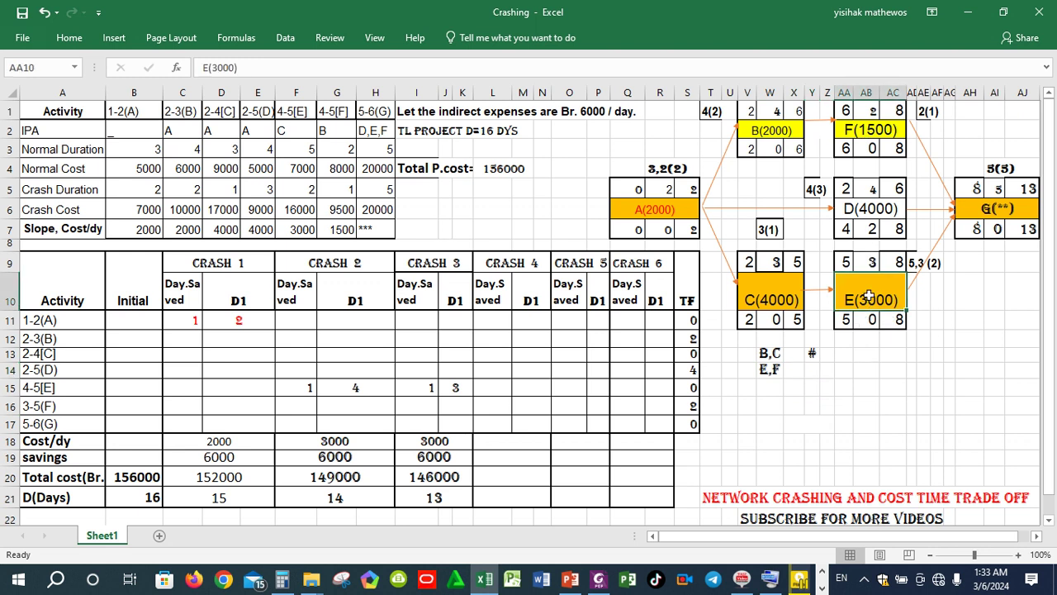
left_click(862, 143)
left_click(811, 369)
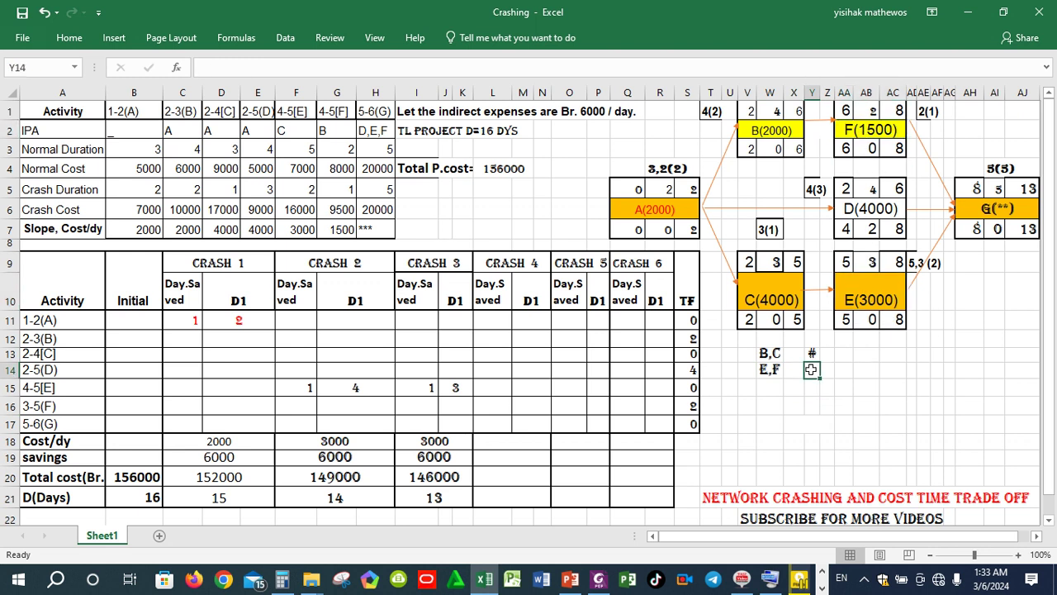
type("45000")
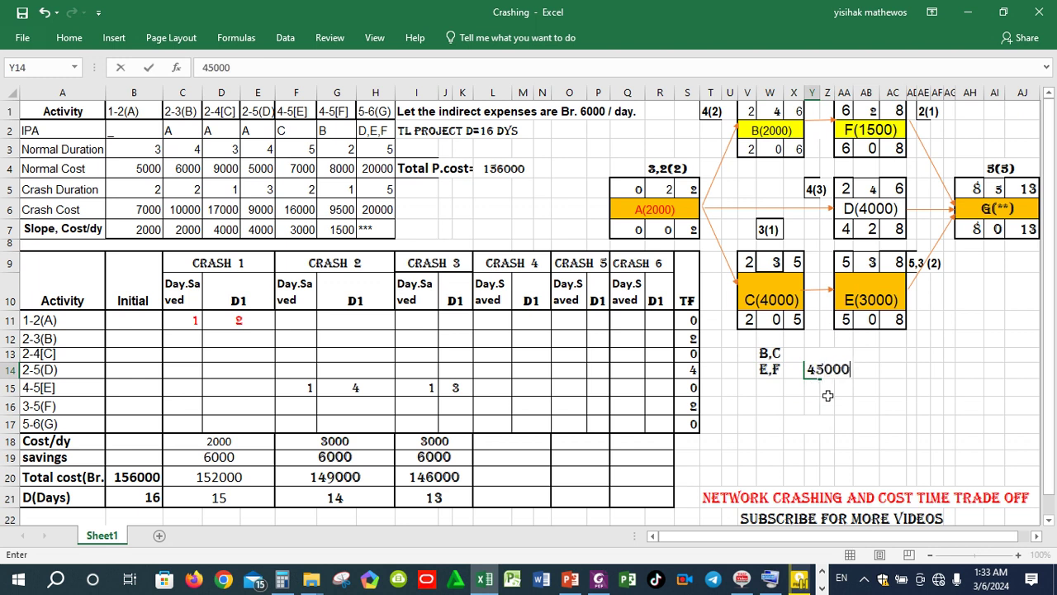
left_click(829, 405)
left_click(815, 369)
type("4500")
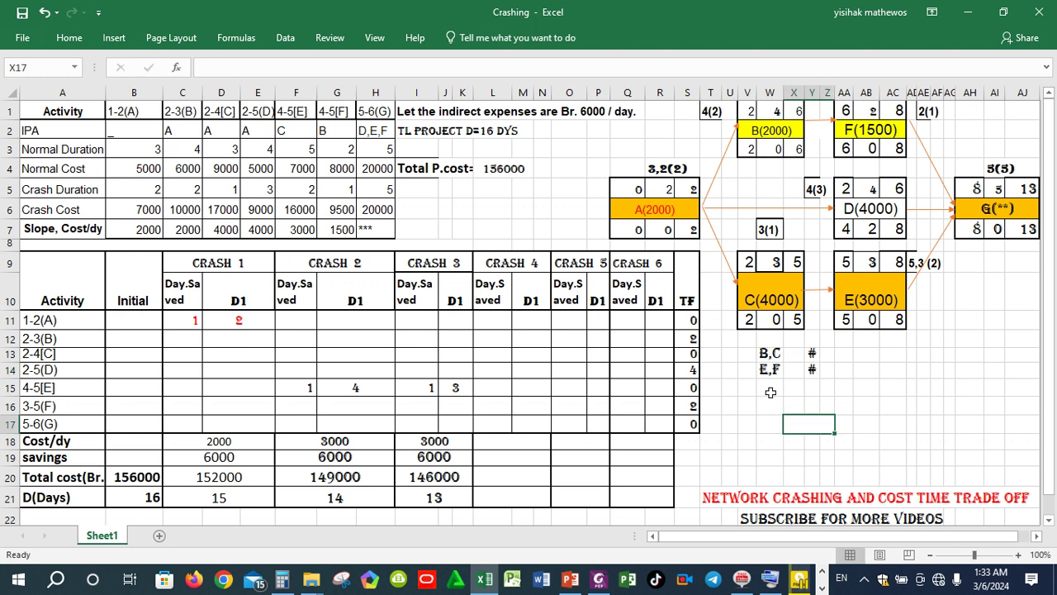
Step: Add the combination C,F in W15 with its cost of 5500 in Y15
left_click(770, 388)
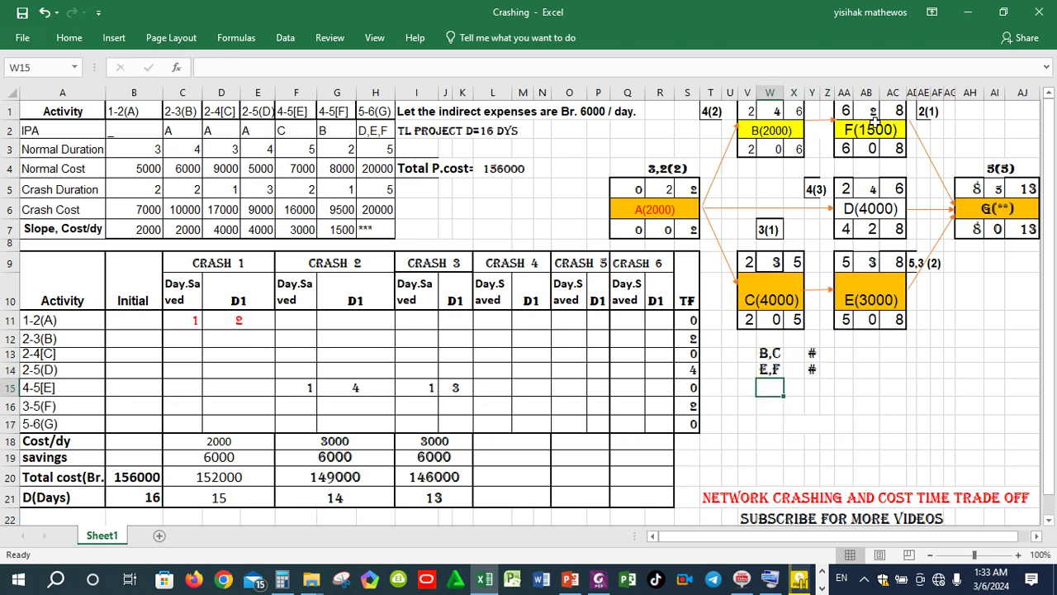
type("C,")
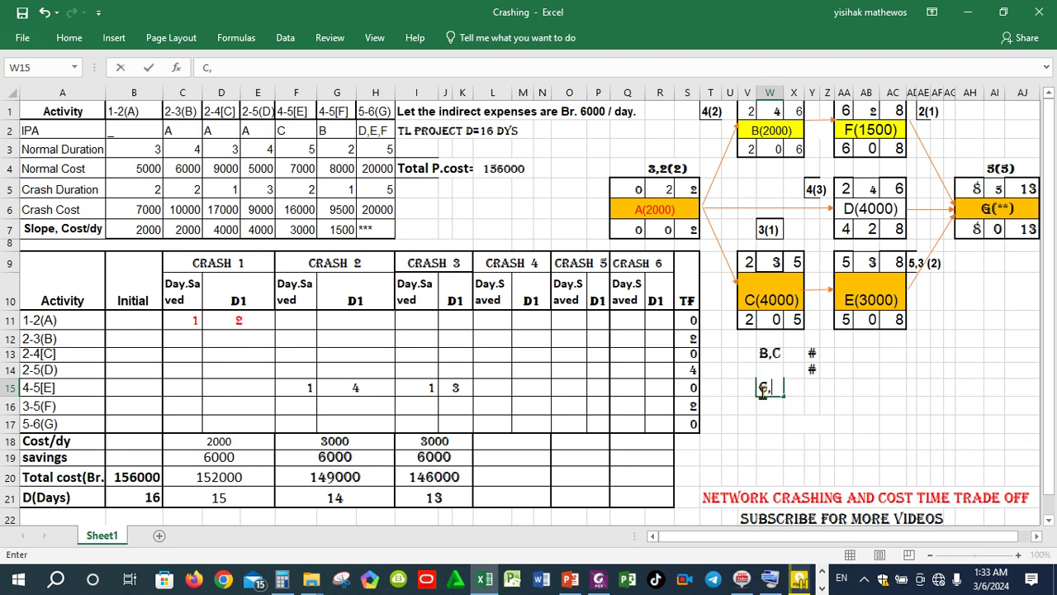
type("F")
key("Return")
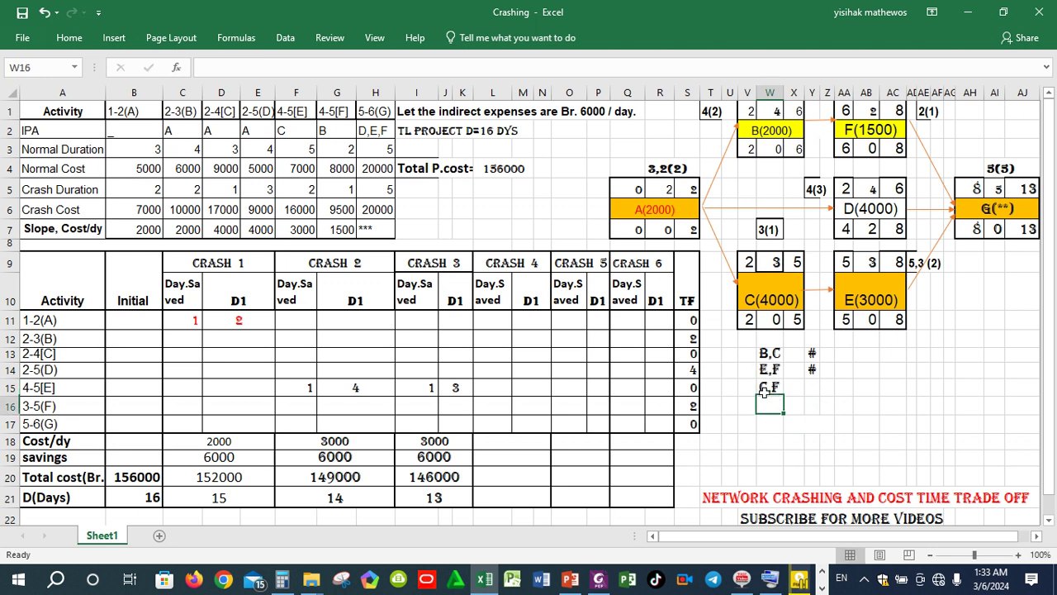
left_click(810, 387)
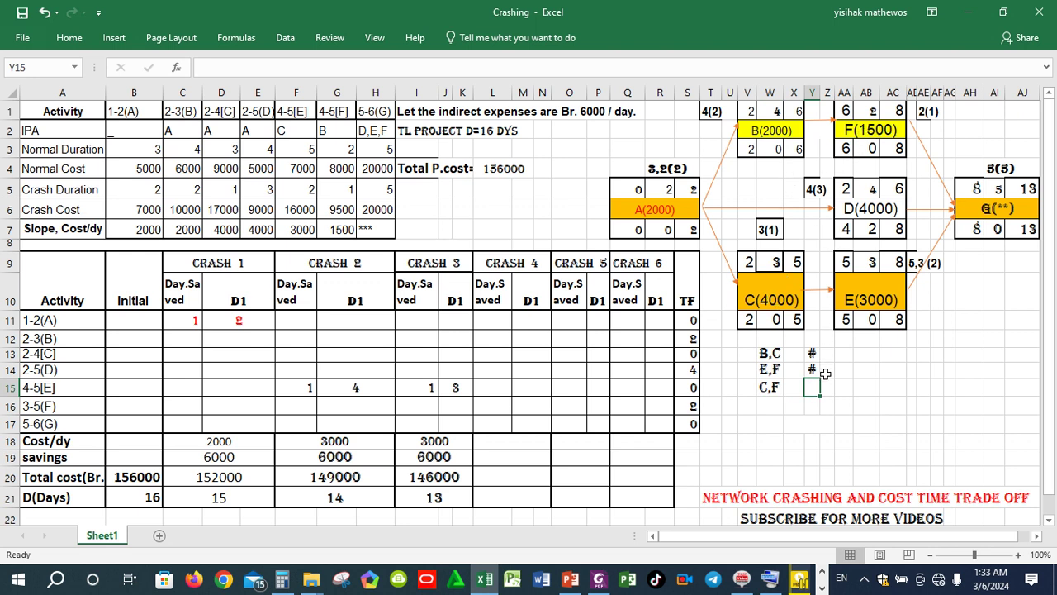
type("5500")
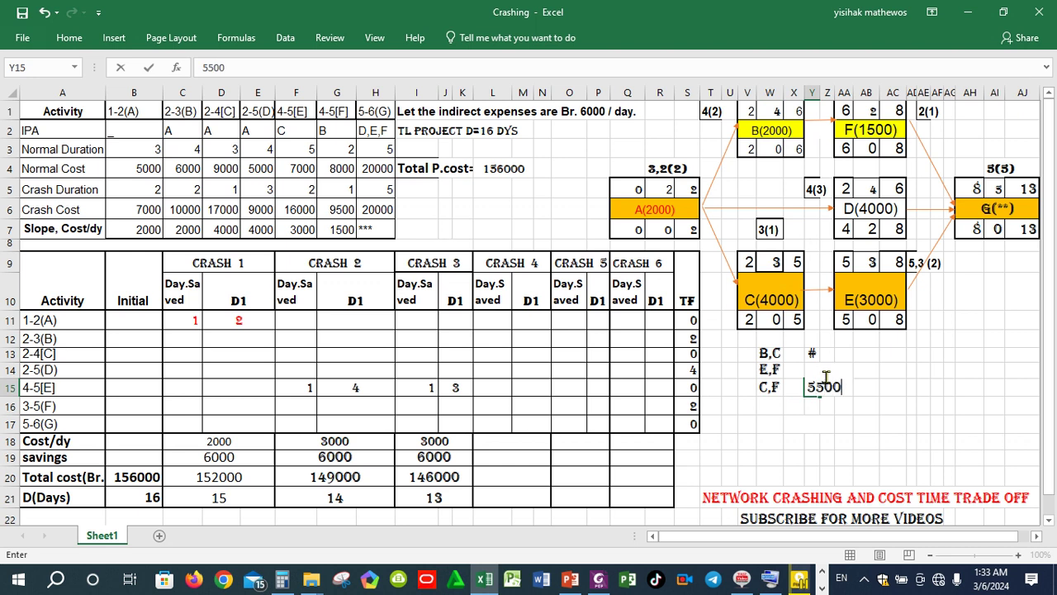
left_click(830, 426)
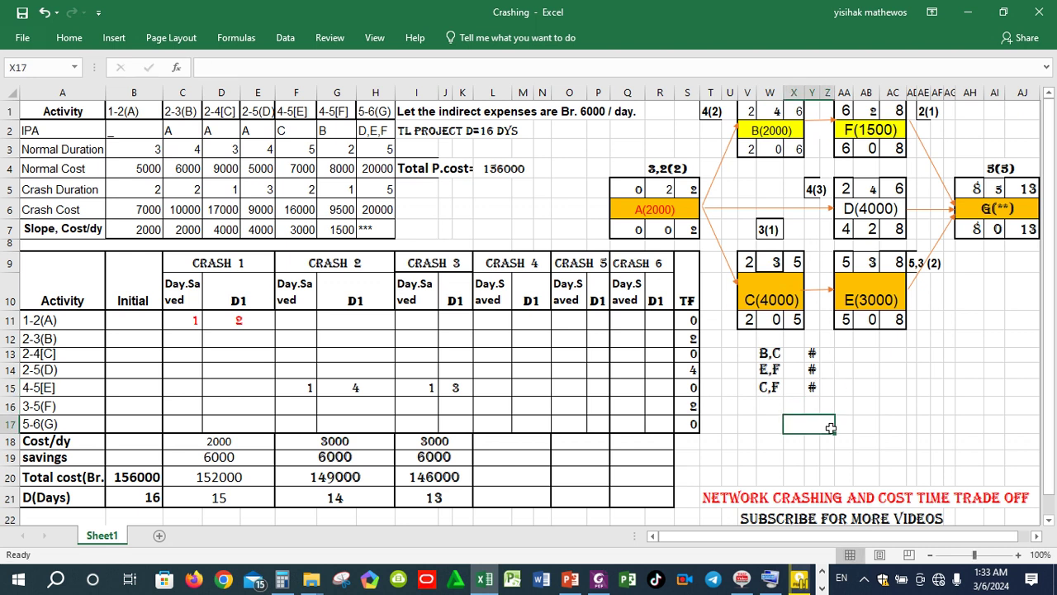
Step: Add the combination B,E in W16 with its cost of 5000 in Y16
left_click(774, 405)
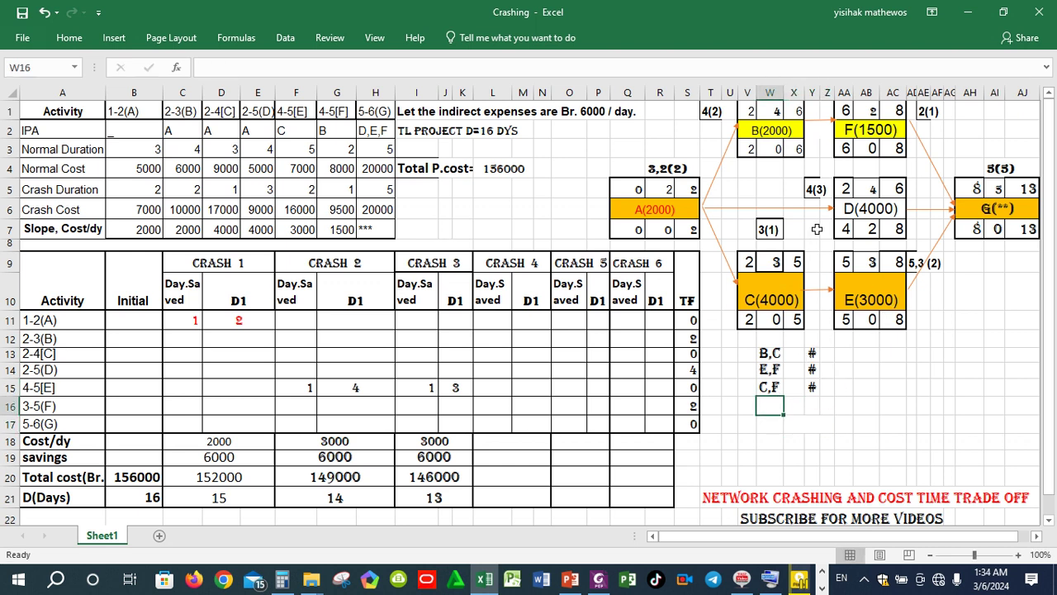
type("B,")
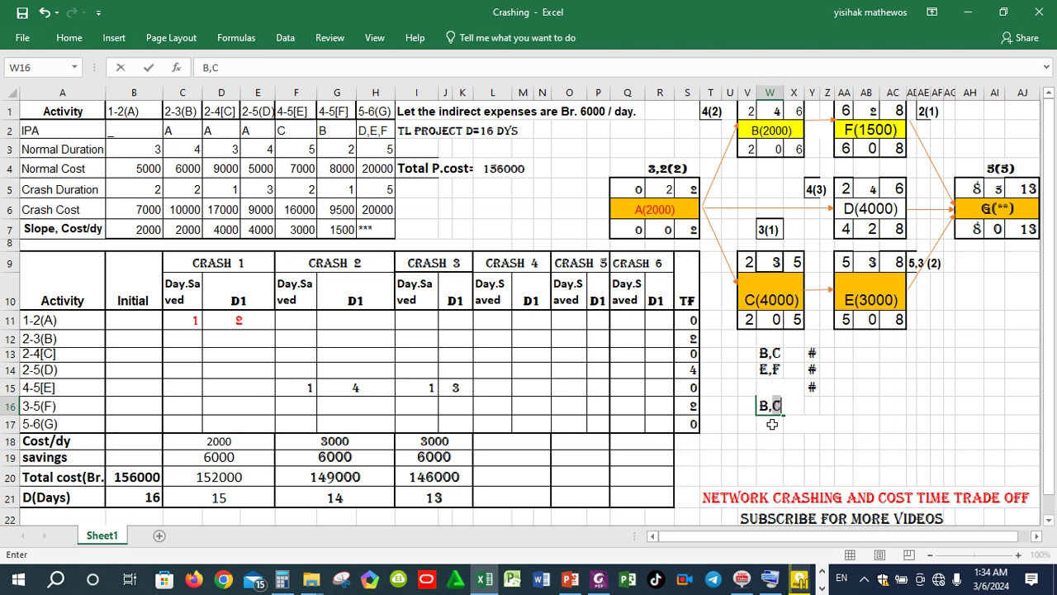
type("E")
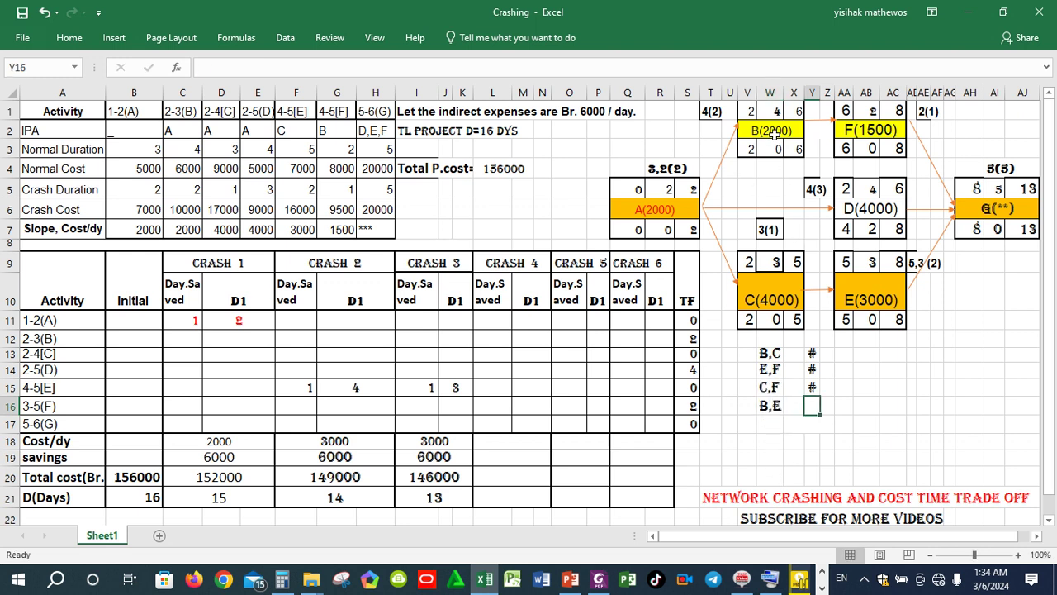
left_click(775, 134)
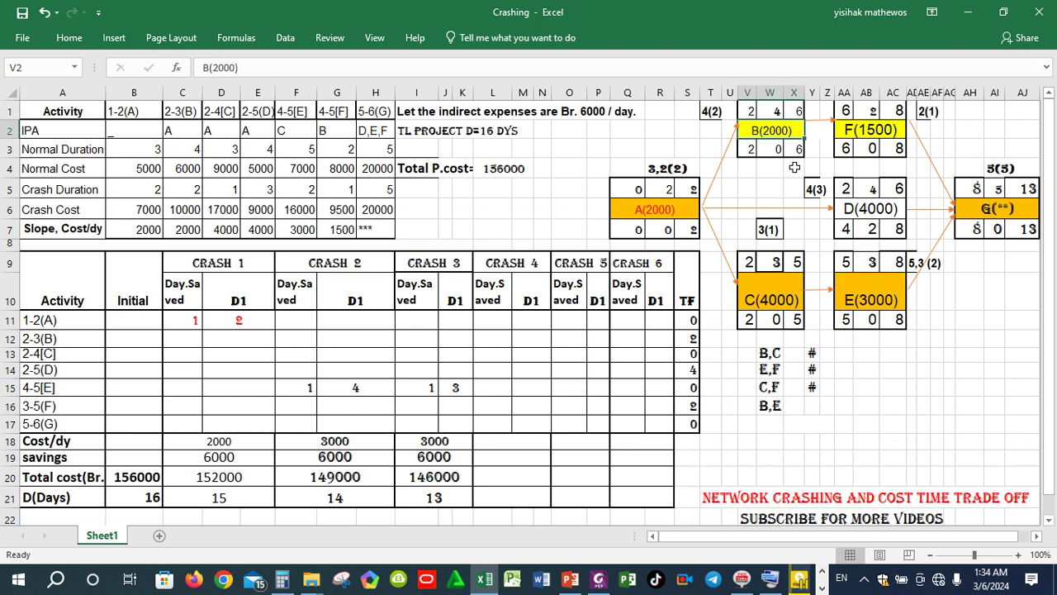
left_click(876, 292)
left_click(812, 405)
type("5000")
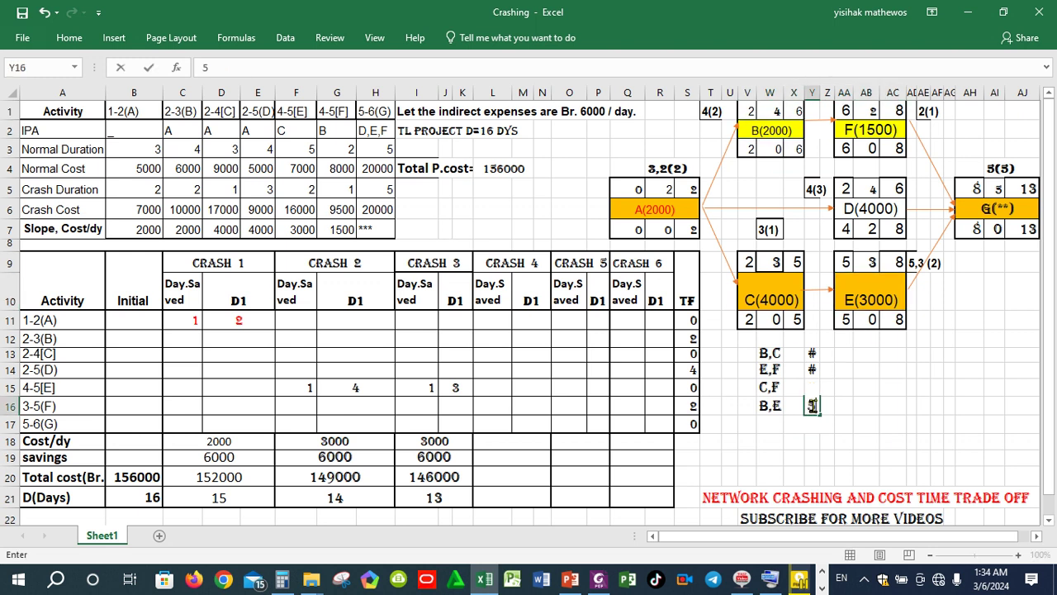
left_click_drag(851, 354, 822, 405)
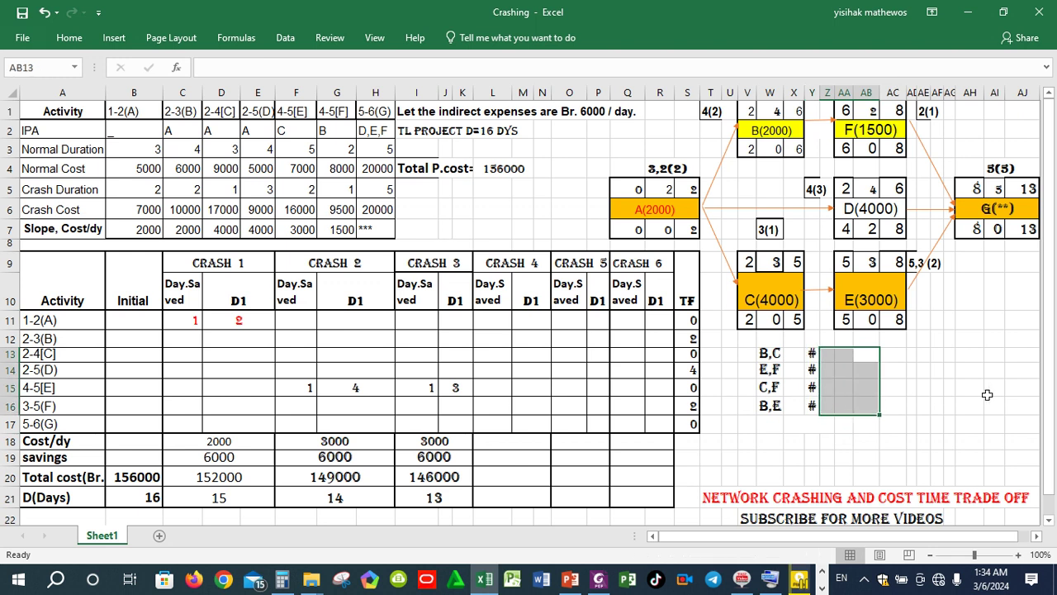
left_click(864, 357)
left_click_drag(812, 354, 867, 408)
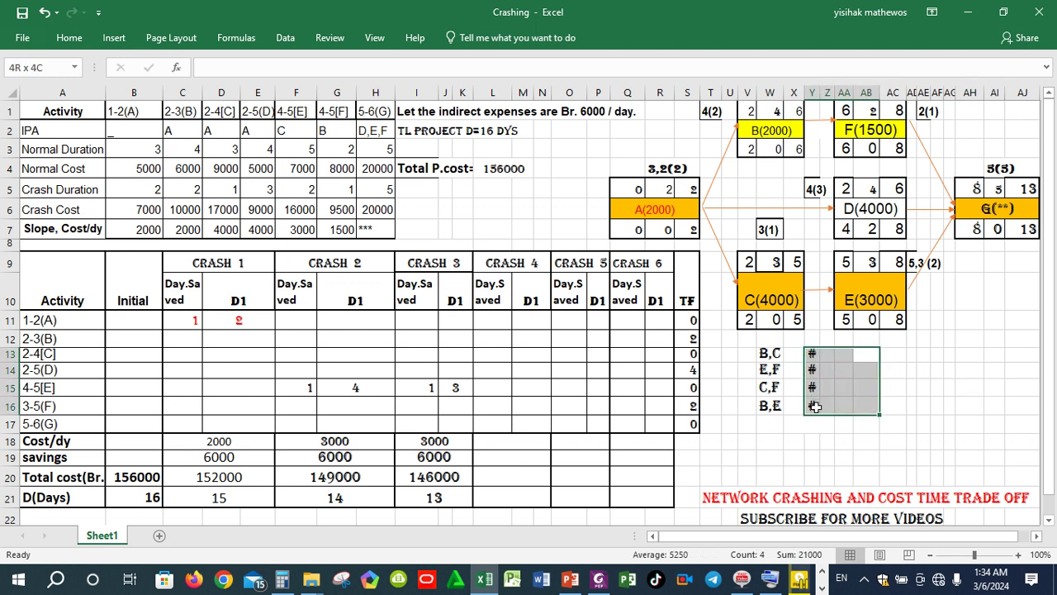
left_click(69, 38)
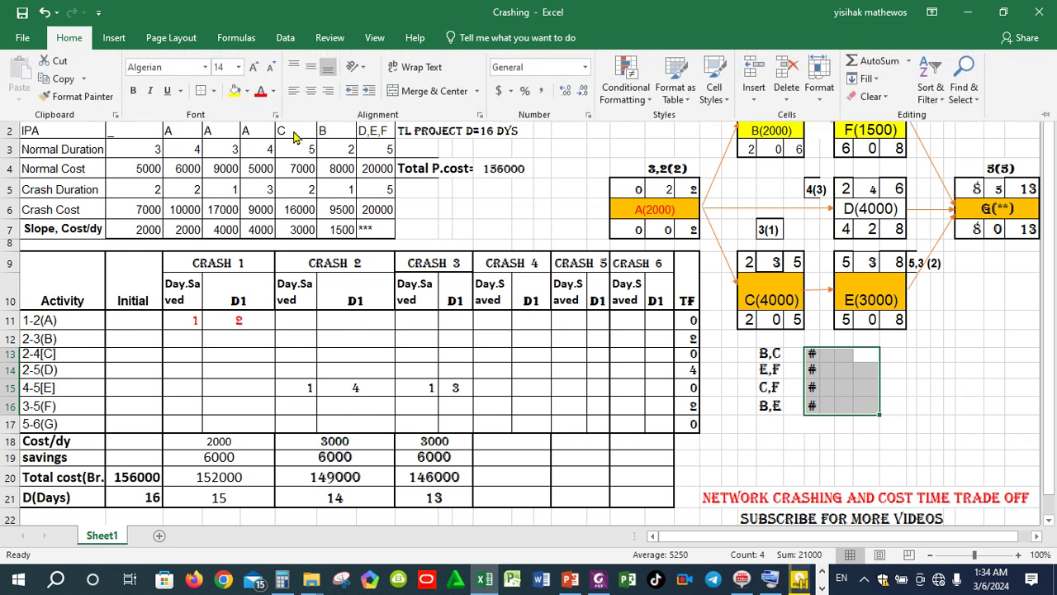
left_click(425, 90)
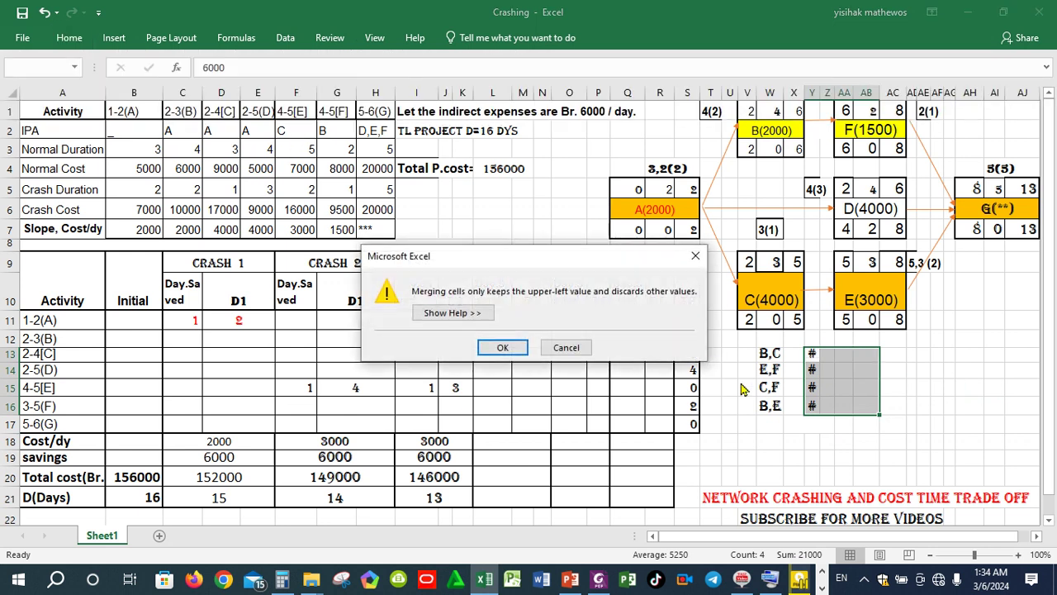
left_click(690, 257)
left_click(935, 384)
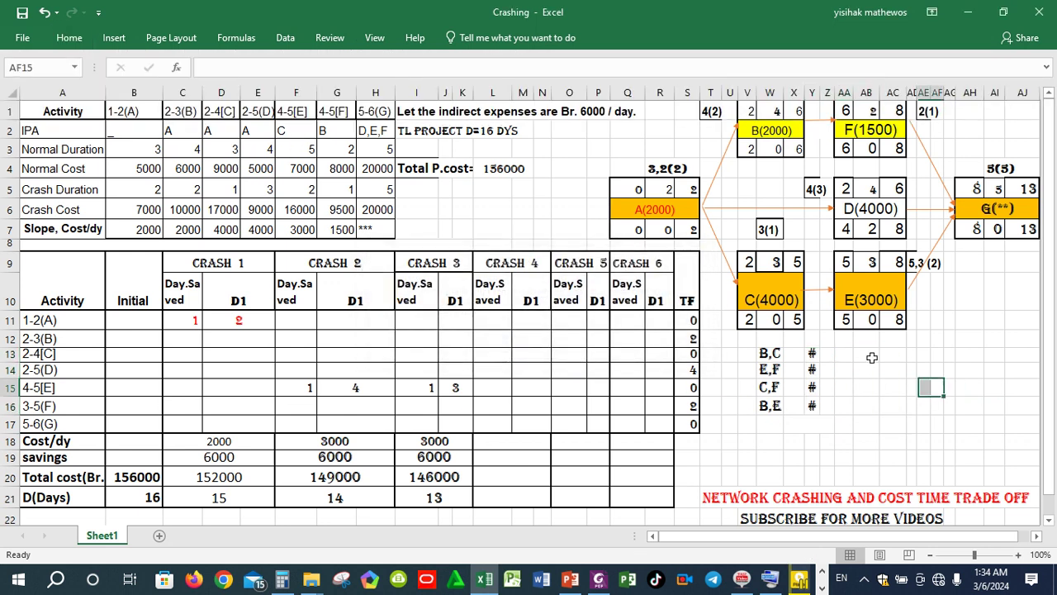
Step: Merge and center Y13:AB13 for the B,C cost and Y14:AA14 for the E,F cost
left_click_drag(873, 355, 809, 353)
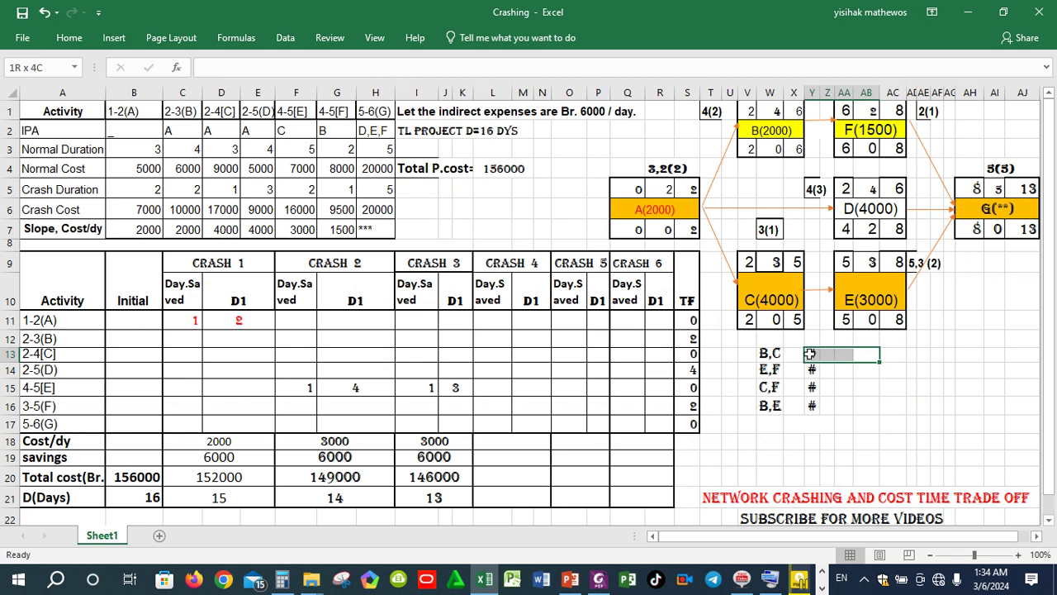
left_click(69, 37)
left_click(427, 90)
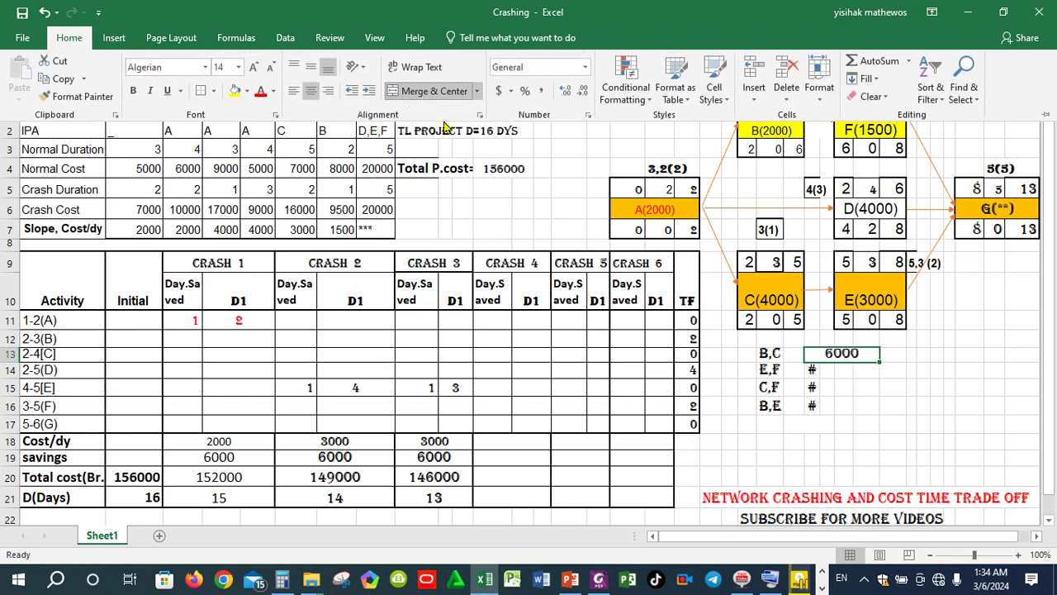
left_click_drag(813, 369, 850, 369)
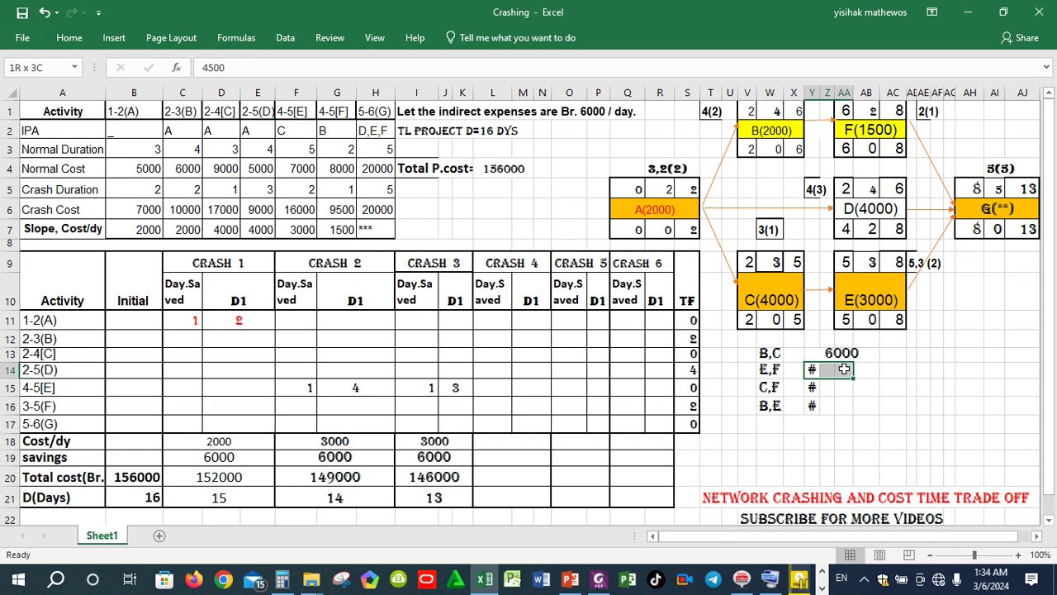
left_click(69, 38)
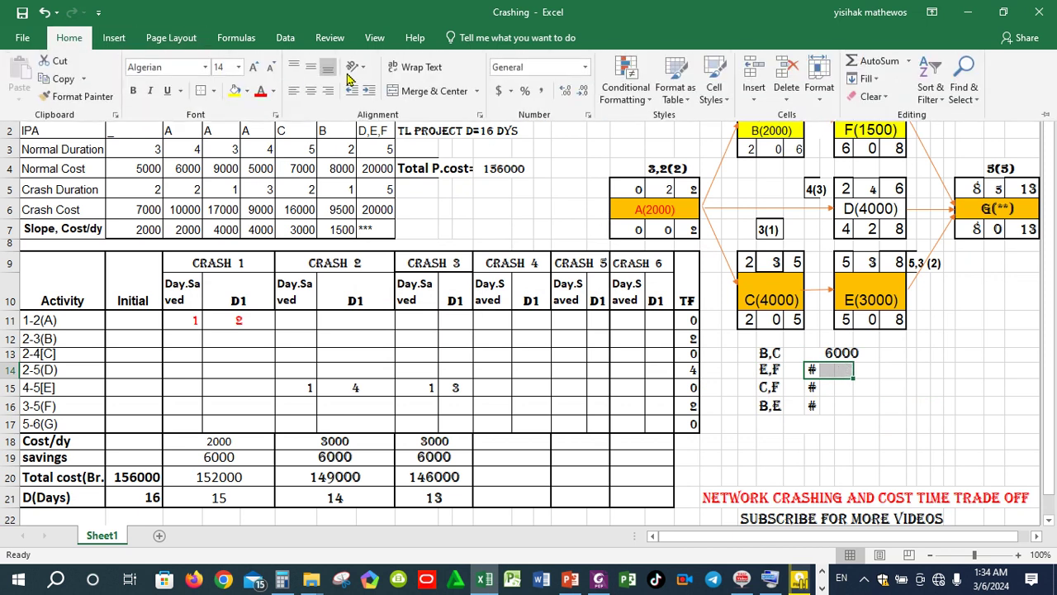
left_click(427, 90)
Step: Merge and center Y15:AA15 for the C,F cost and Y16:AA16 for the B,E cost
left_click_drag(812, 388, 840, 386)
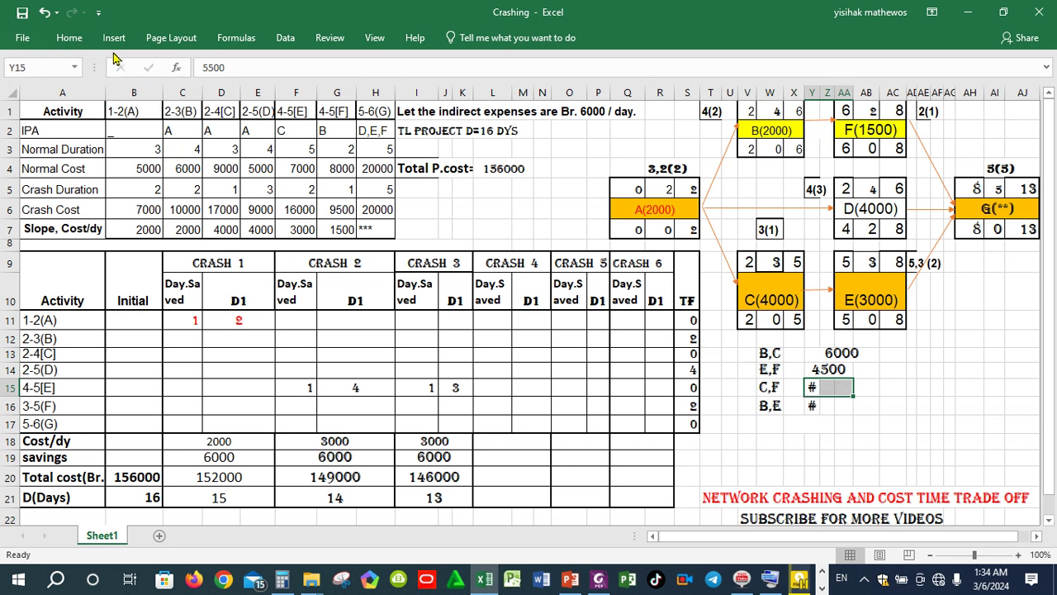
left_click(69, 38)
left_click(427, 90)
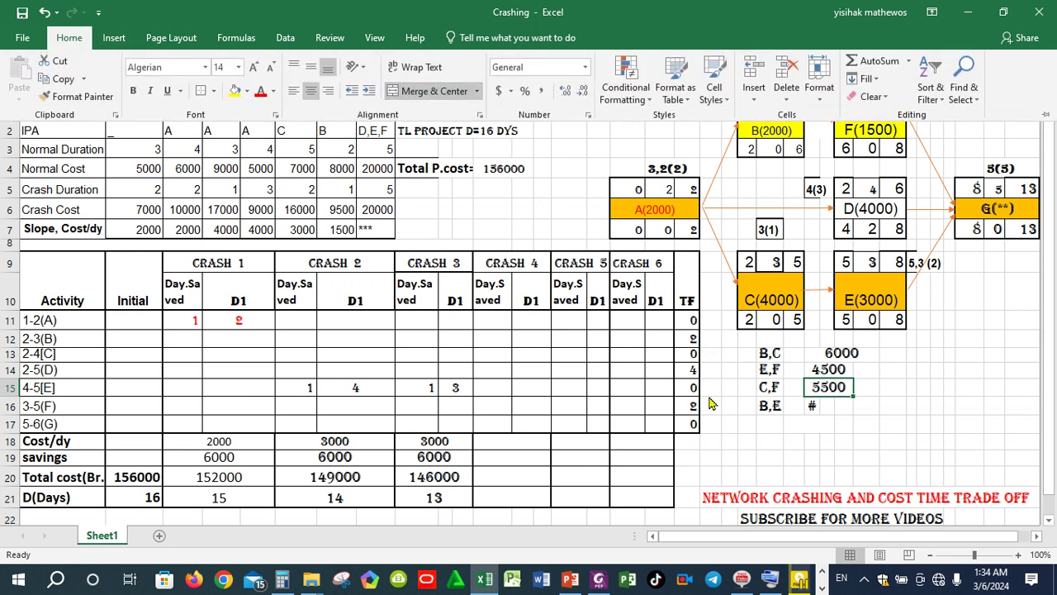
left_click_drag(818, 408, 847, 410)
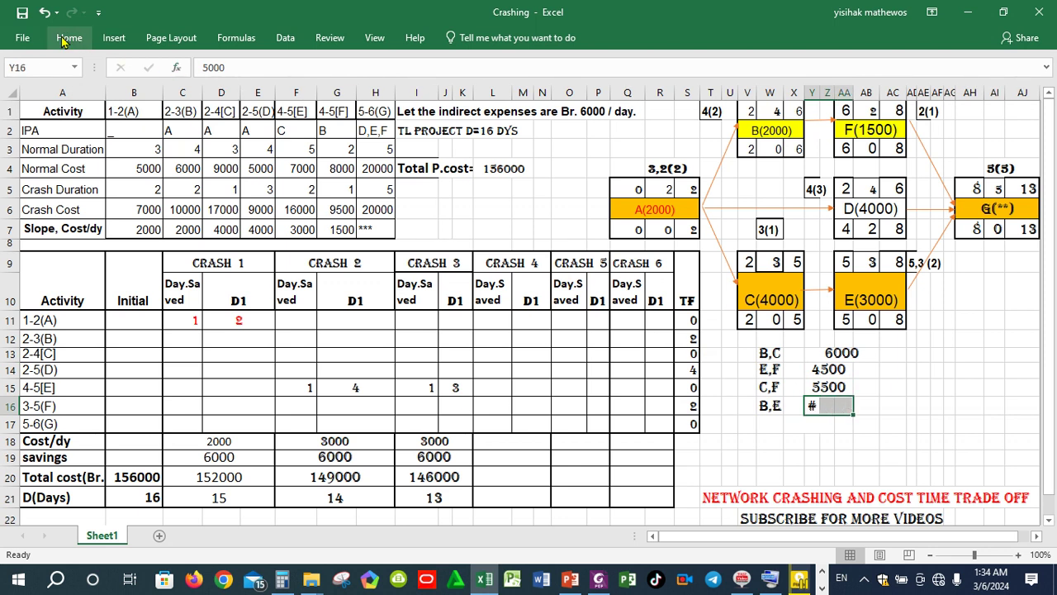
left_click(70, 38)
left_click(439, 93)
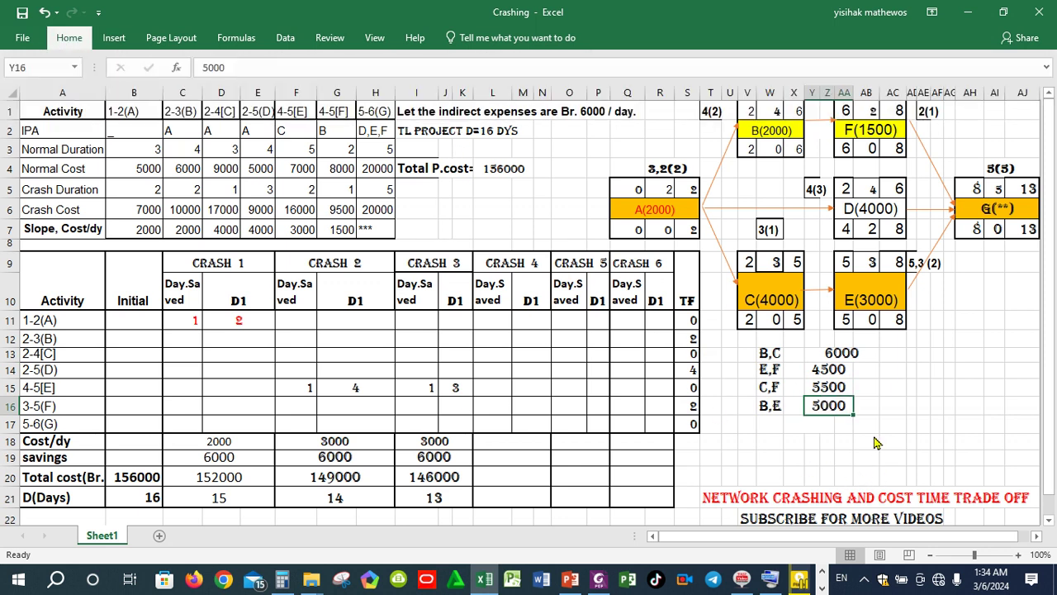
Step: Color the E,F label and its 4500 cost red to mark the cheapest combination
left_click_drag(765, 369, 851, 371)
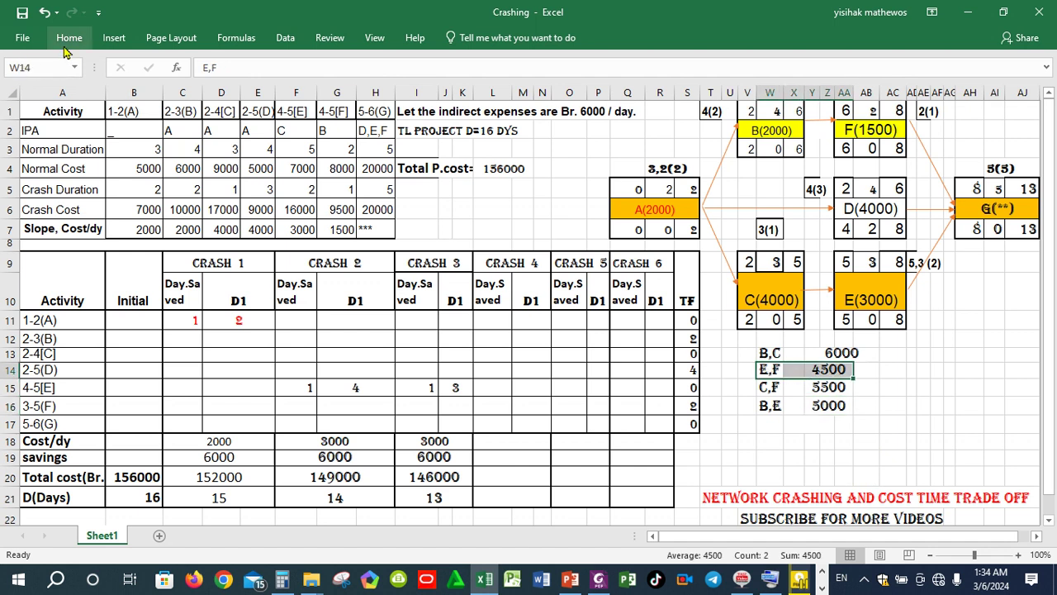
left_click(70, 38)
left_click(259, 93)
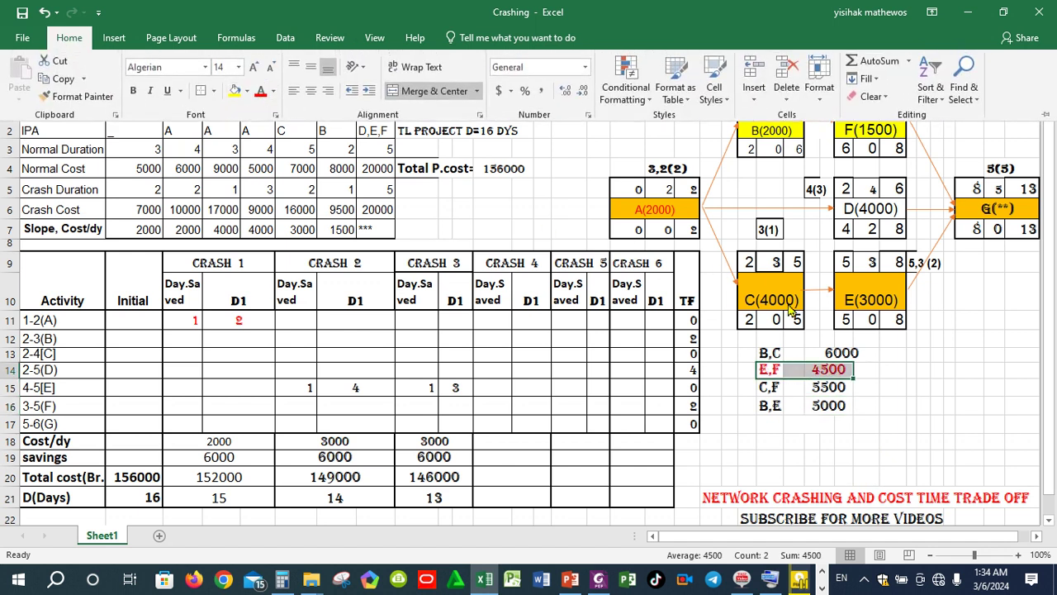
left_click(848, 424)
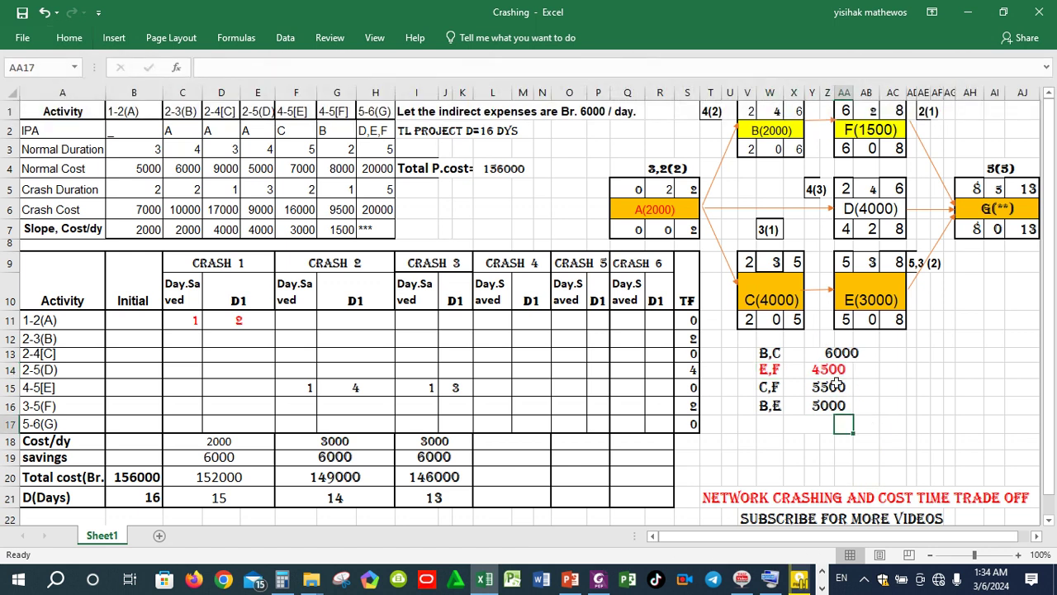
Step: For activity 4-5[E] under Crash 4, enter 1 day saved in L15 and a duration of 2 in M15
left_click(768, 370)
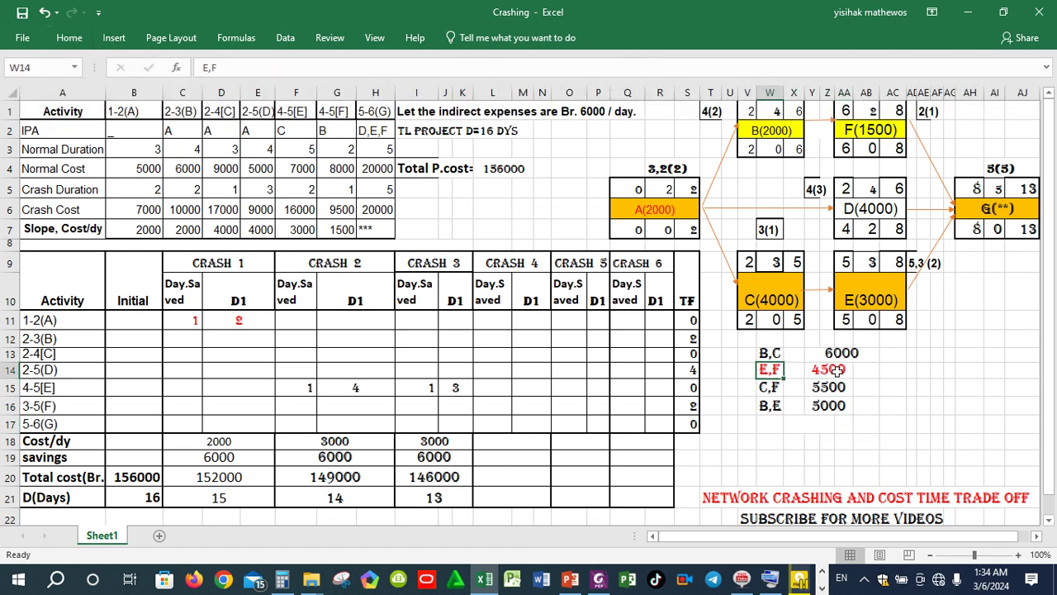
left_click(836, 370)
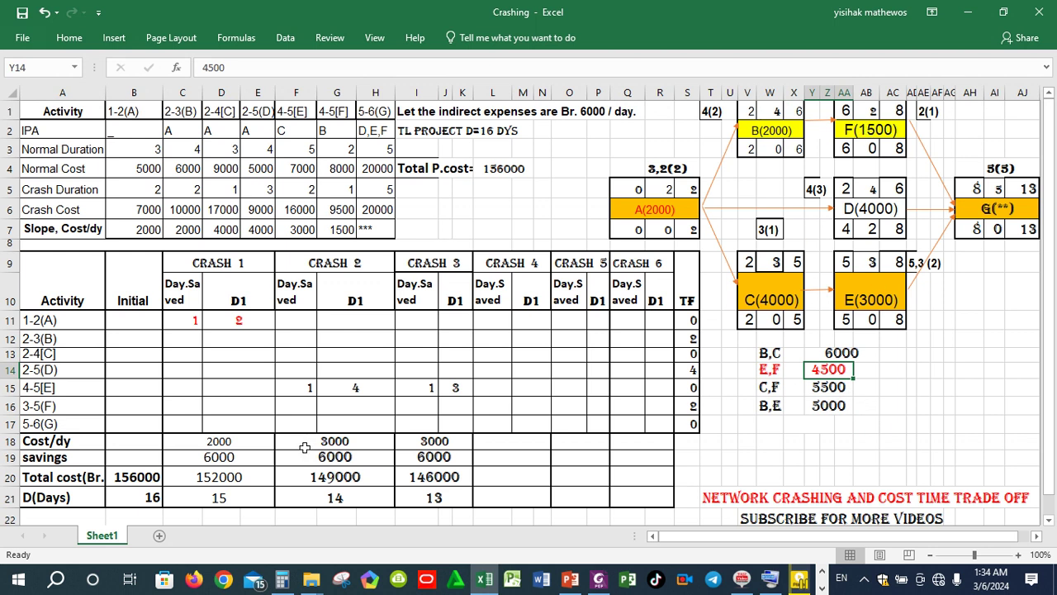
left_click(492, 388)
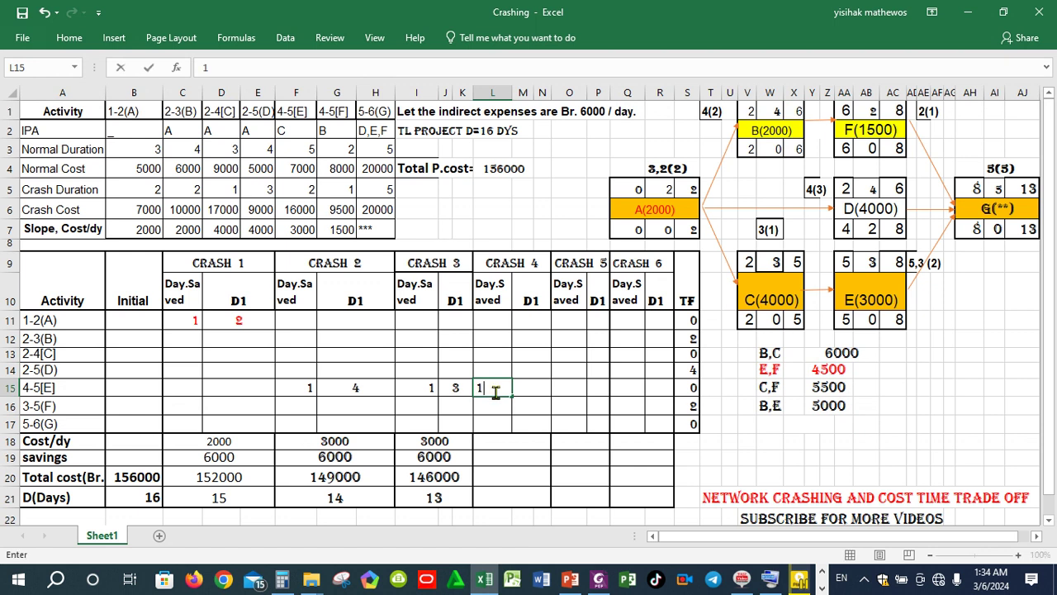
type("1")
key("Tab")
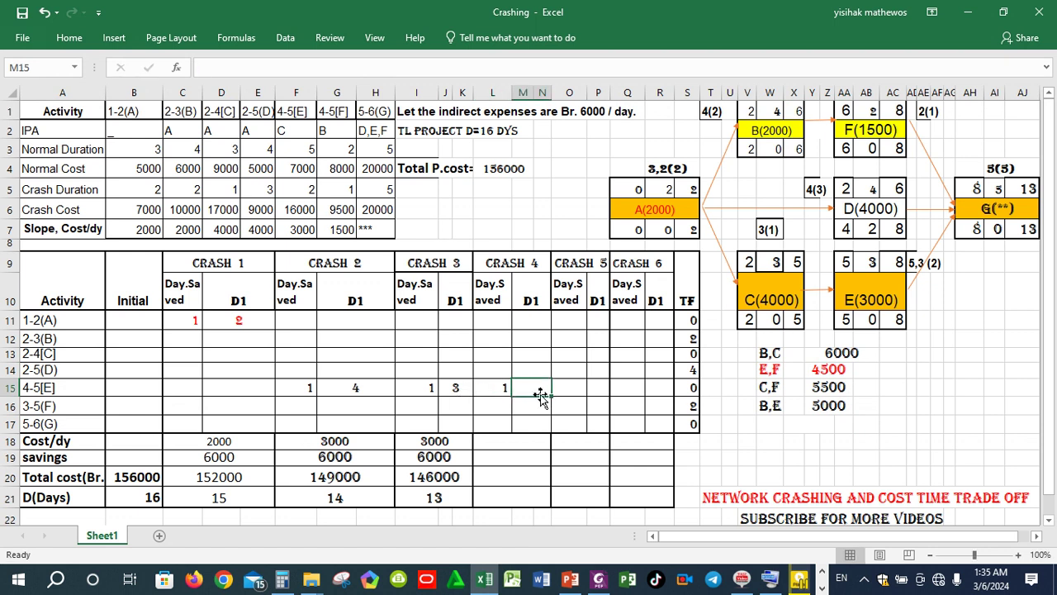
type("2")
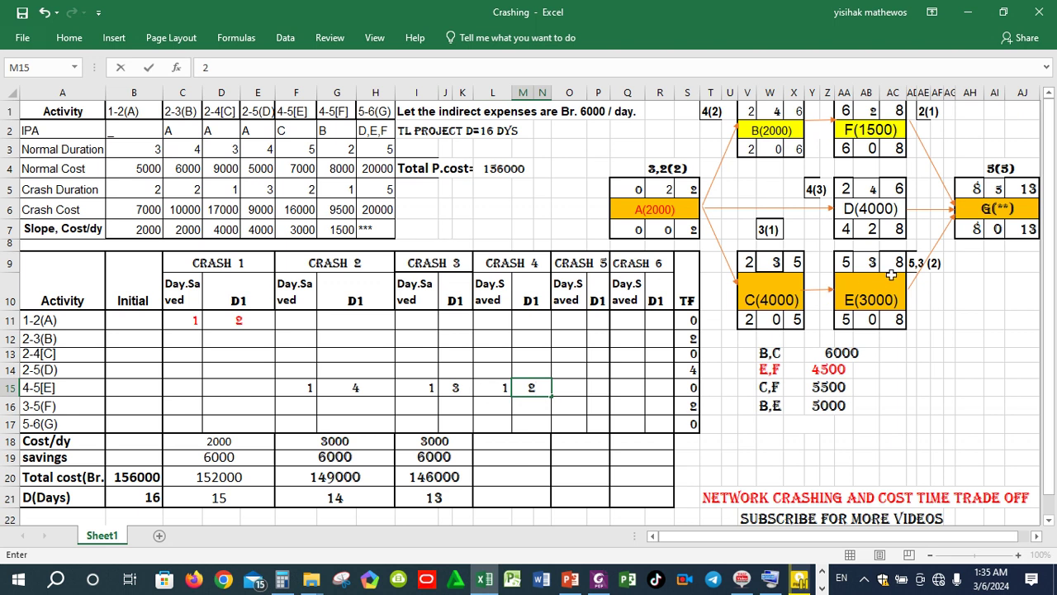
Step: Update the duration note beside node E in AD9 to read 5,2 (2)
left_click(909, 263)
double_click(910, 262)
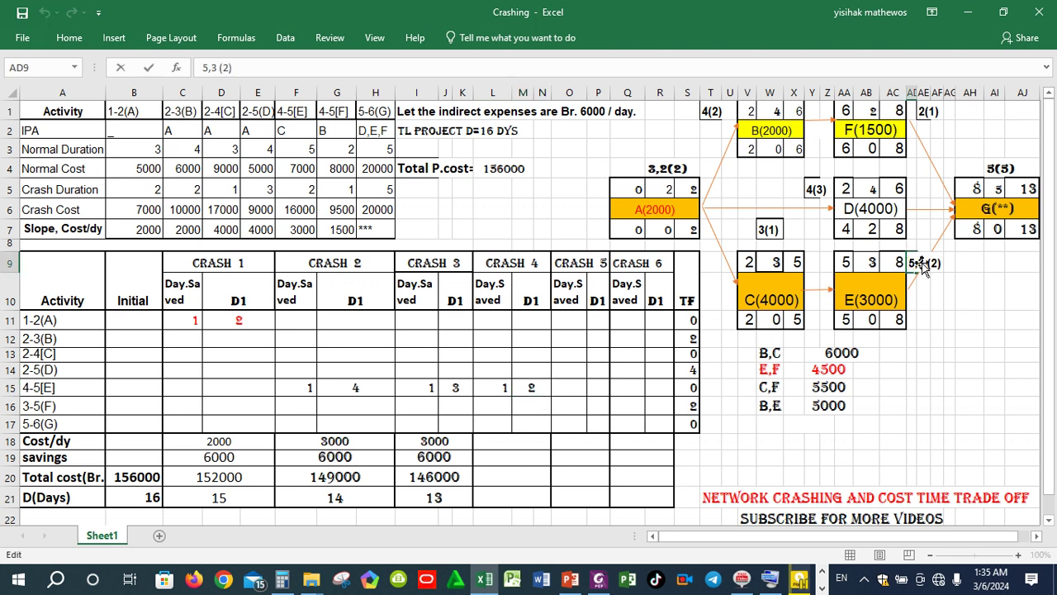
key("BackSpace")
type("2")
left_click(900, 440)
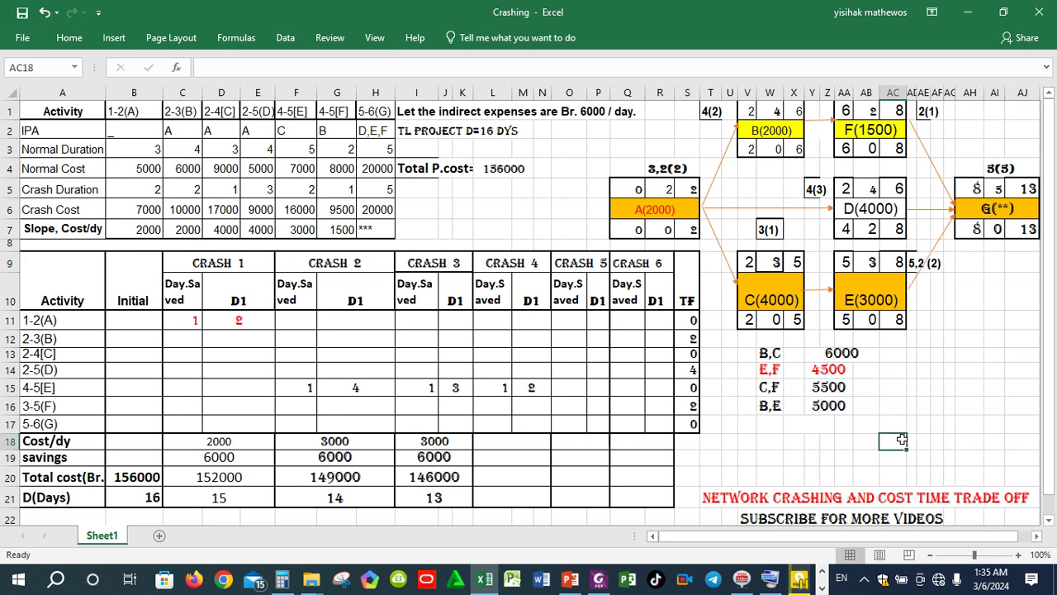
Step: Update the duration note beside node F in AE1 to read 2,1(1)
double_click(923, 113)
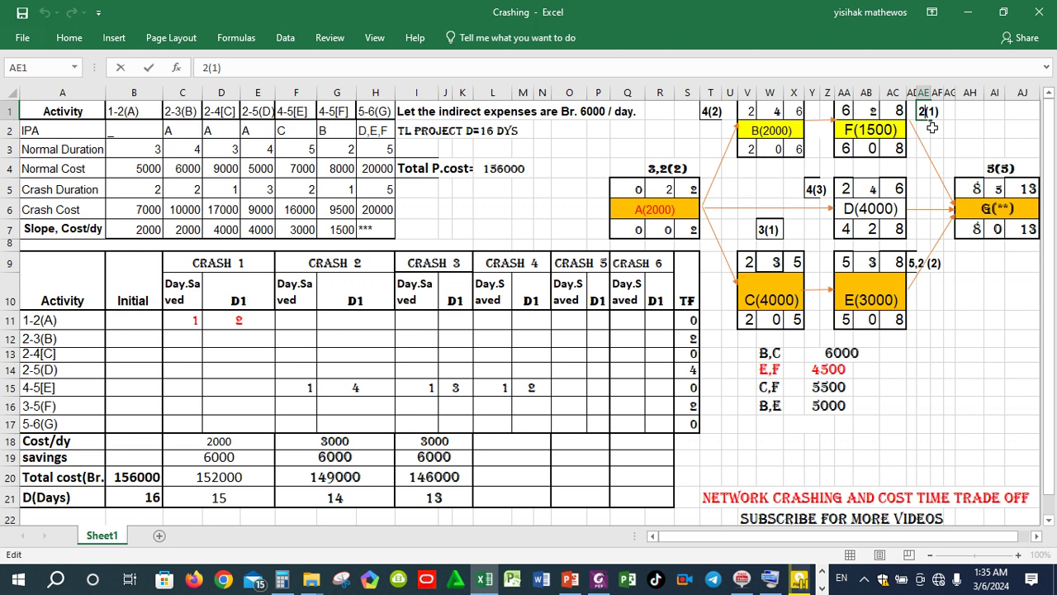
type(",")
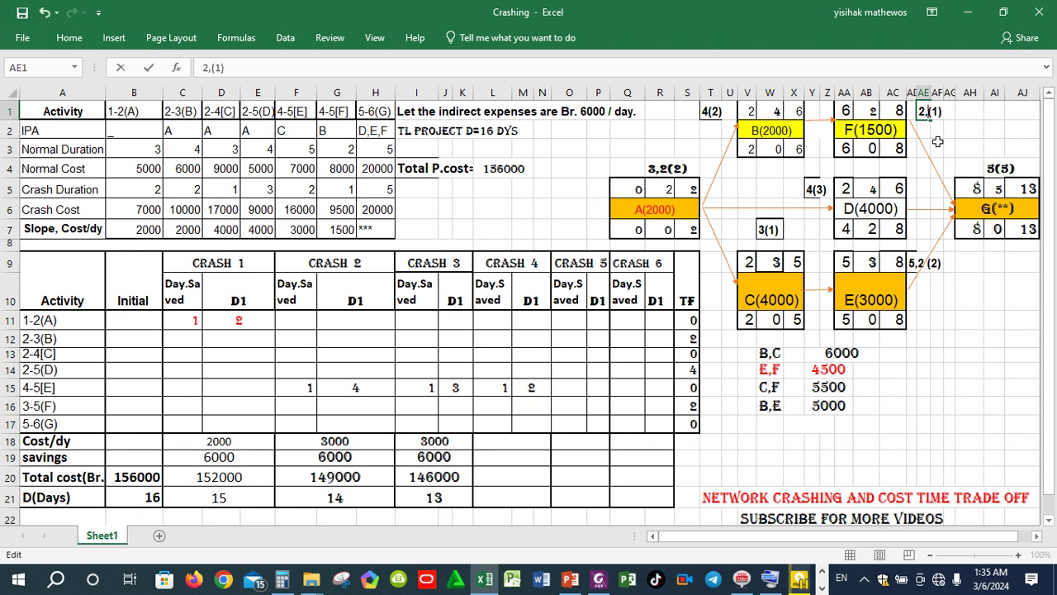
left_click(945, 133)
double_click(925, 112)
type("1")
Step: For activity 3-5(F) under Crash 4, enter 1 day saved in L16 and a duration of 1 in M16
left_click(490, 409)
type("1")
left_click(532, 407)
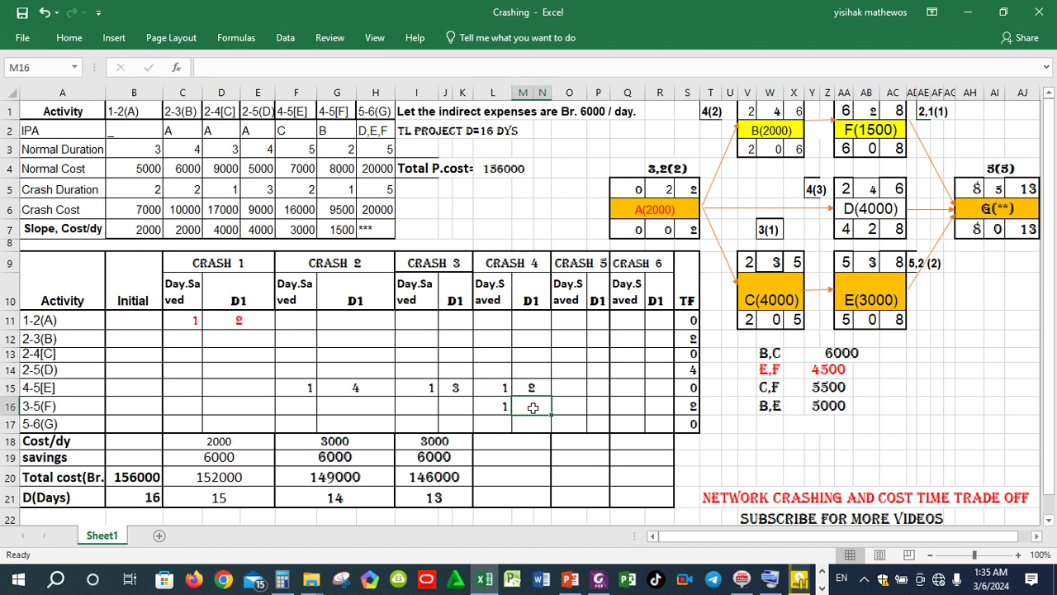
type("1")
left_click(579, 424)
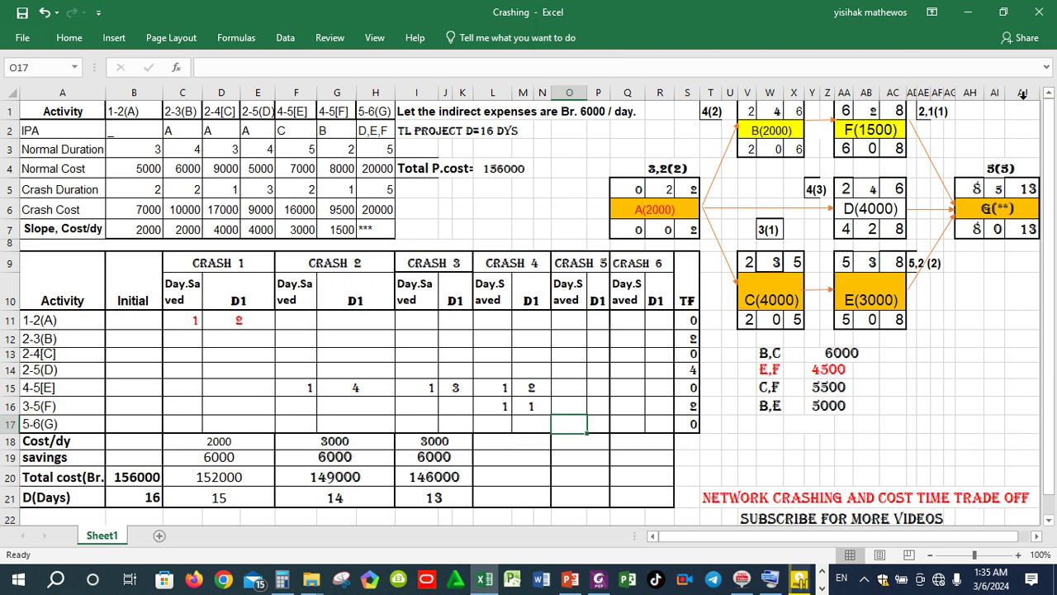
Step: In the network diagram, set node F's duration to 1 in AB1 and node E's duration to 2 in AB9
left_click(870, 112)
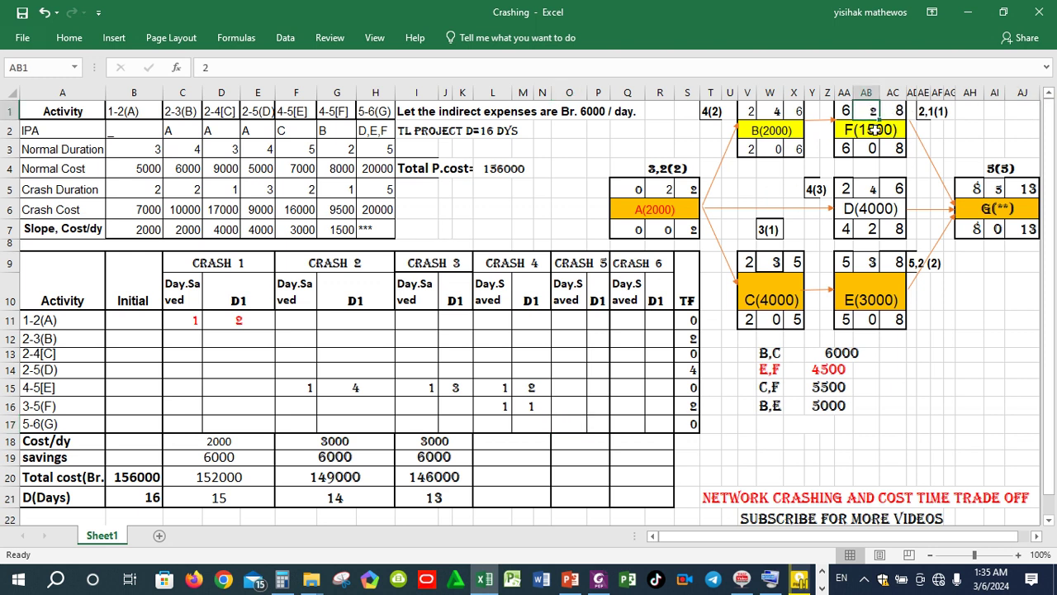
type("1")
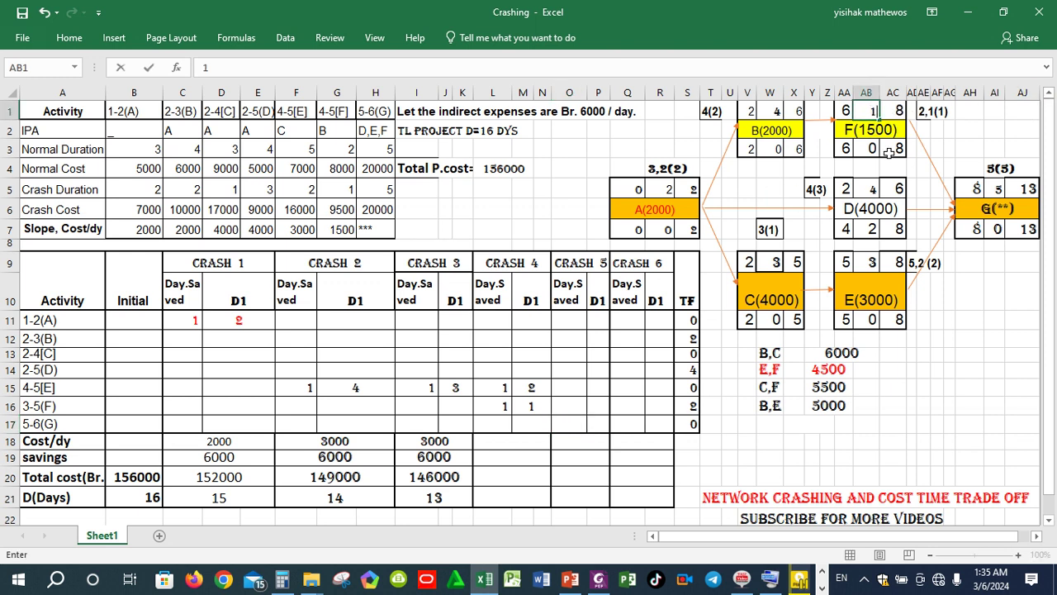
key("Return")
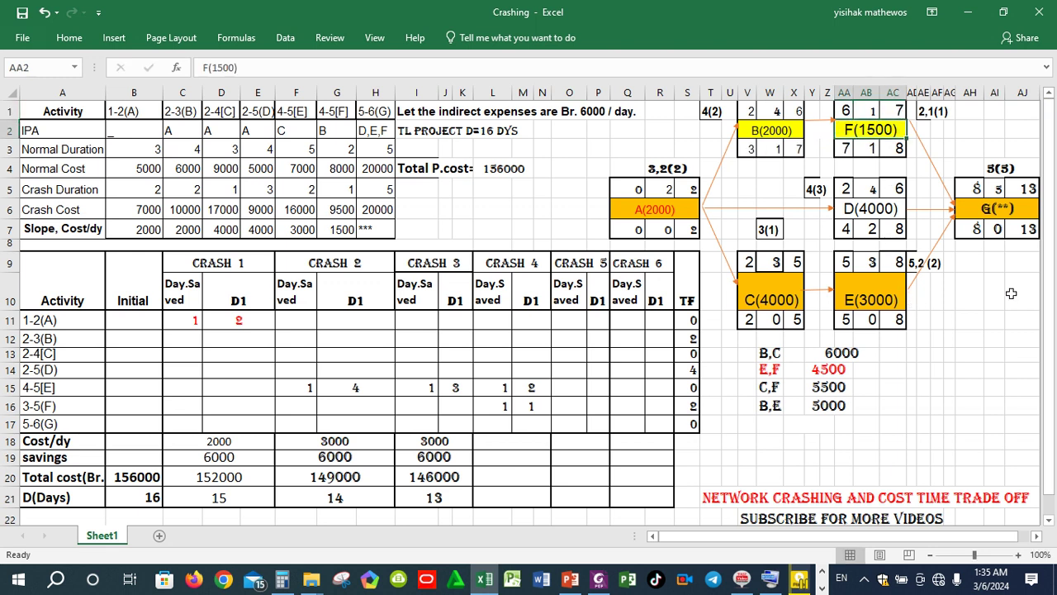
left_click(860, 264)
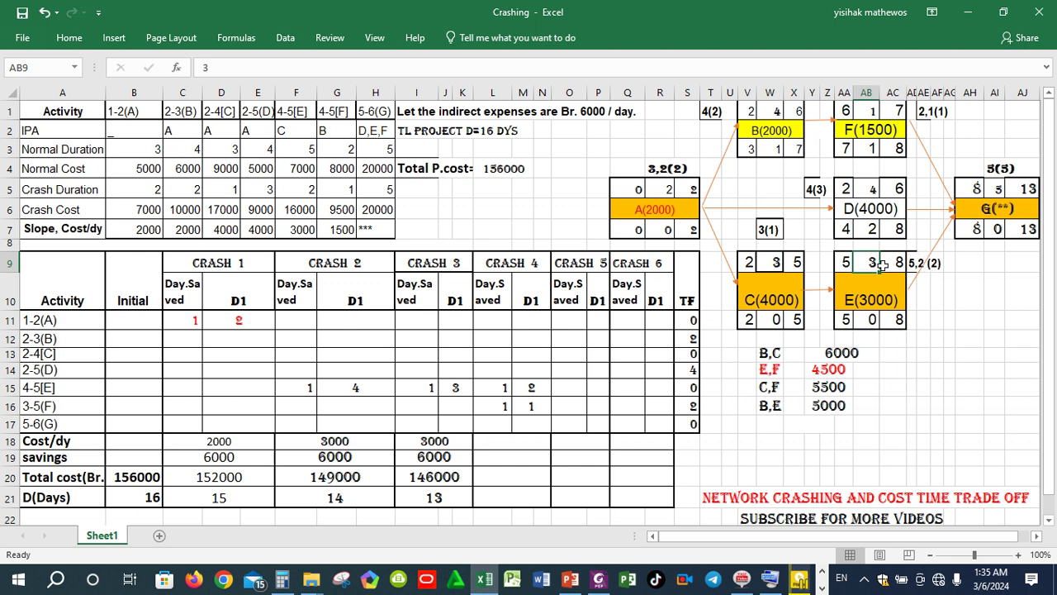
type("2")
key("Return")
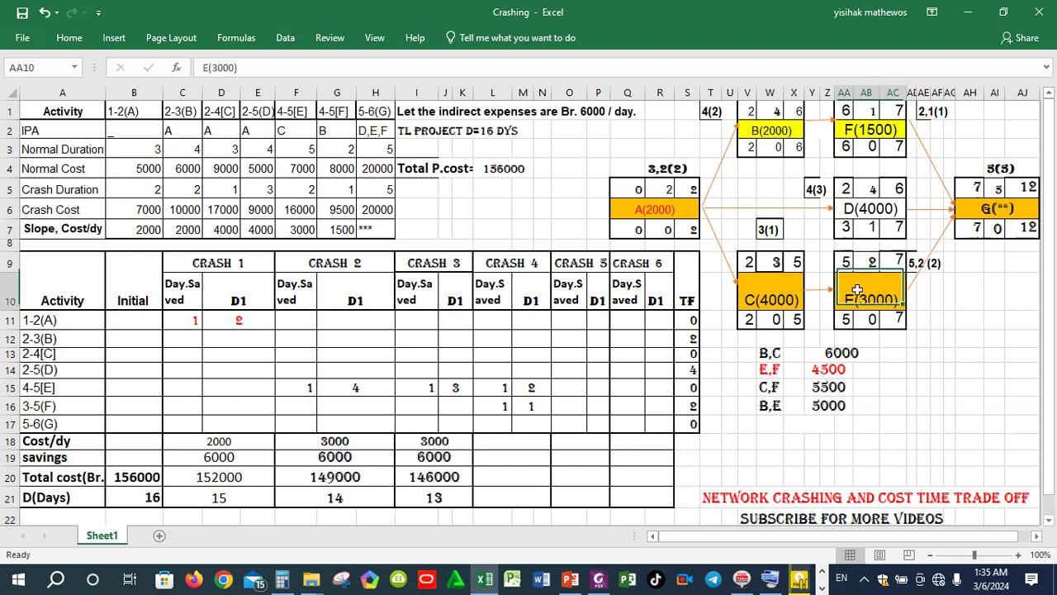
left_click(965, 336)
Step: Check node G's finish time and record 12 days as the Crash 4 project duration in L21
left_click_drag(1030, 189, 966, 229)
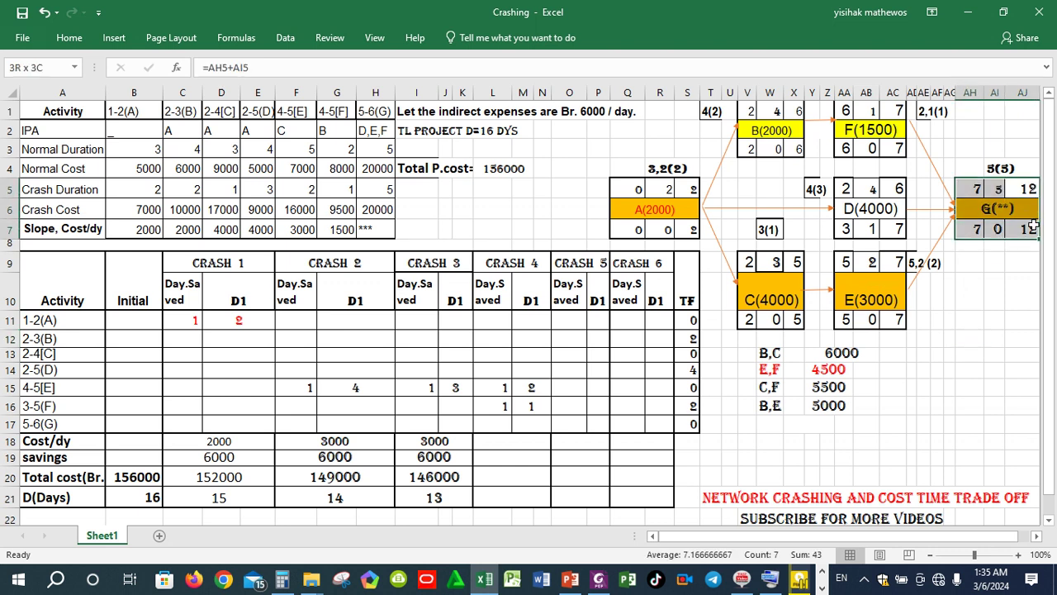
left_click(513, 492)
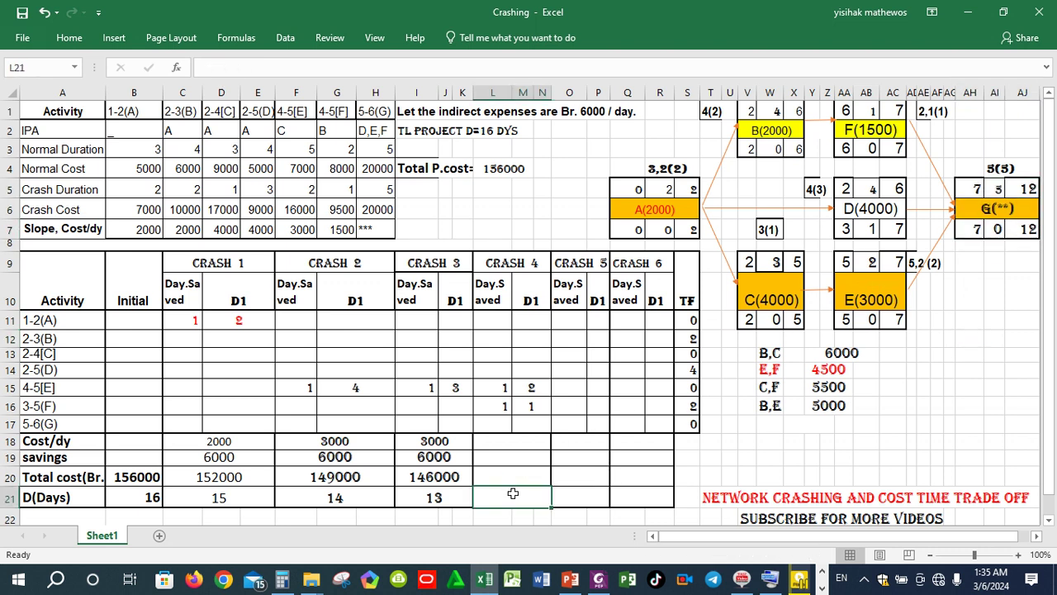
type("12")
left_click(535, 518)
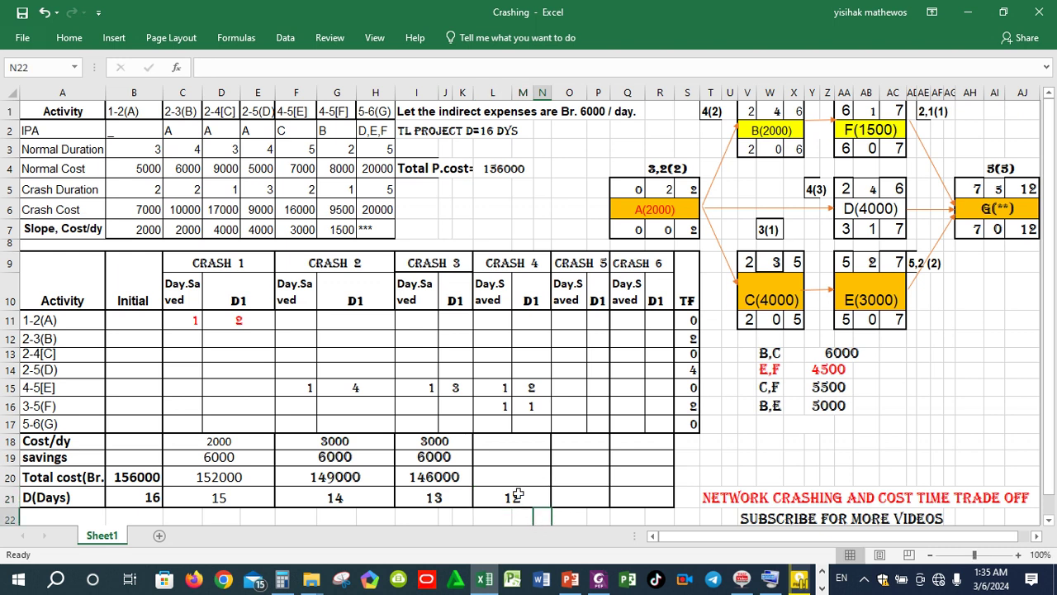
Step: Enter the Crash 4 cost per day of 4500 in L18 and savings of 6000 in L19
left_click(505, 446)
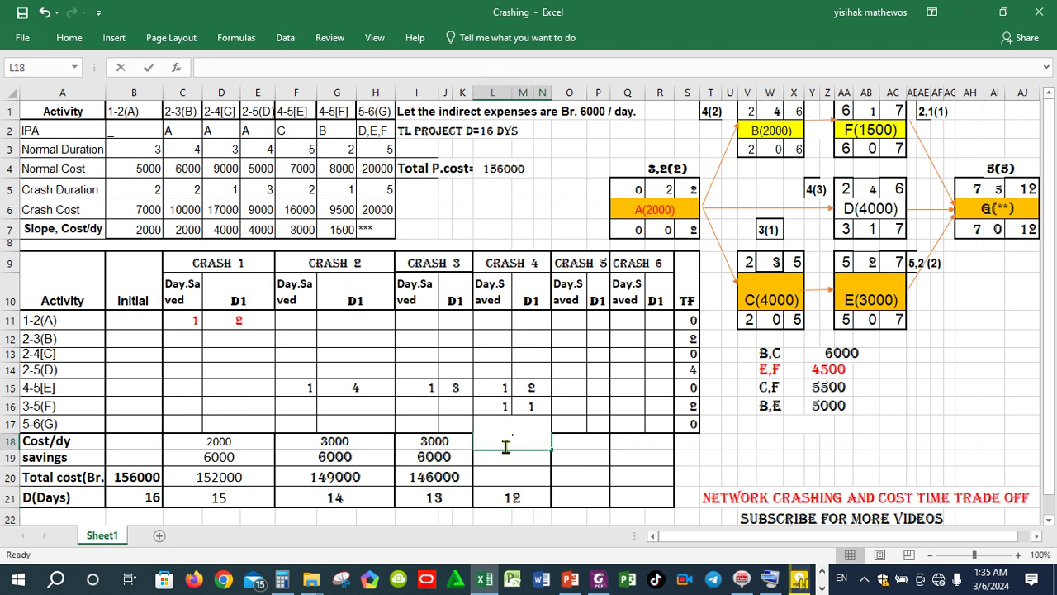
type("4500")
left_click(495, 455)
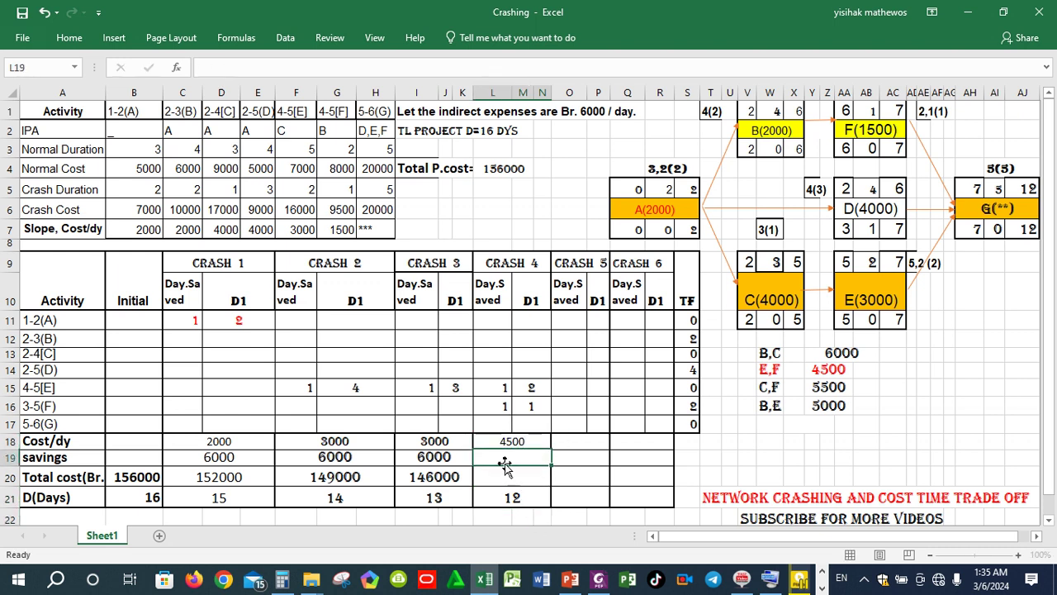
type("6000")
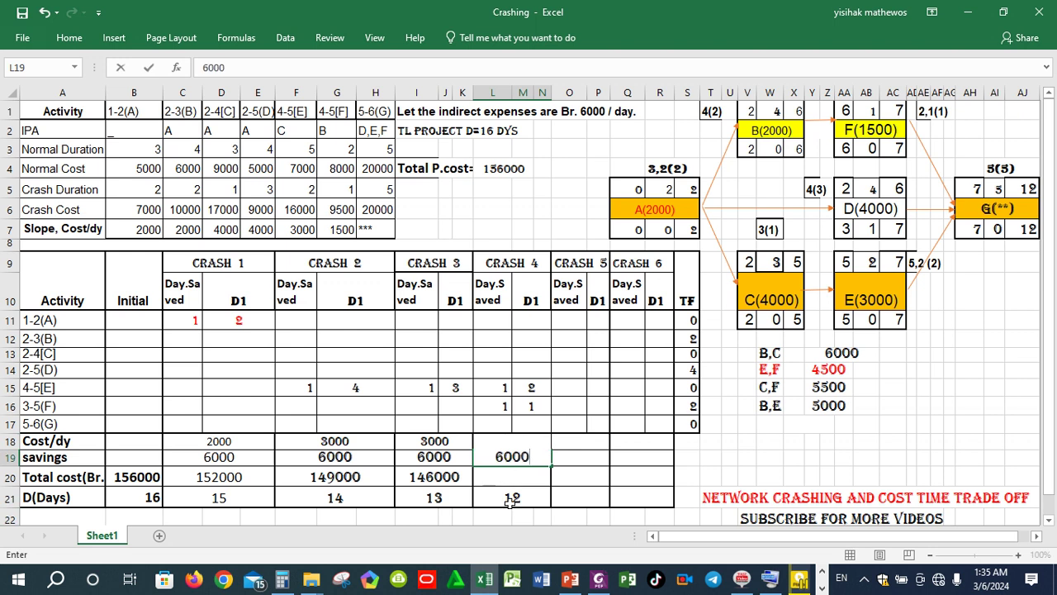
key("Return")
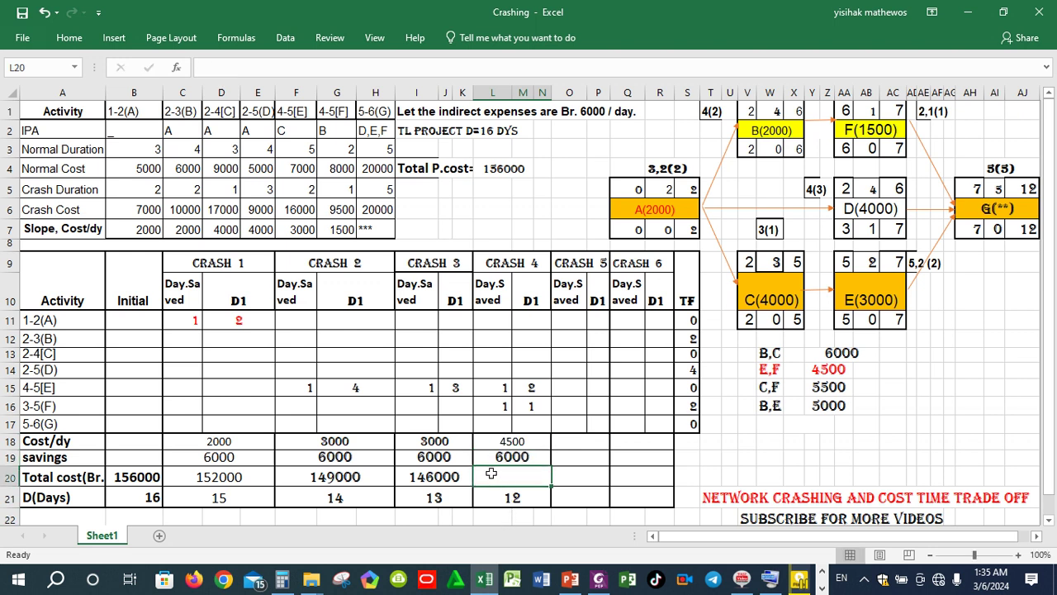
Step: Calculate the Crash 4 total cost in L20 with the formula =I20+L18-L19
type("=")
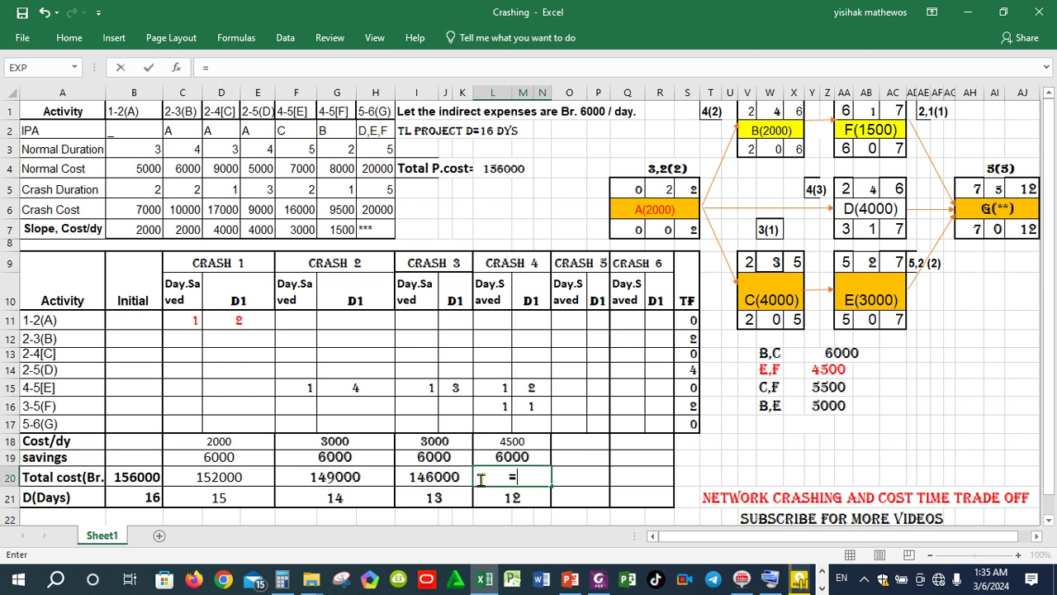
left_click(437, 478)
type("+")
left_click(477, 442)
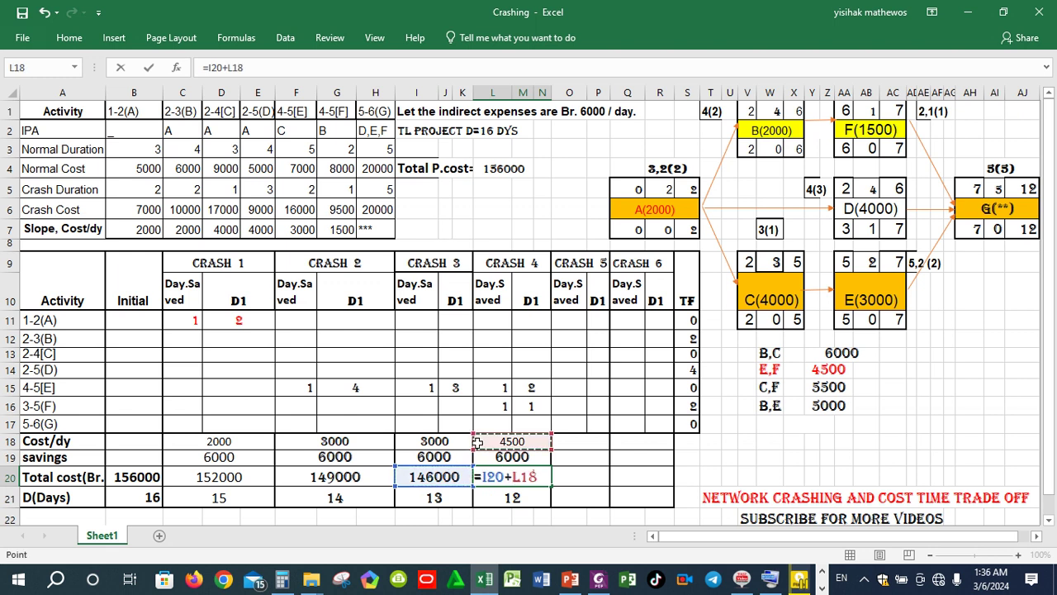
type("-")
left_click(512, 458)
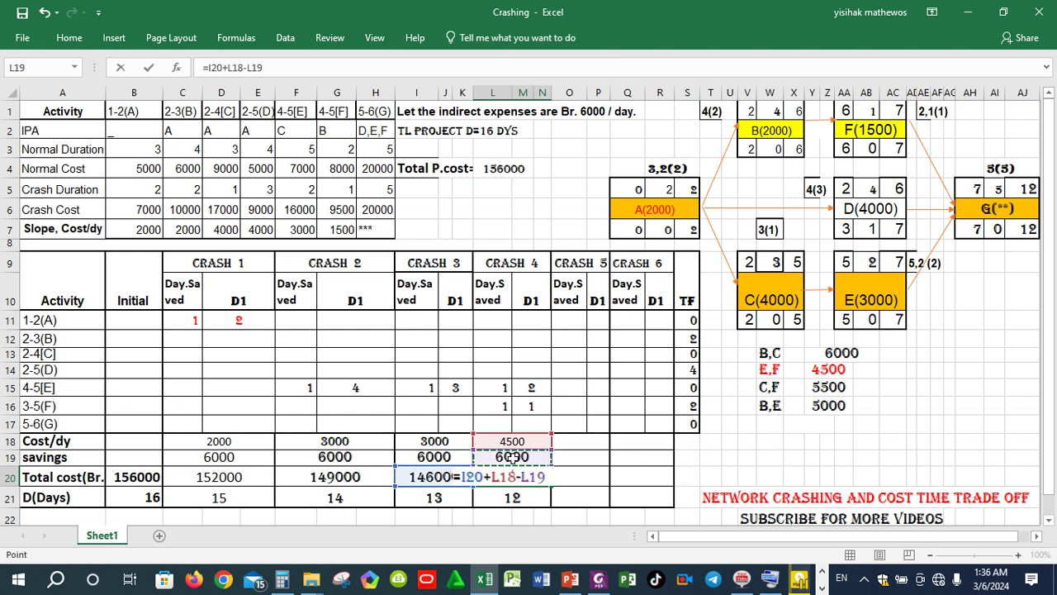
key("Return")
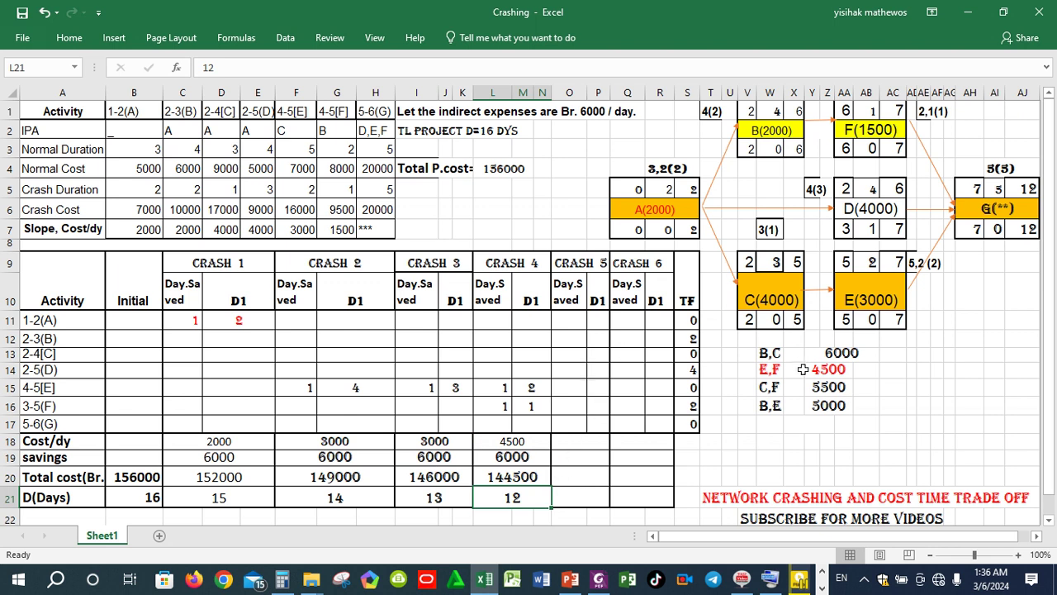
Step: Examine the duration and crash-limit notes of A, B, C, E and F and the remaining combination costs for further crashing options
left_click(896, 405)
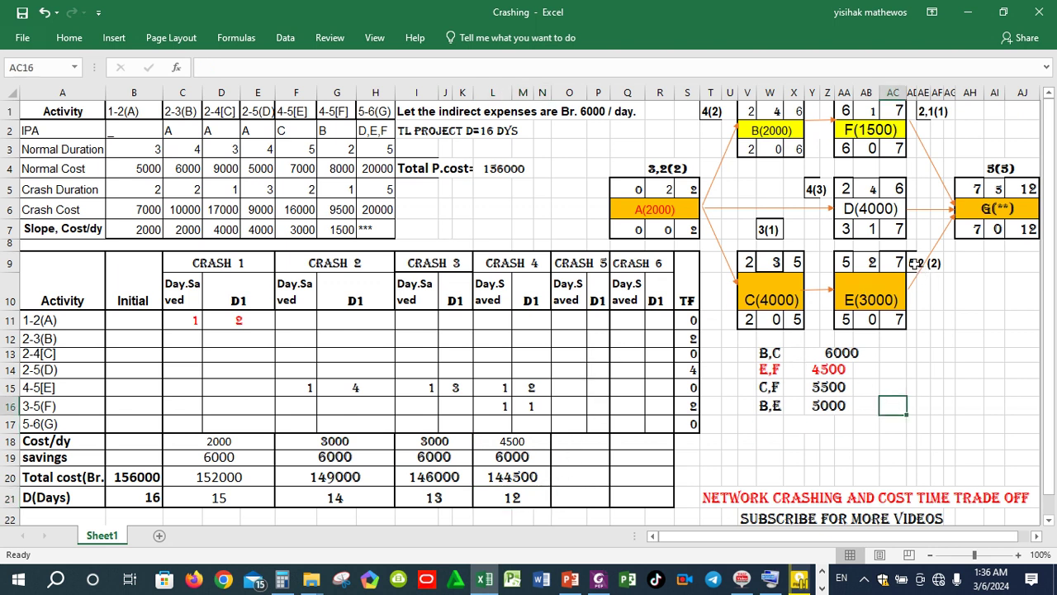
left_click(928, 268)
left_click(928, 111)
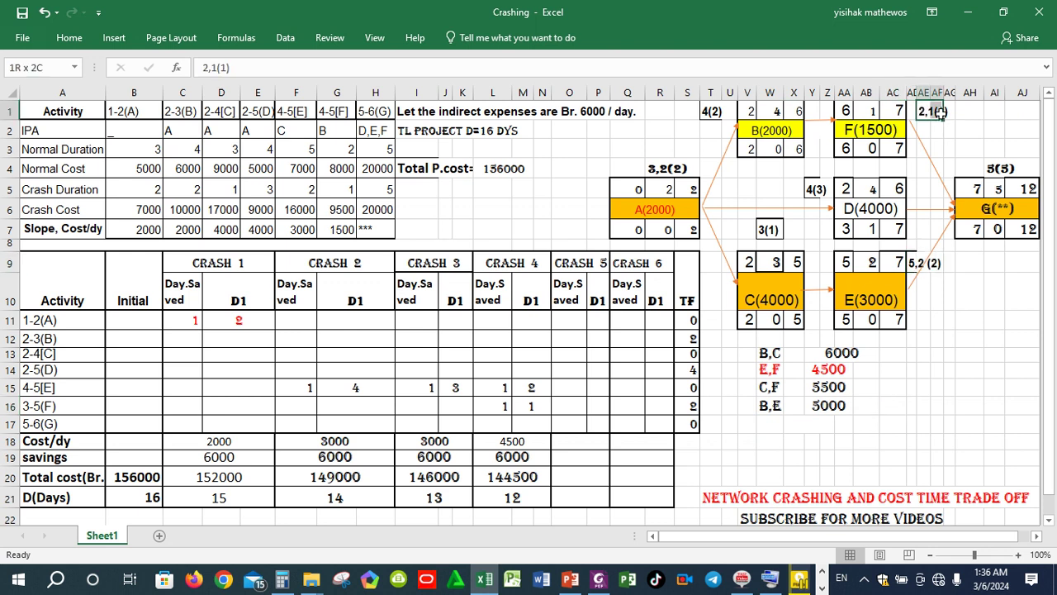
left_click(648, 168)
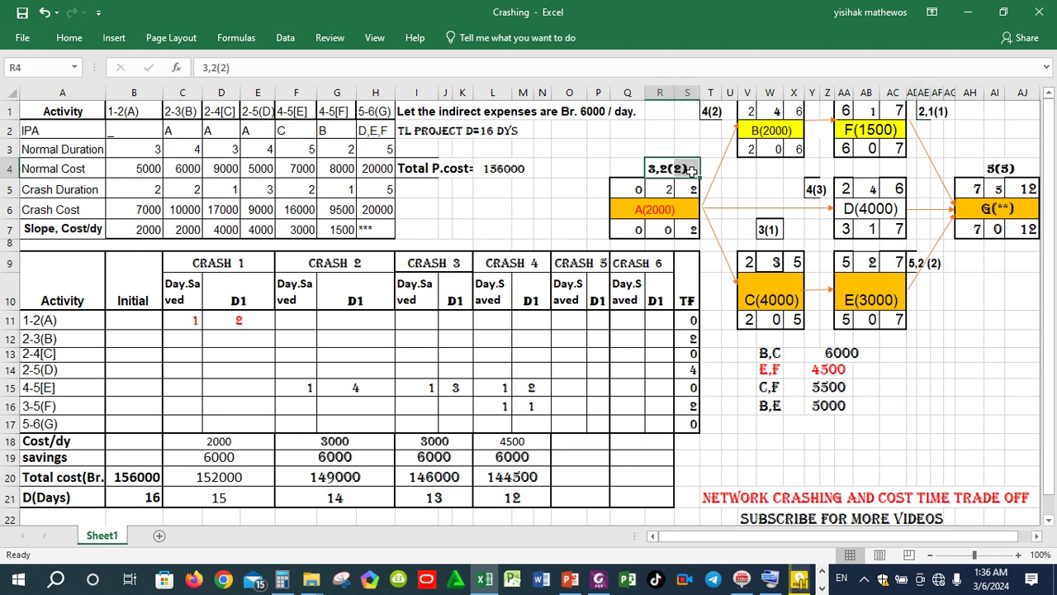
left_click(712, 112)
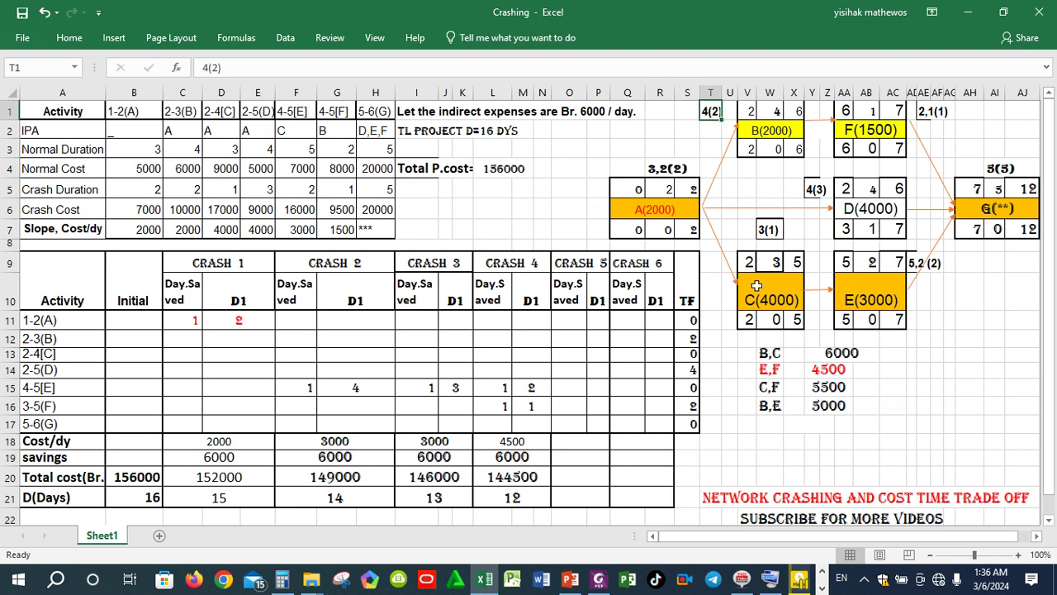
left_click(762, 238)
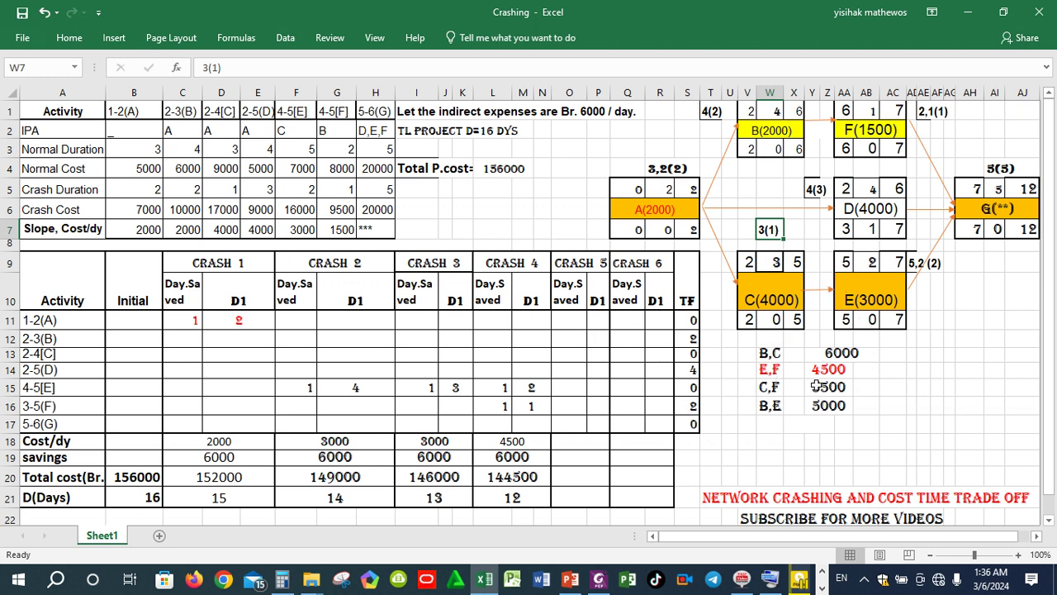
left_click_drag(766, 354, 834, 355)
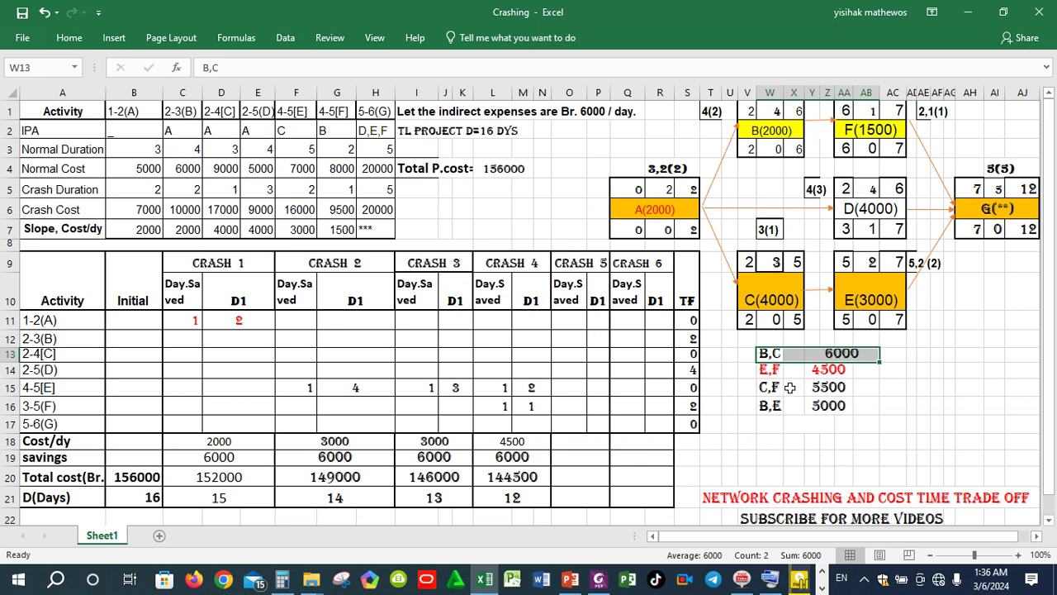
left_click_drag(770, 387, 851, 406)
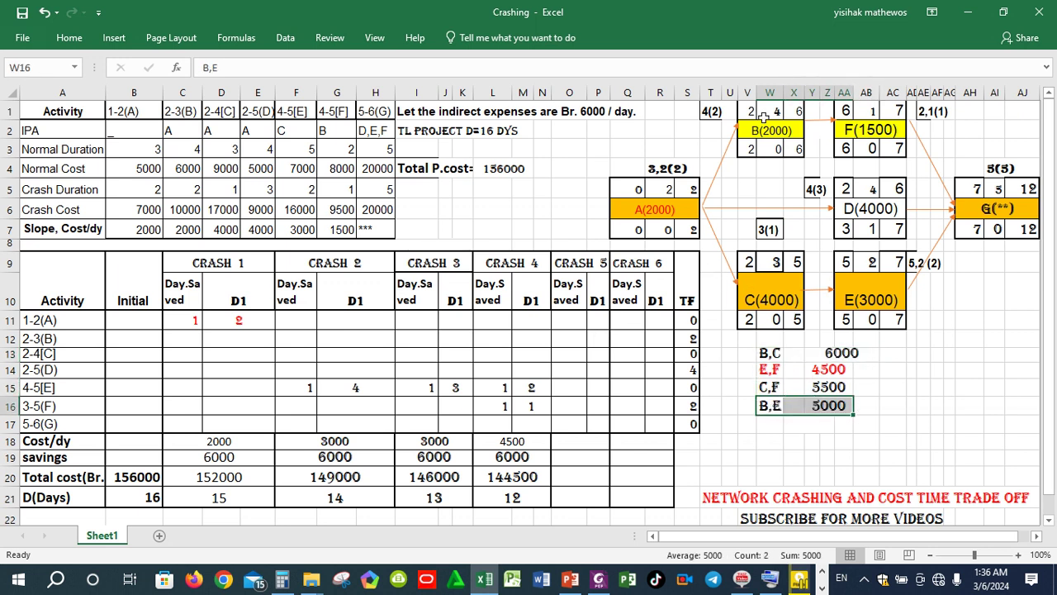
left_click(924, 263)
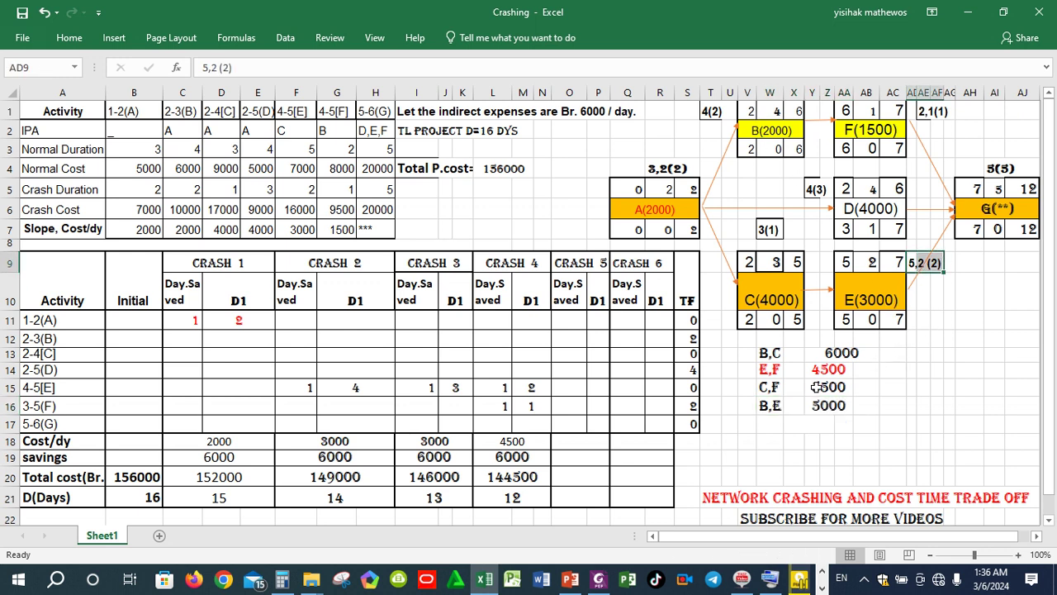
Step: Examine the C,F combination cost, the crash-limit notes of B and C, and the finish times of F, E and G
left_click_drag(770, 387, 824, 388)
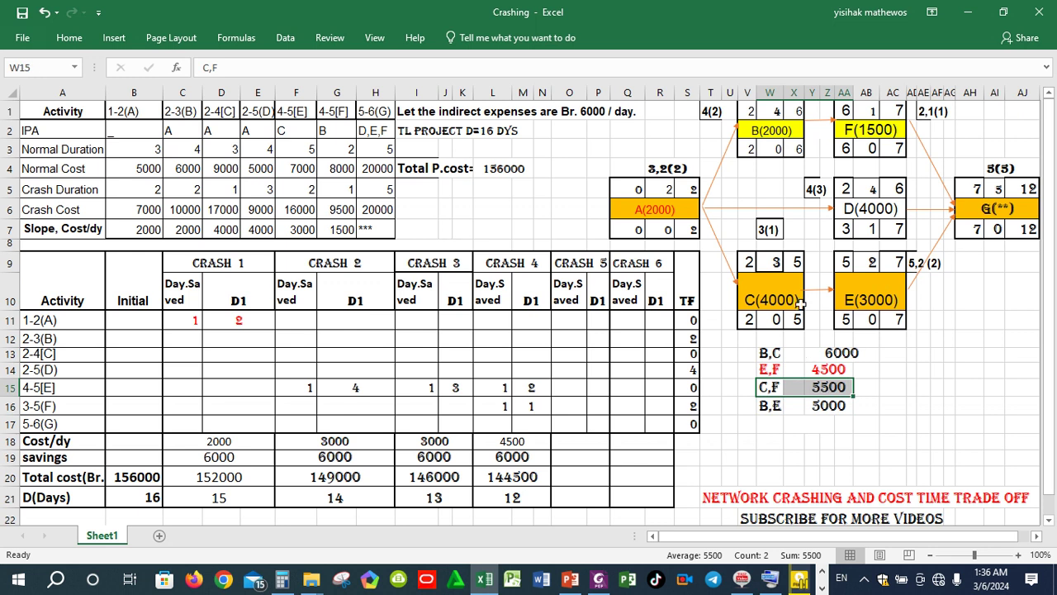
left_click(712, 114)
left_click(770, 227)
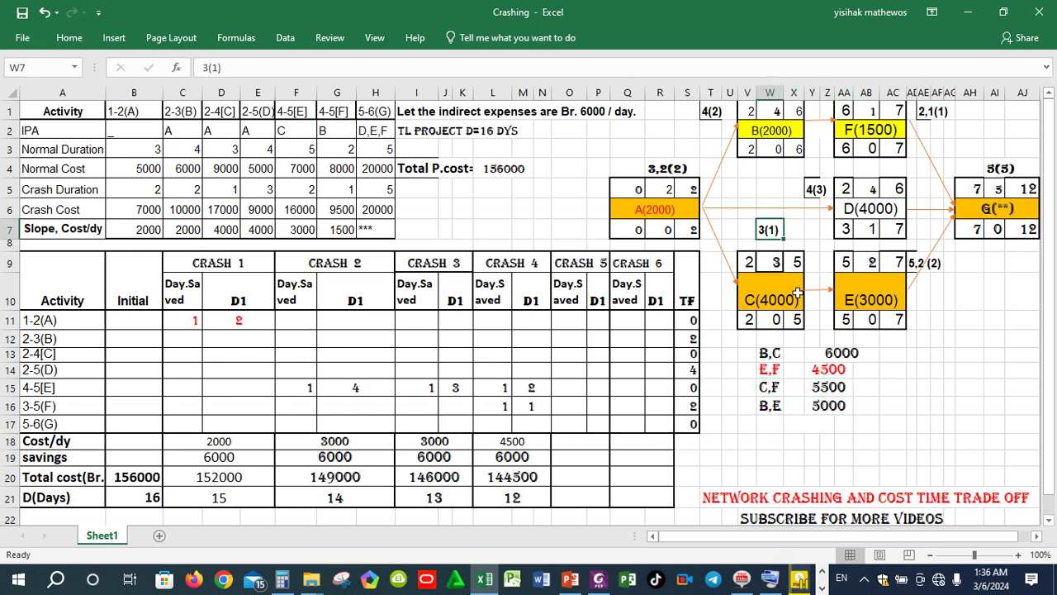
left_click(896, 116)
left_click(999, 188)
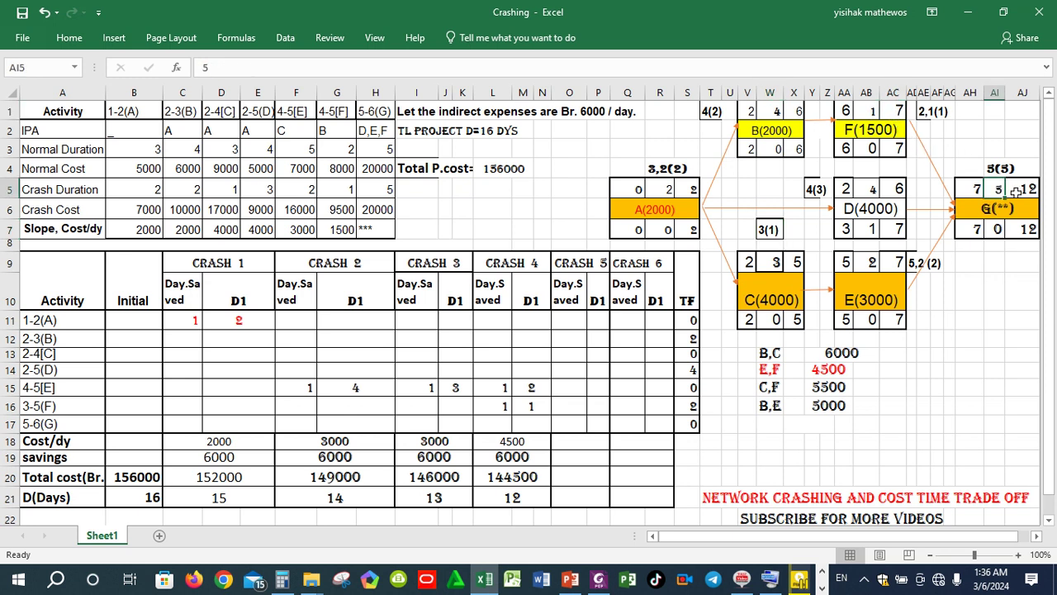
left_click(1022, 190)
left_click(898, 262)
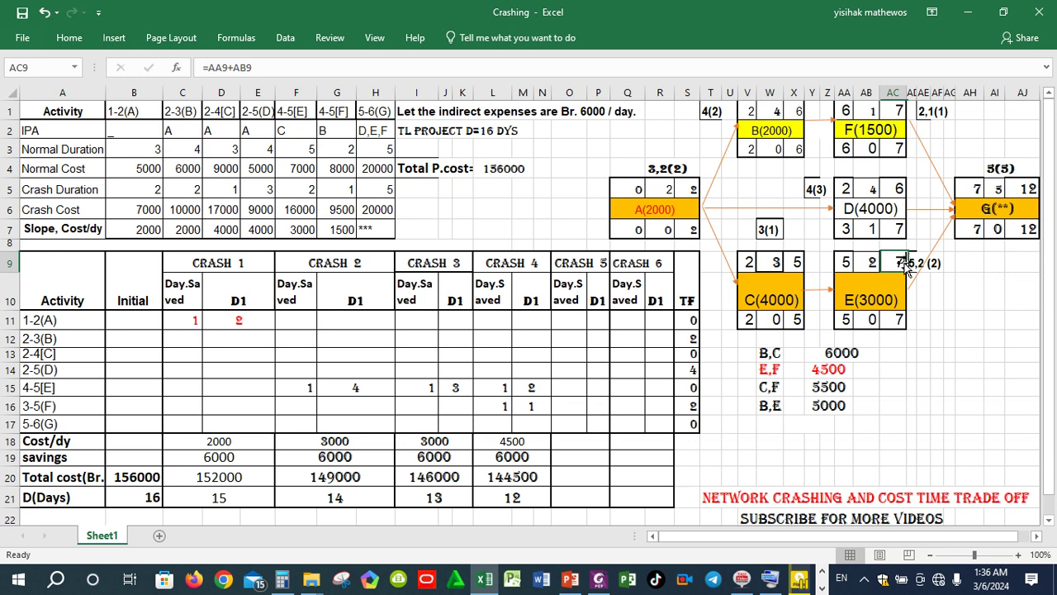
left_click(999, 191)
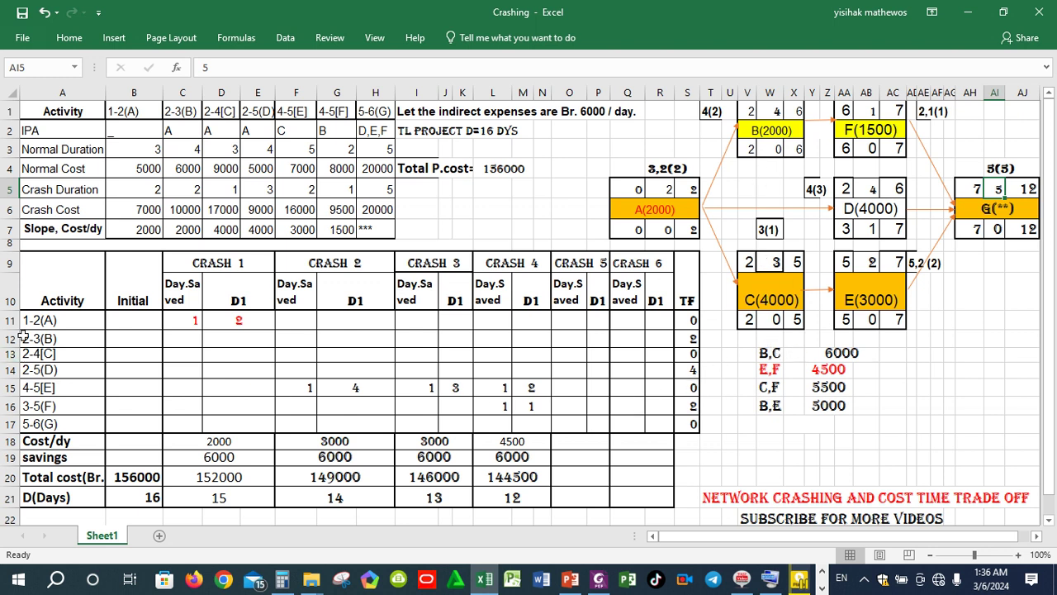
Step: Record one day saved under Crash 5 for activities C and B, with D1 values of 2 for C and 3 for B
left_click(562, 353)
type("1")
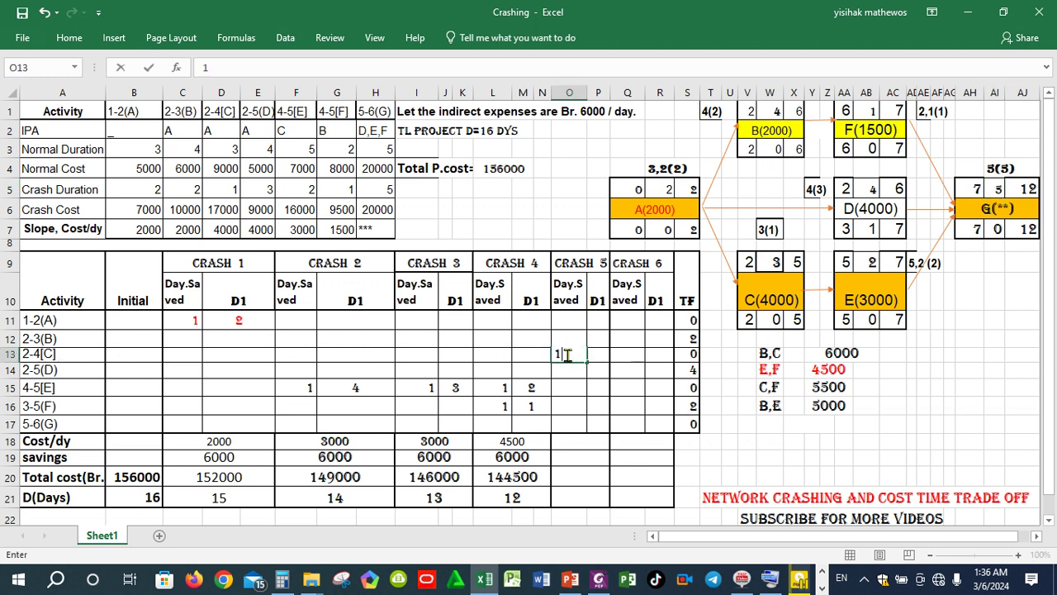
left_click(596, 356)
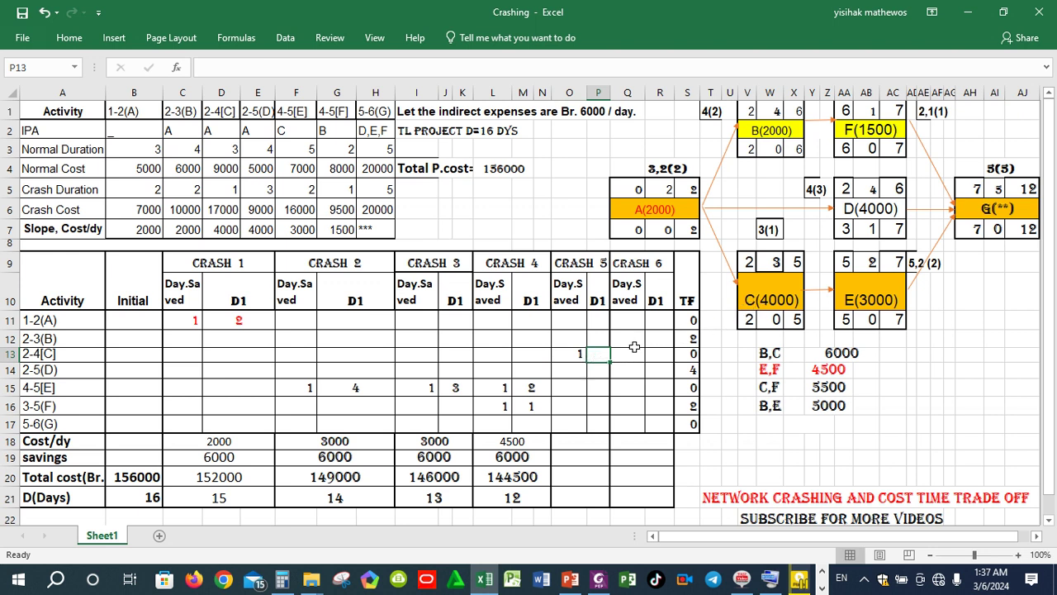
type("2")
key("Return")
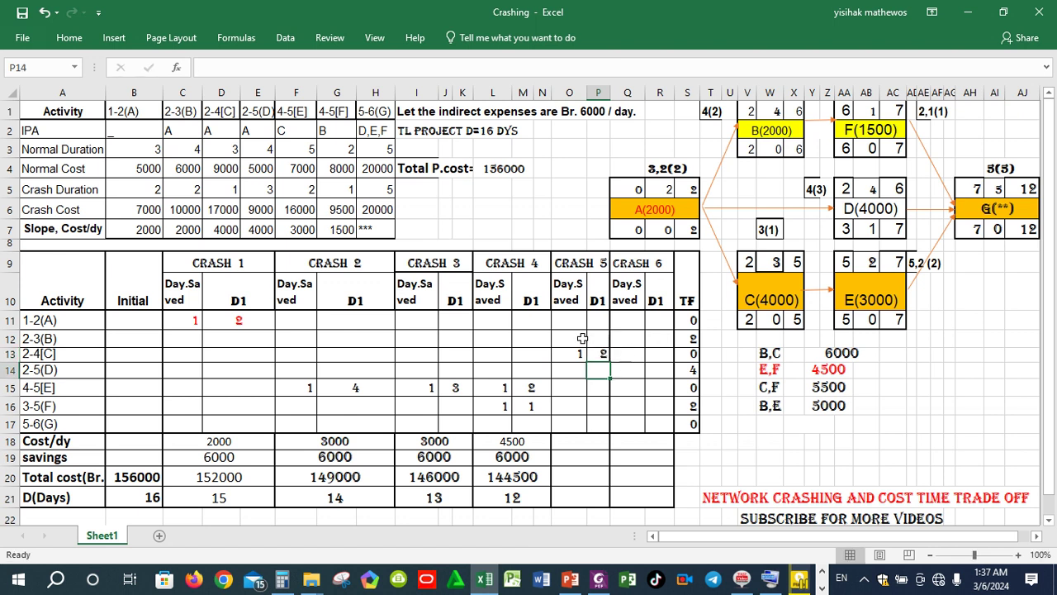
left_click(572, 339)
type("1")
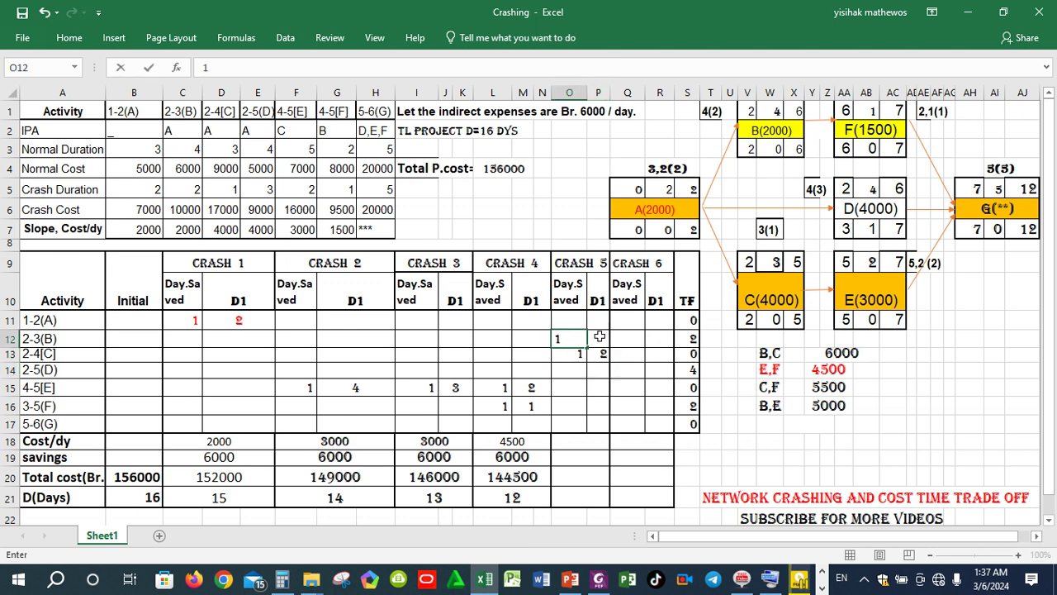
left_click(598, 338)
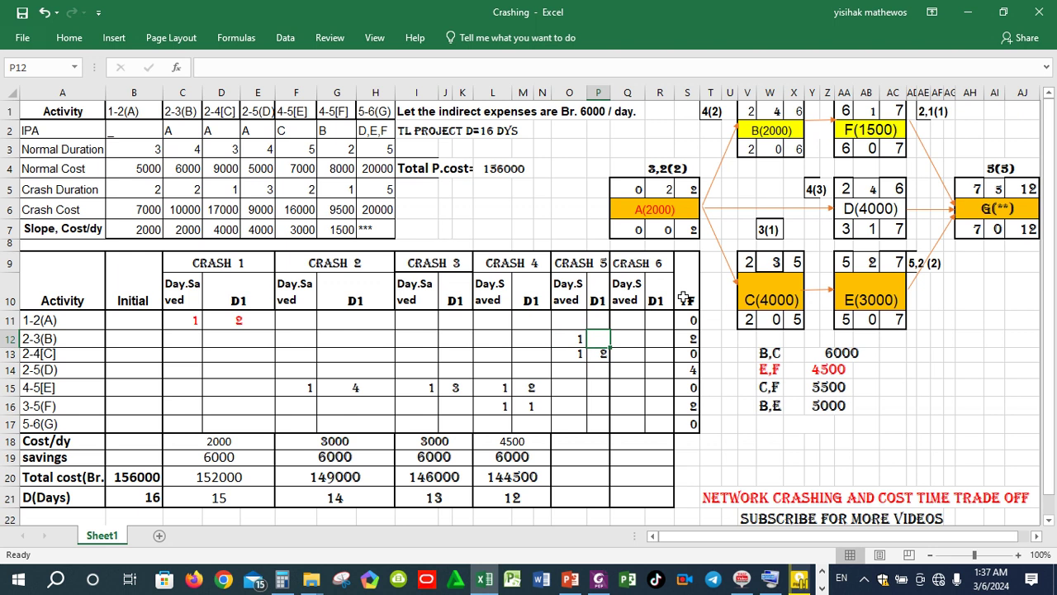
type("3")
Step: Update the crash-limit notes beside the network nodes to 4,3(2) for B and 3,2(1) for C
double_click(706, 114)
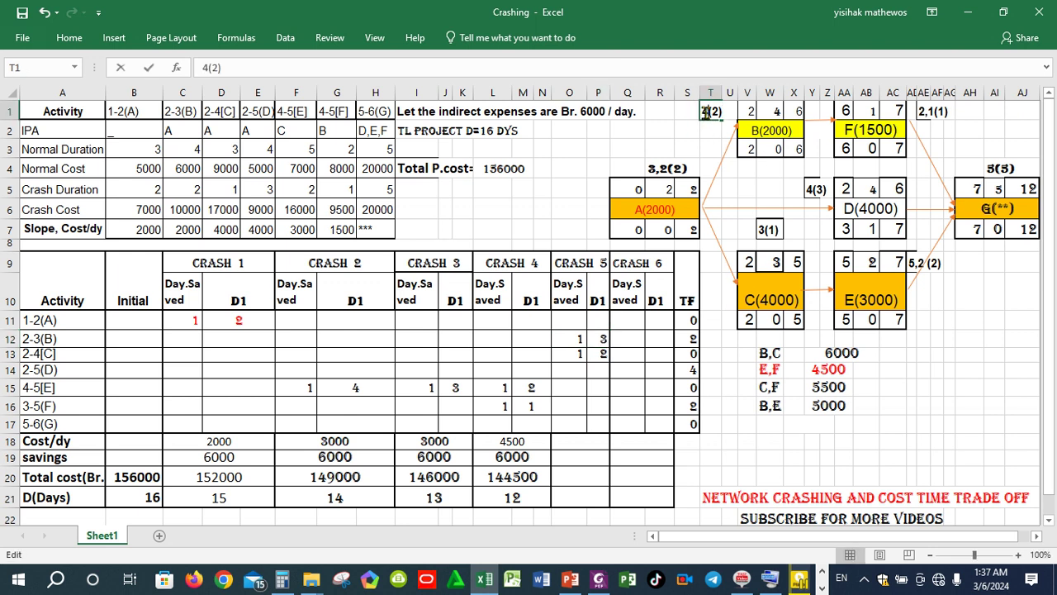
type(",")
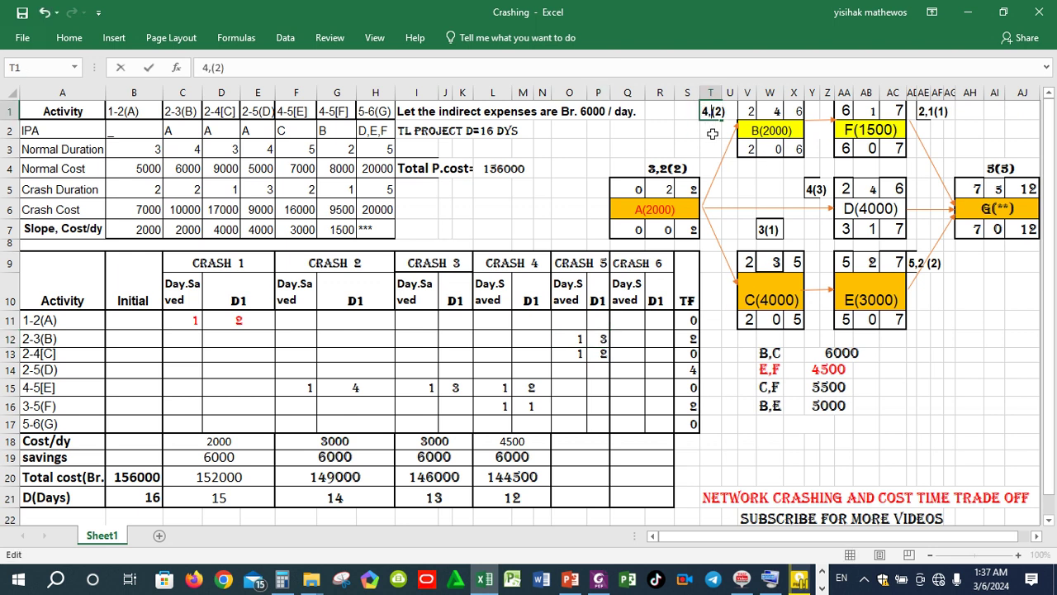
type("3")
double_click(761, 229)
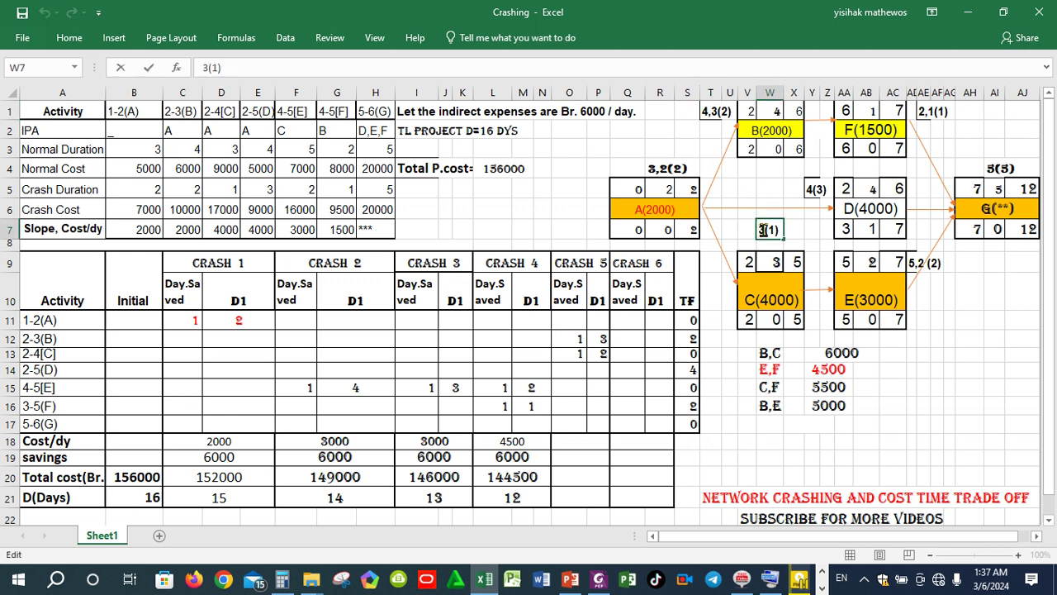
type(",2")
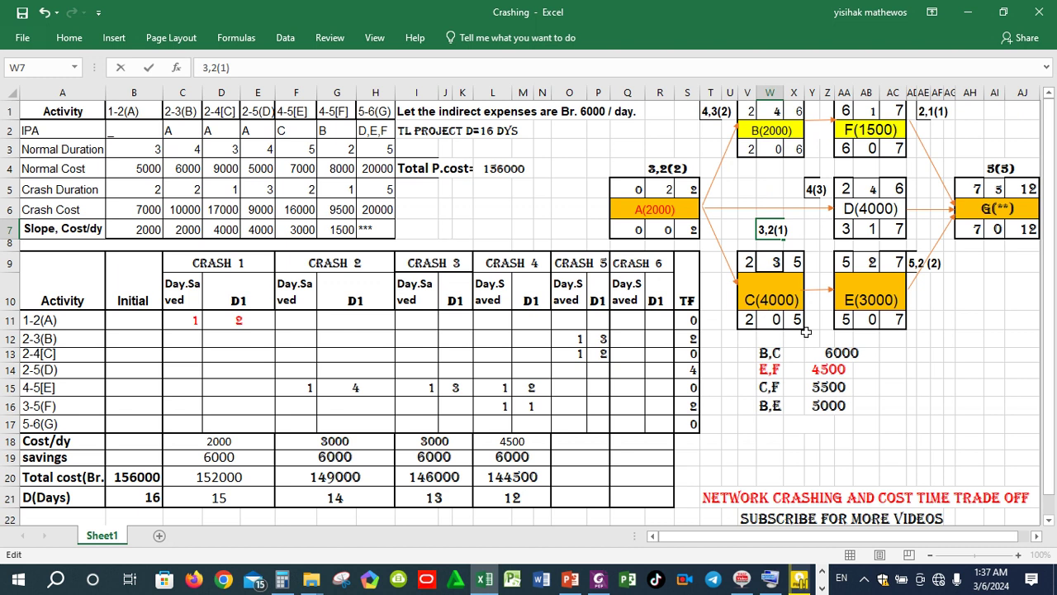
left_click(923, 384)
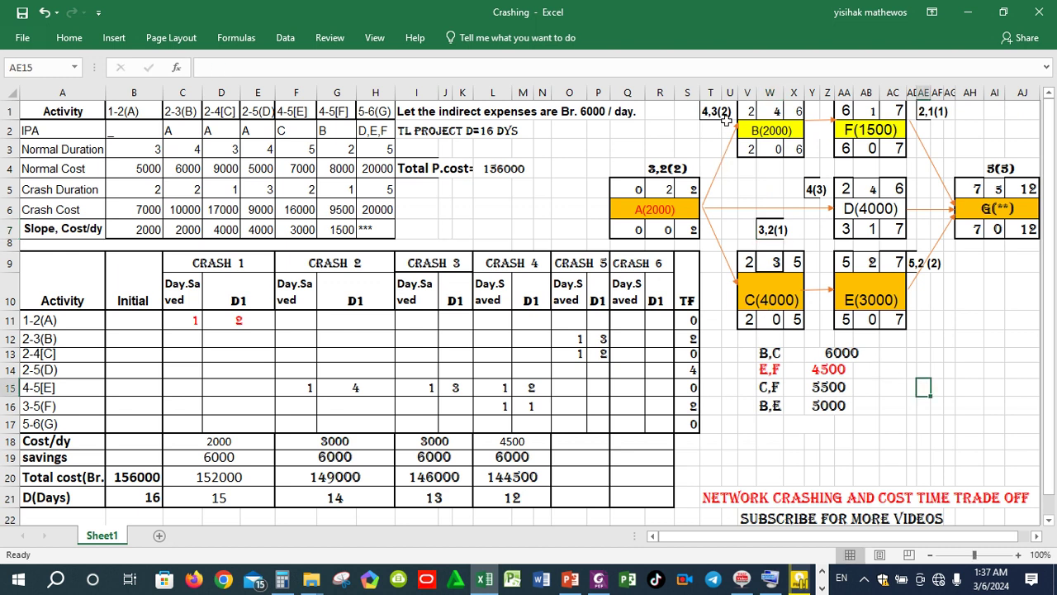
Step: Set the network durations of node B to 3 and node C to 2
left_click(770, 113)
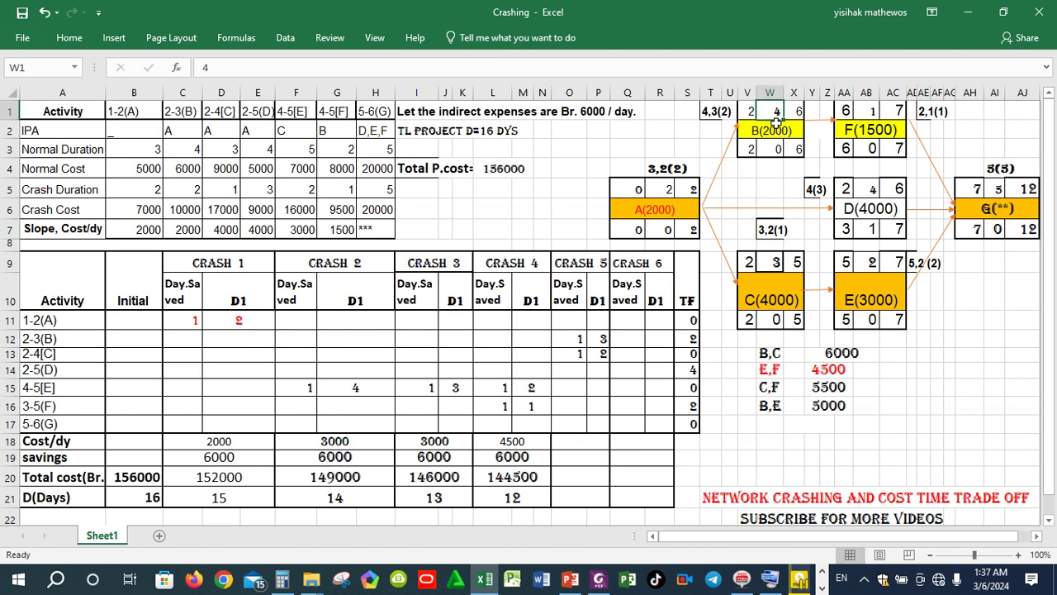
type("3")
key("Return")
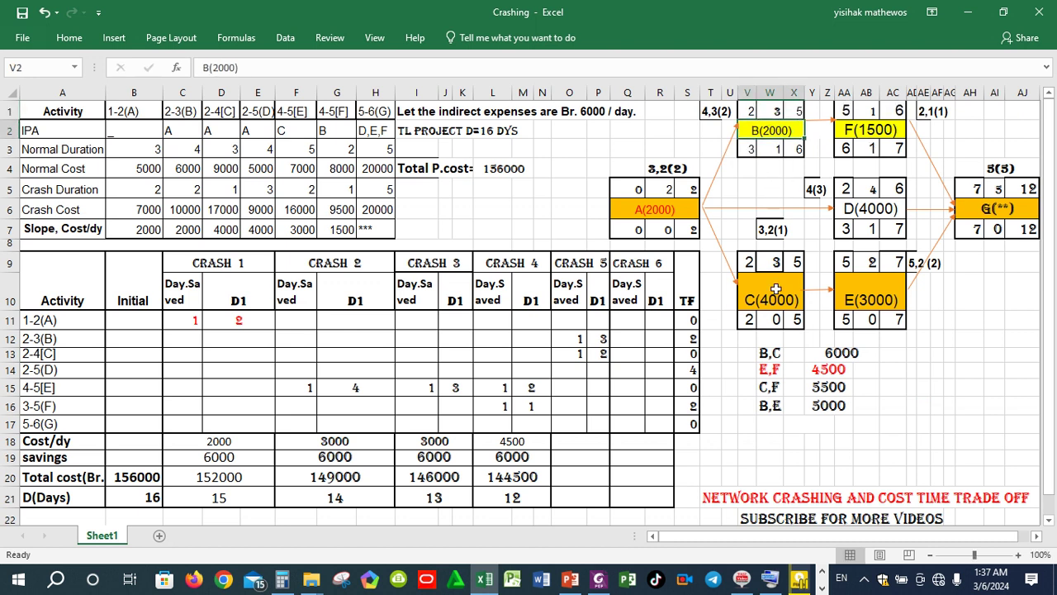
left_click(767, 262)
type("2")
key("Return")
Step: Check node G's finish times and record 11 days as the Crash 5 project duration in O21
left_click(1027, 189)
left_click(1025, 226)
left_click(582, 496)
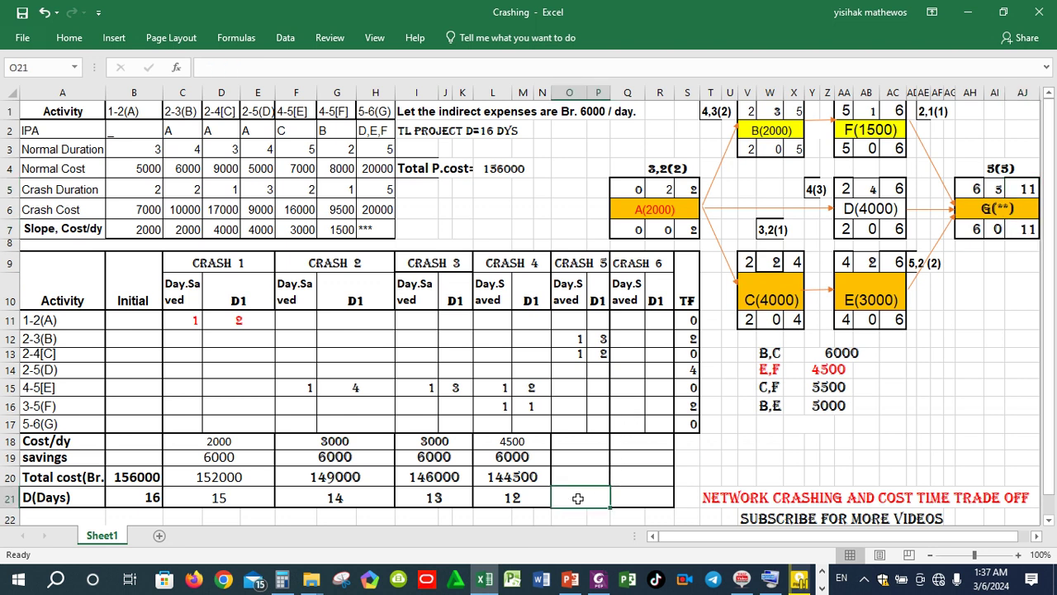
type("11")
Step: Check the cost slopes of B and C, and enter the Crash 5 cost per day of 6000 in O18 and savings of 6000 in O19
left_click(573, 441)
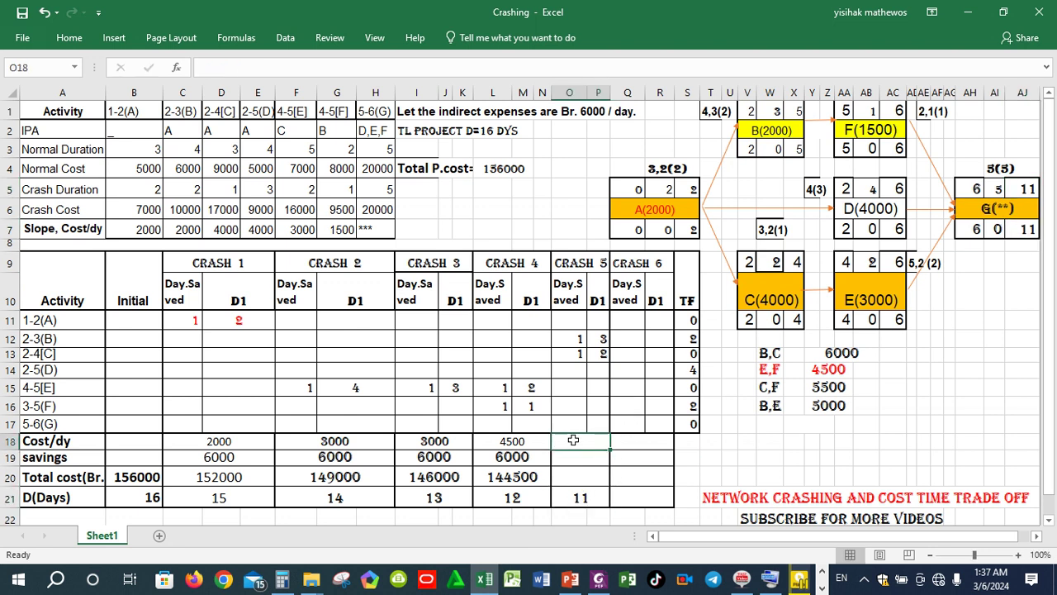
left_click(774, 126)
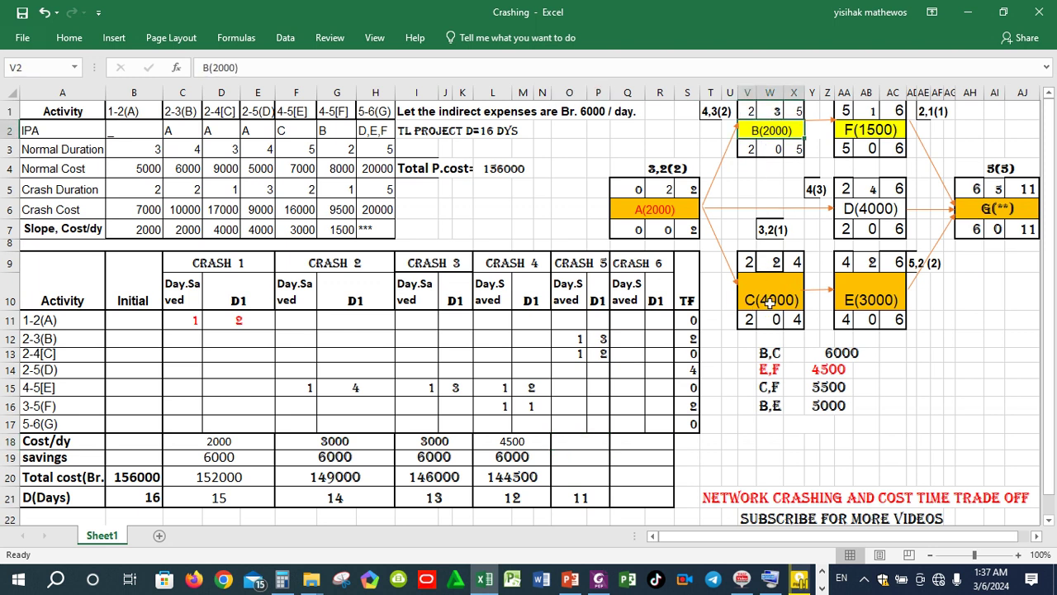
left_click(772, 302)
left_click(753, 127)
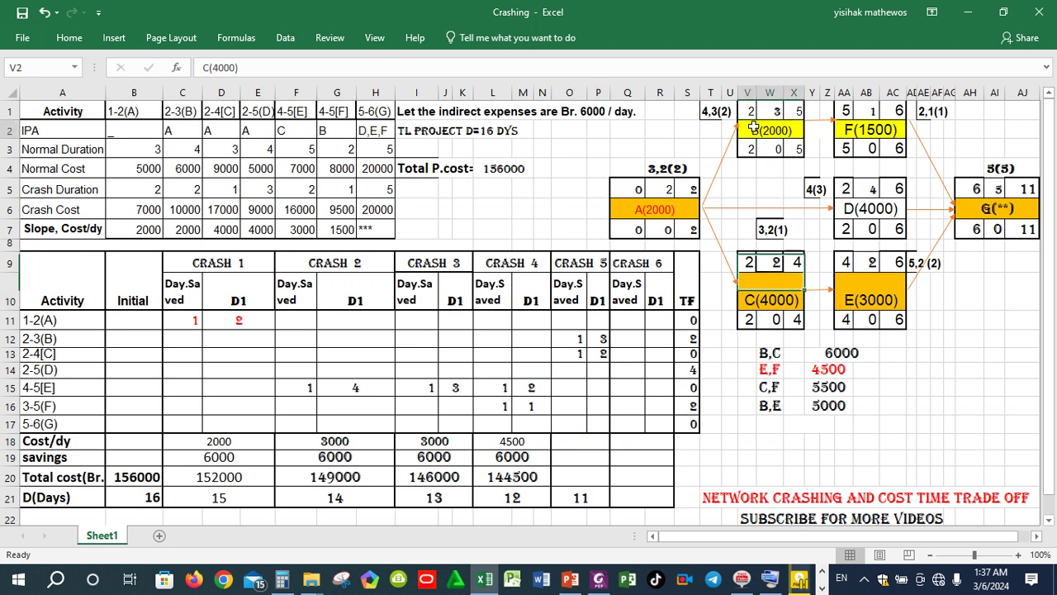
left_click(770, 297)
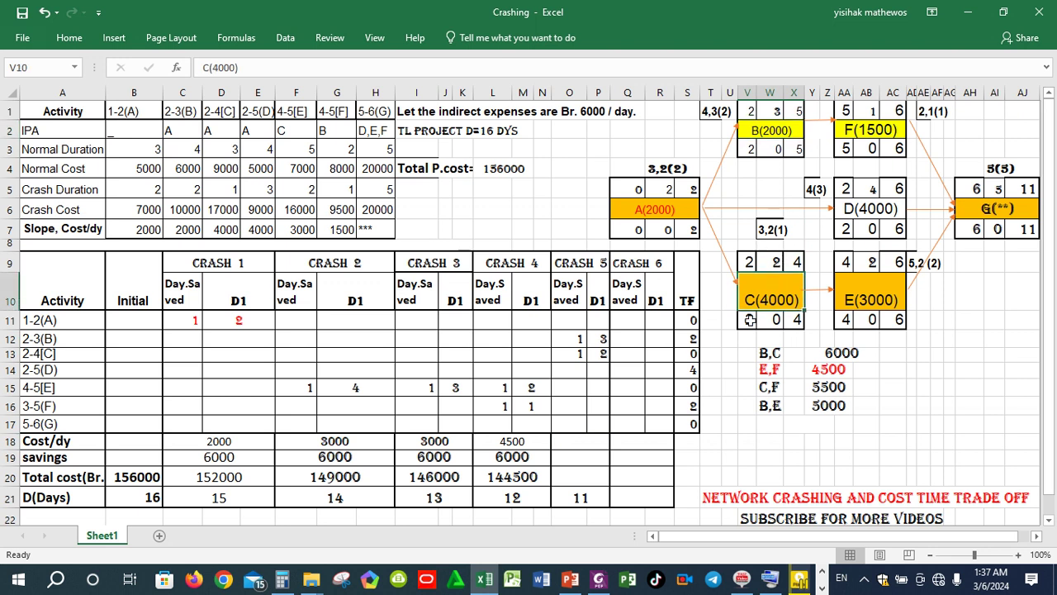
left_click(569, 443)
type("6000")
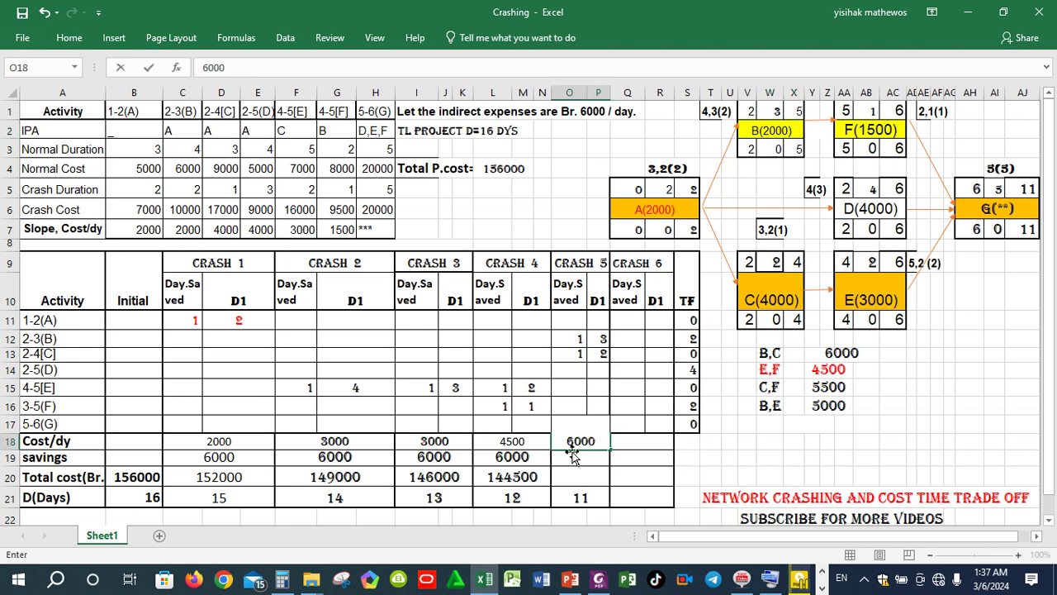
key("Return")
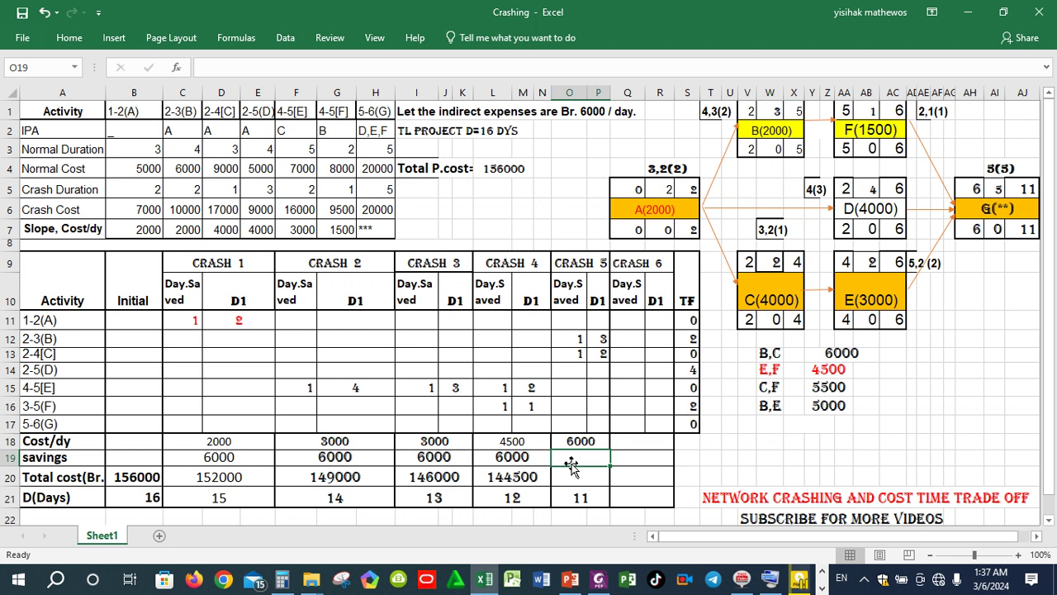
type("6000")
key("Return")
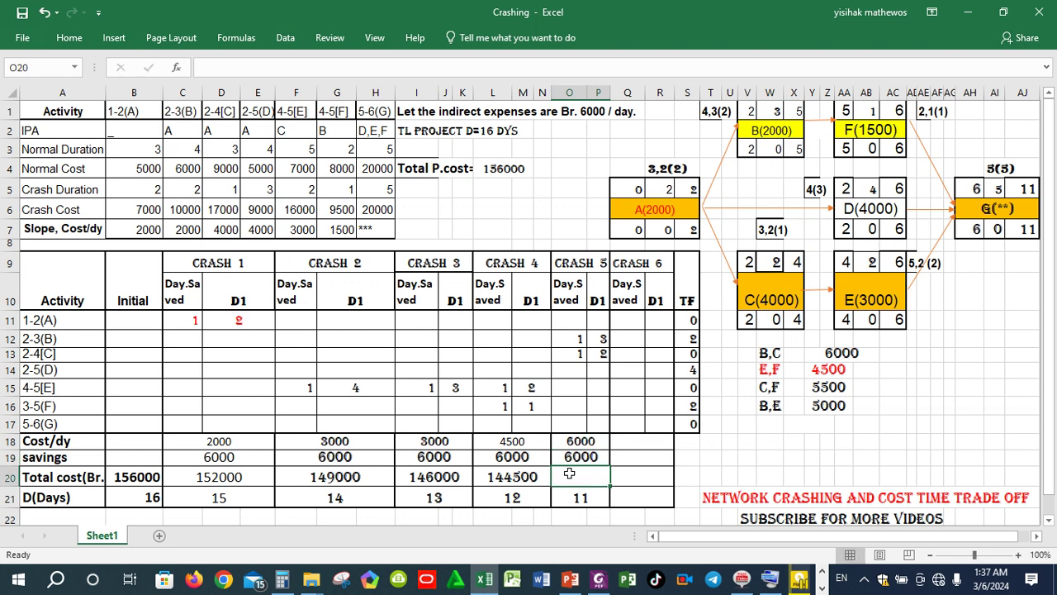
Step: Calculate the Crash 5 total cost in O20 with the formula =L20+O18-O19
type("=")
left_click(525, 478)
type("+")
left_click(568, 441)
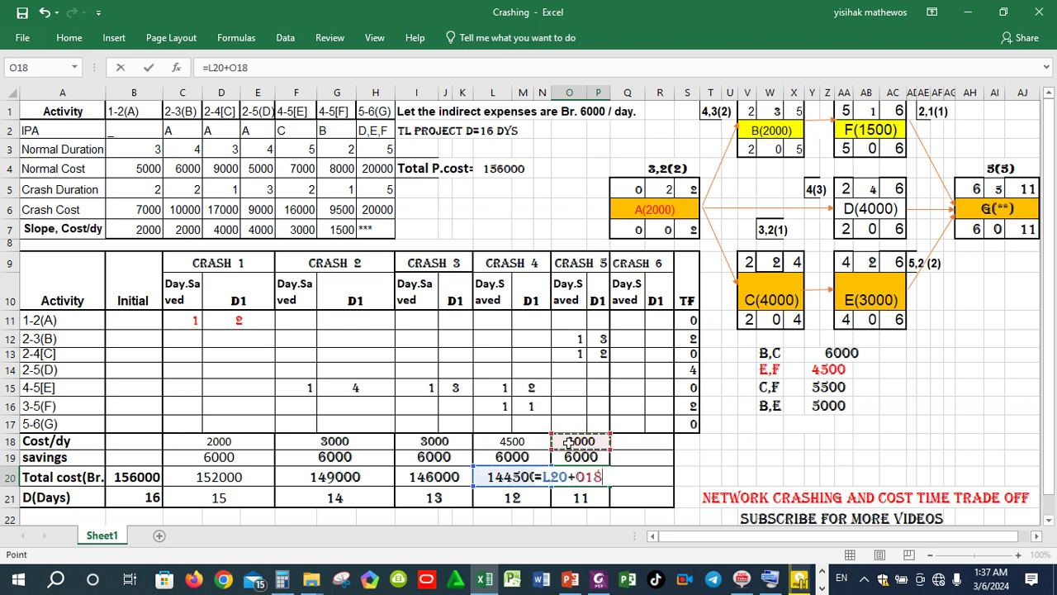
type("-")
left_click(572, 456)
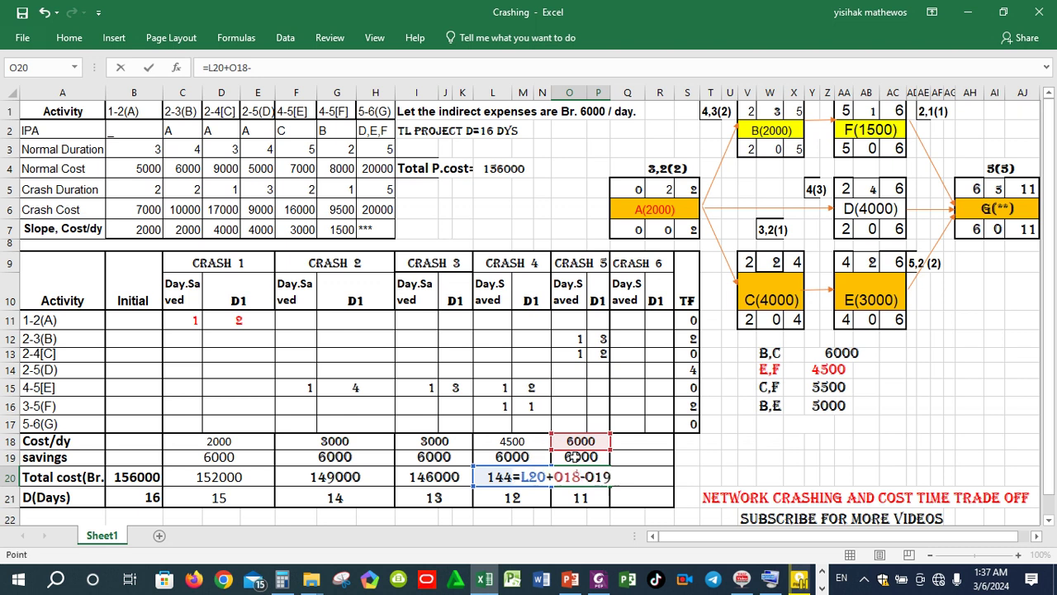
key("Return")
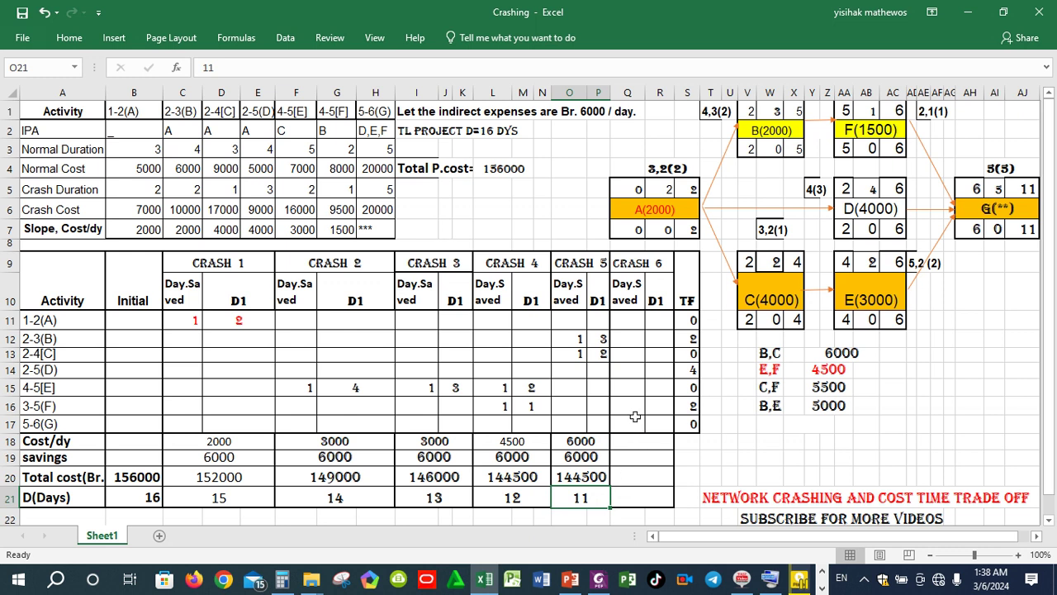
Step: Examine the crash-limit notes of C and B and the finish times of F, D and E leading into node G
left_click(767, 230)
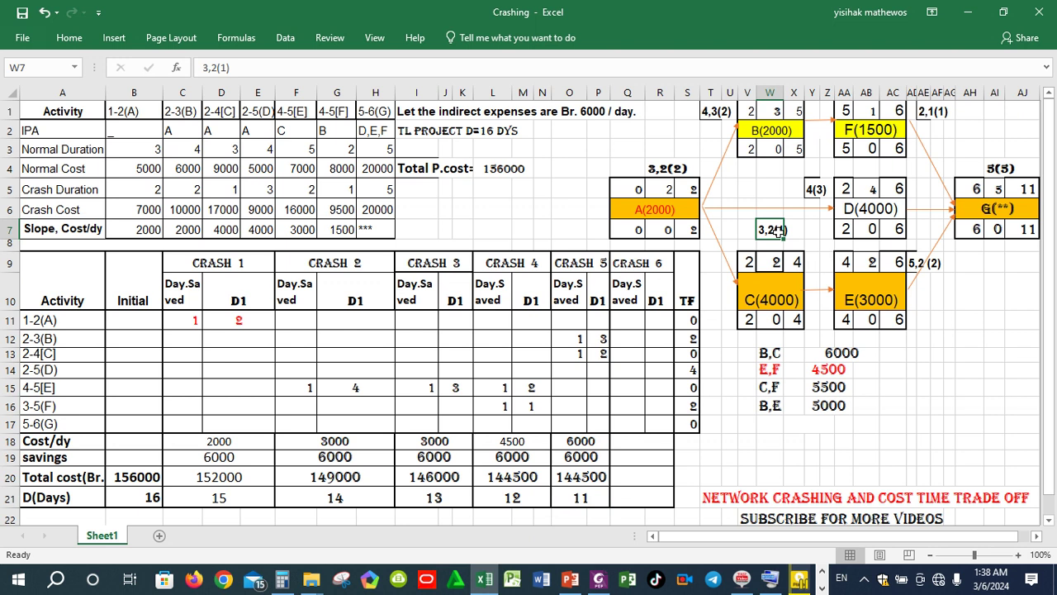
left_click(710, 114)
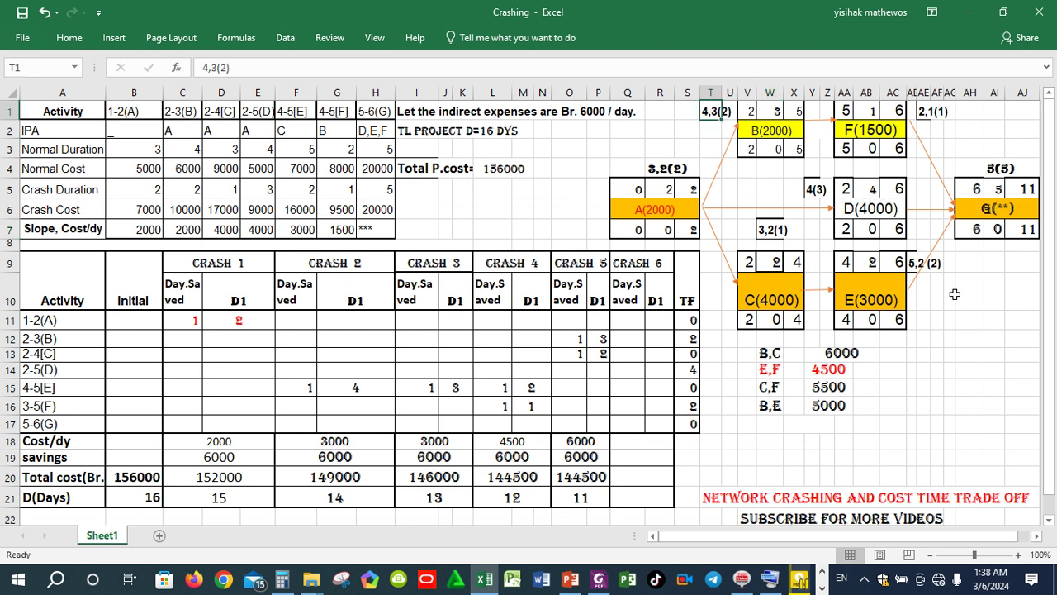
left_click(894, 105)
left_click(994, 189)
left_click(1026, 188)
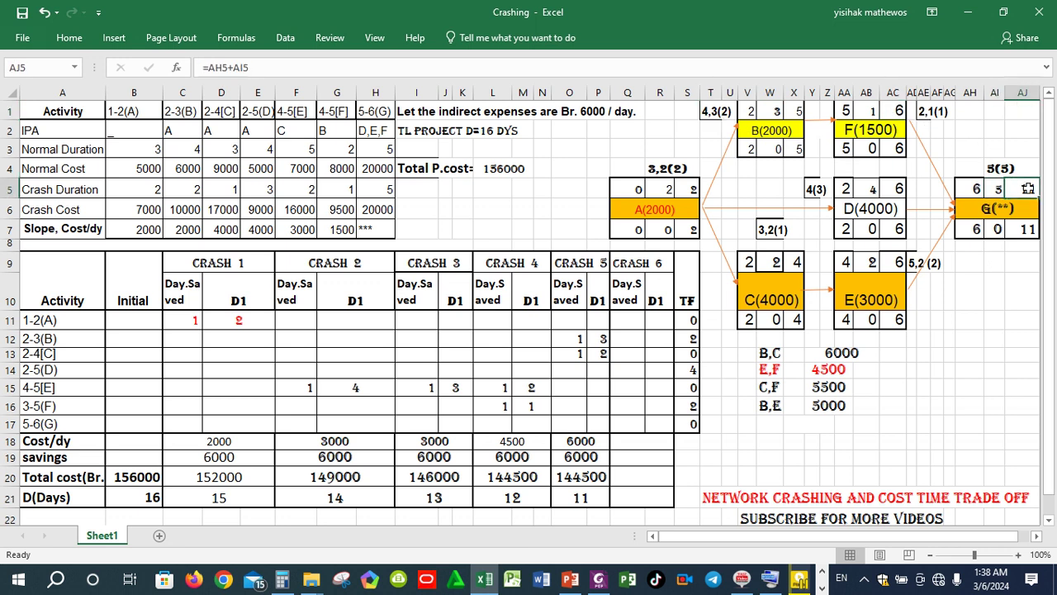
left_click(895, 193)
left_click(985, 188)
left_click(1026, 190)
left_click(899, 260)
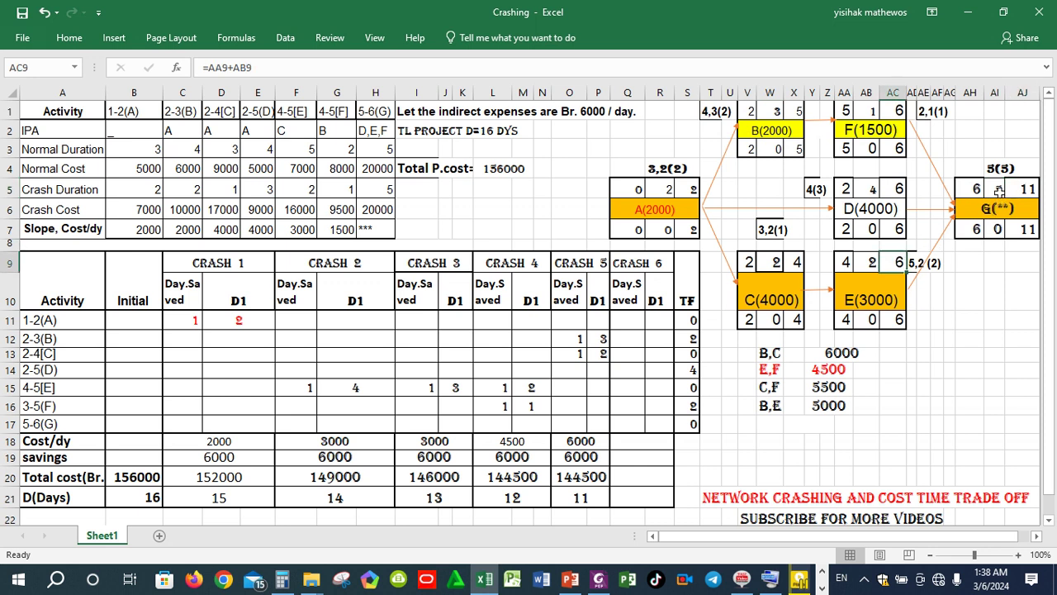
left_click(999, 192)
left_click(1024, 191)
Step: Fill the D(4000) node cell with yellow to mark activity D as critical
left_click_drag(849, 207, 896, 228)
left_click(869, 213)
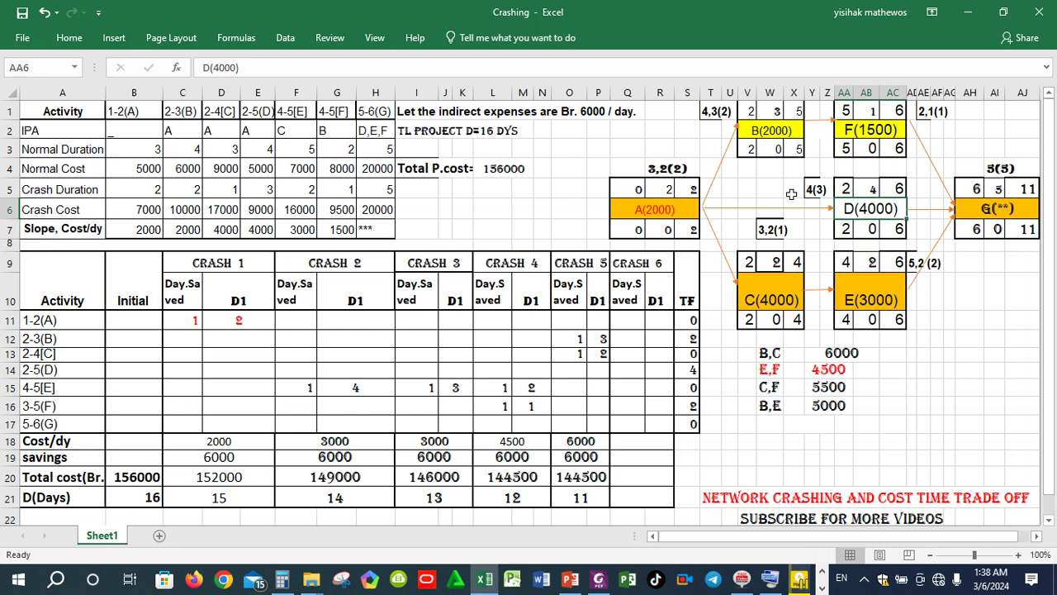
left_click(69, 38)
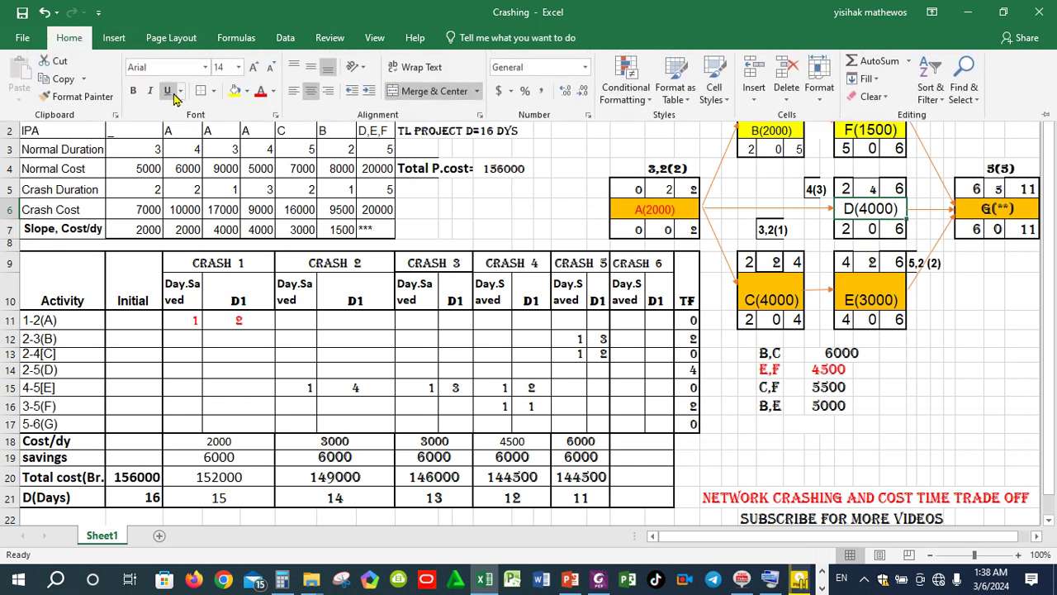
left_click(818, 208)
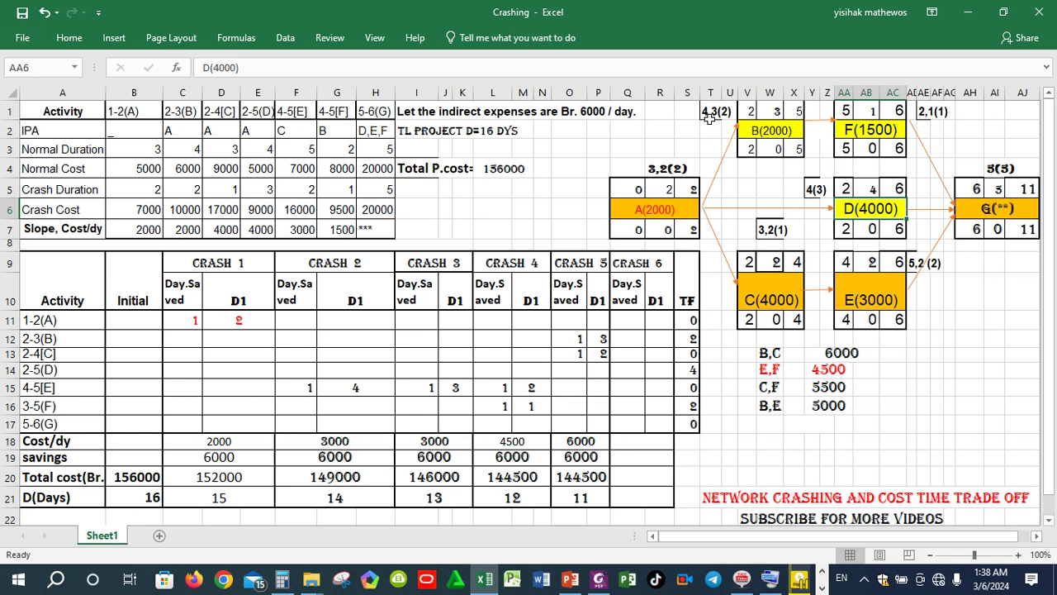
Step: Record Crash 6 for activity B with 1 day saved in Q12 and a new duration of 2 in R12
left_click(622, 338)
type("1")
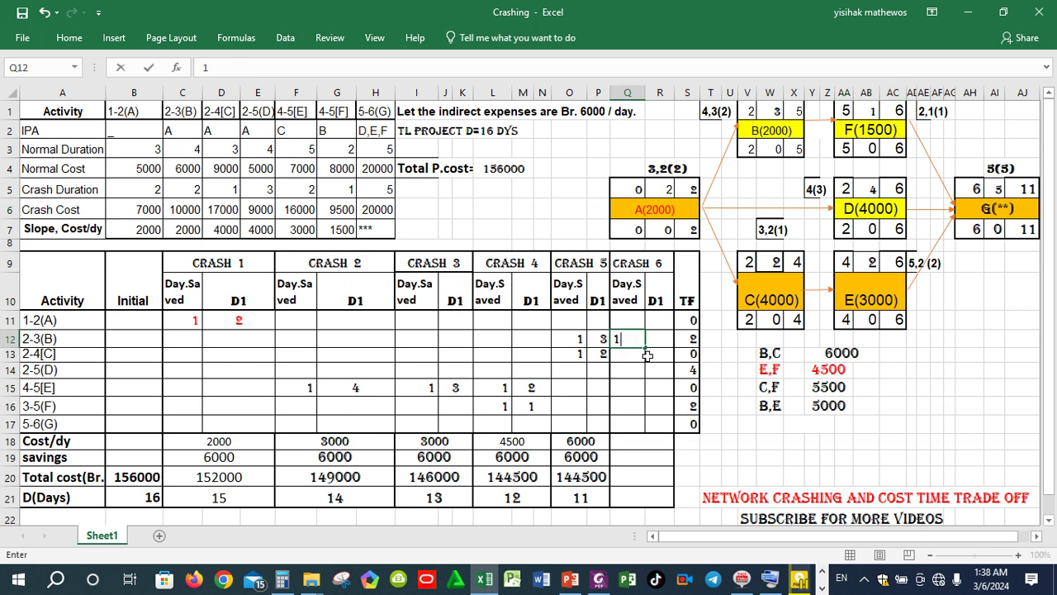
left_click(660, 341)
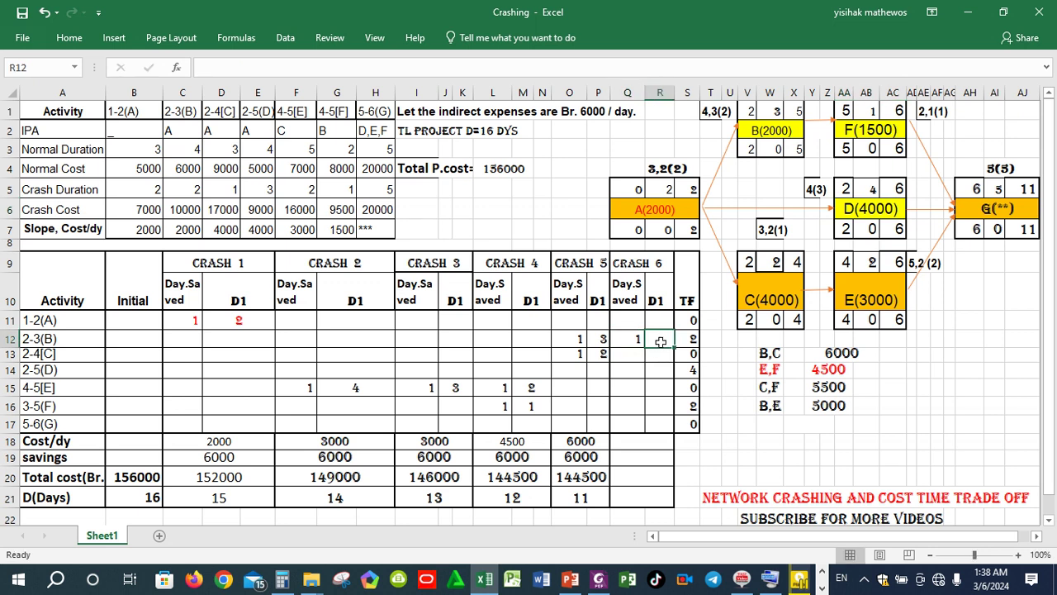
type("2")
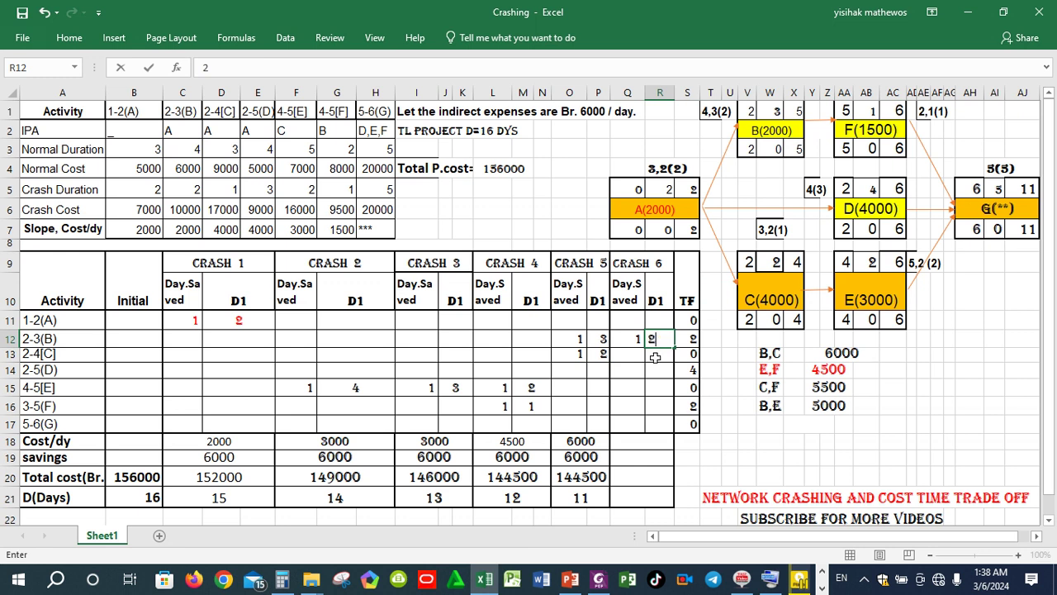
Step: Update the crash-limit notes in the network to 4,2(2) for B, 4,3(3) for D and 3,1(1) for C
double_click(706, 112)
key("BackSpace")
type("2")
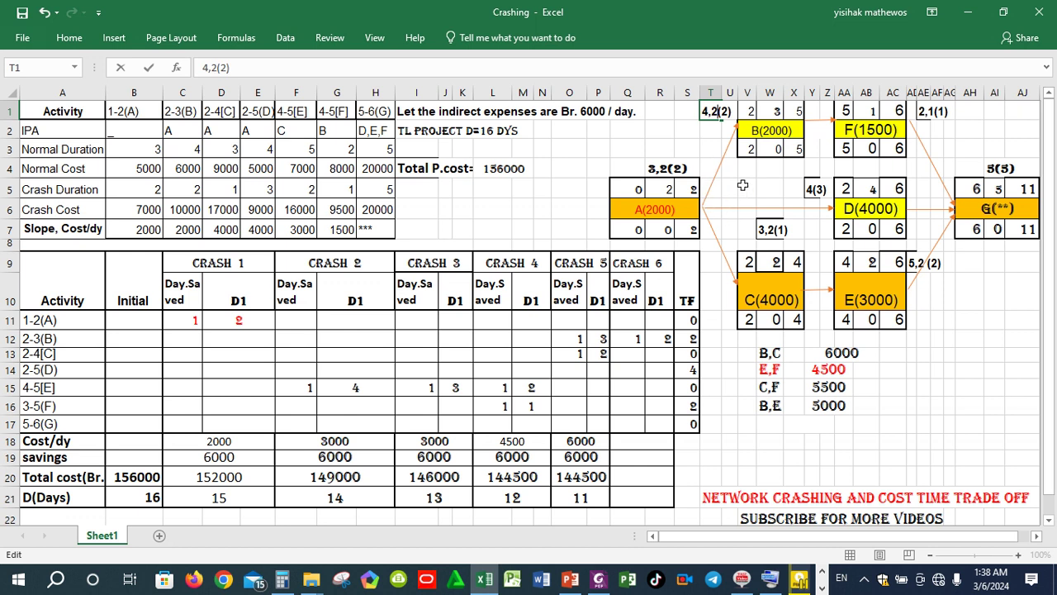
left_click(746, 188)
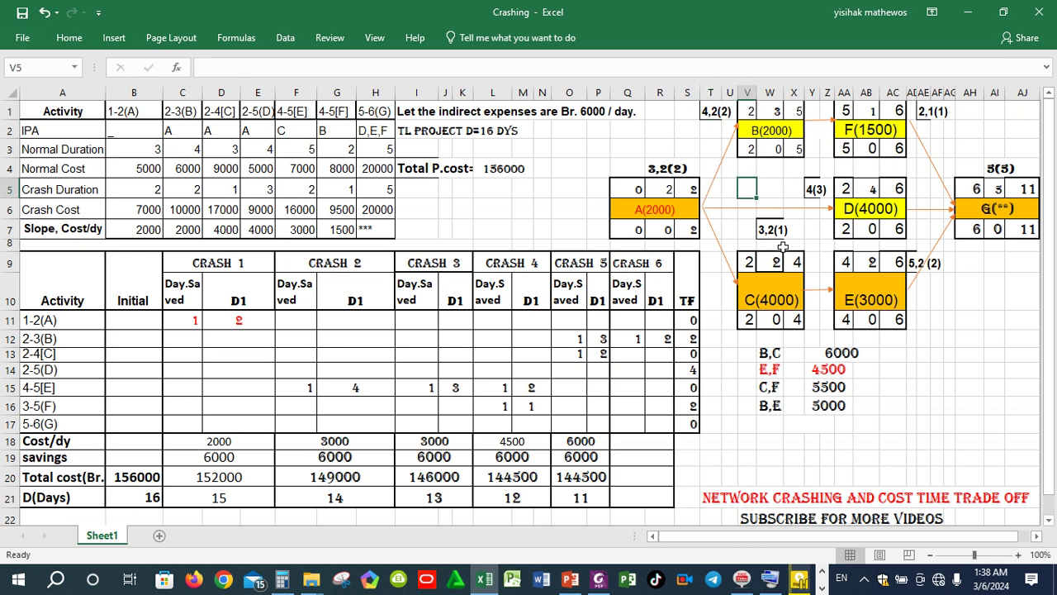
double_click(810, 190)
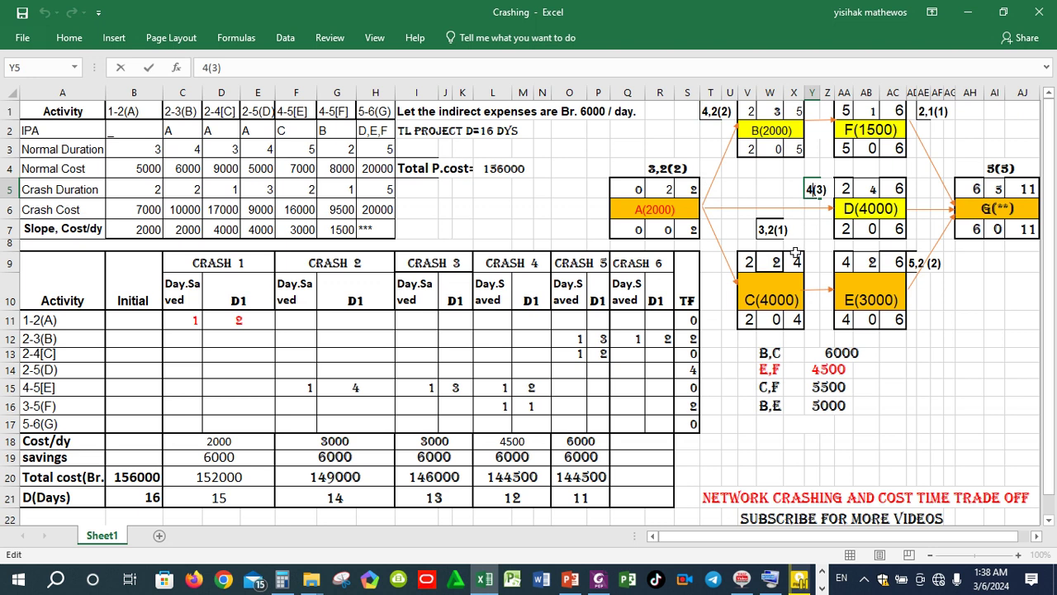
type(",3")
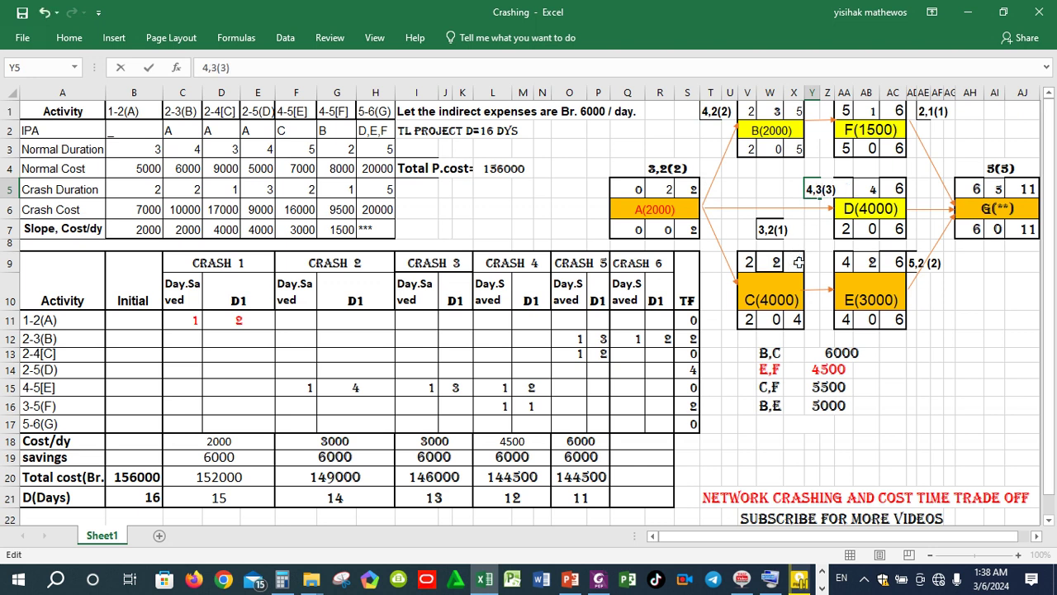
left_click(766, 234)
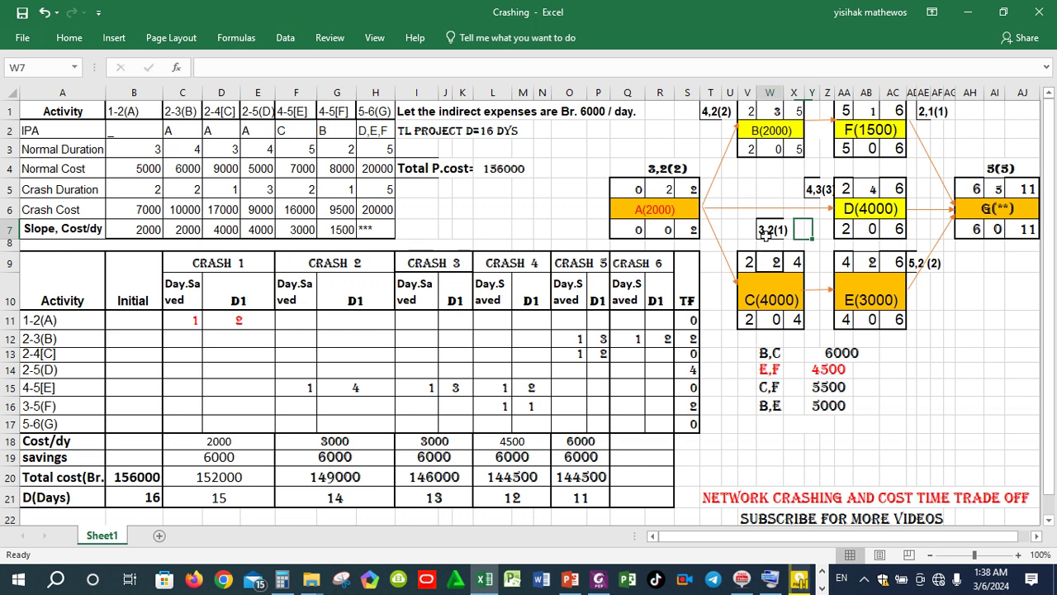
double_click(773, 231)
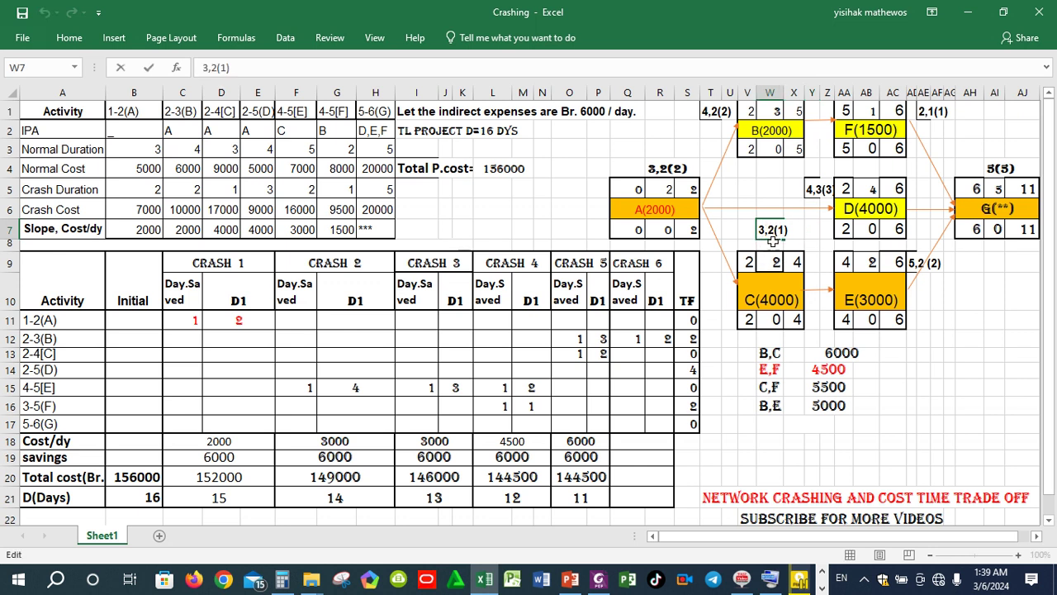
key("BackSpace")
type("1")
left_click(815, 289)
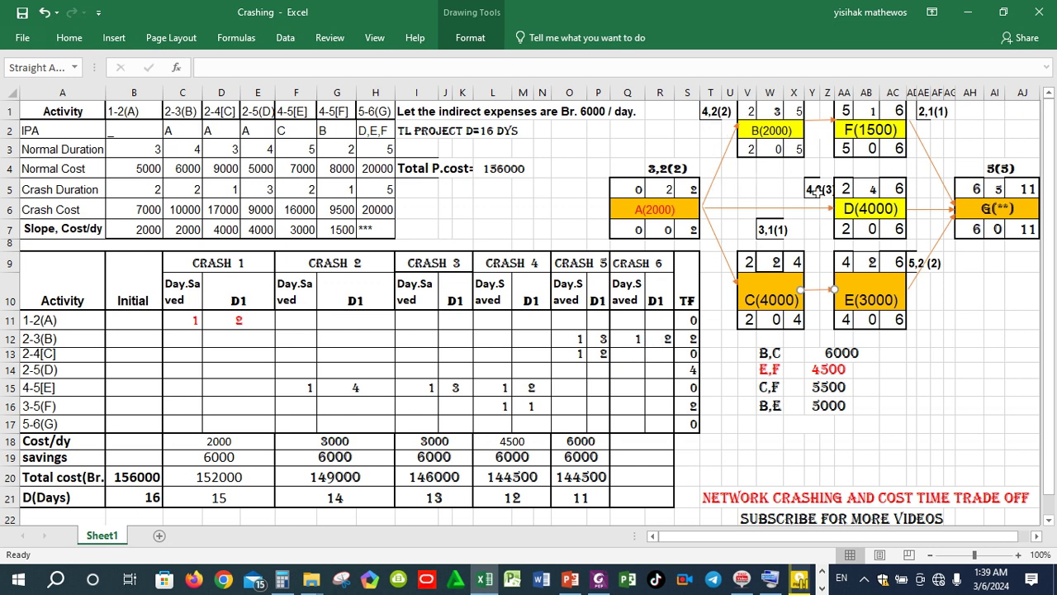
Step: Record 1 day saved in Crash 6 for both C and D, with new durations of 1 for C and 3 for D
left_click(635, 358)
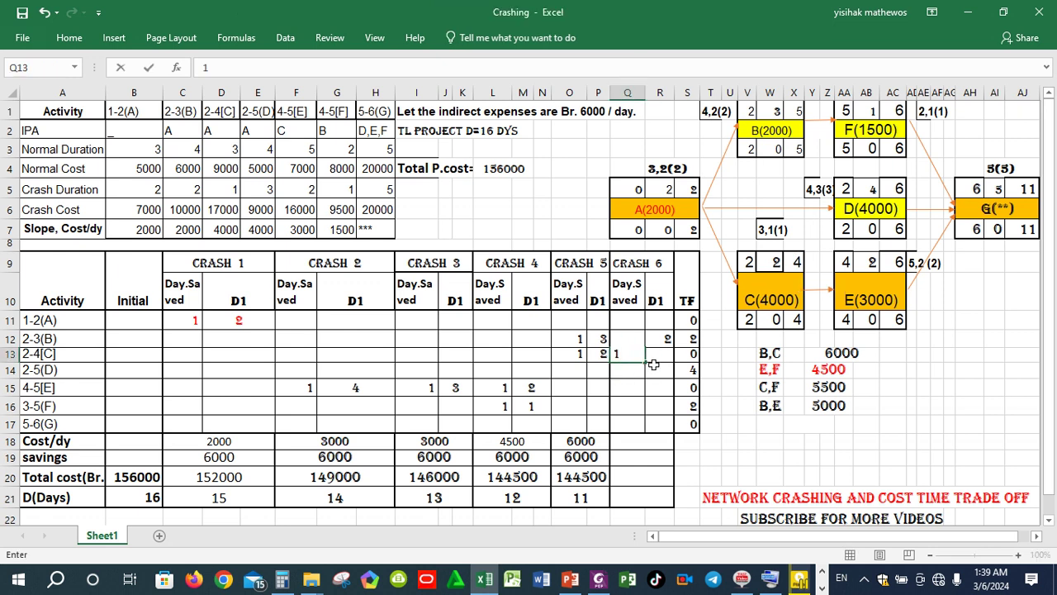
type("1")
left_click(655, 355)
type("1")
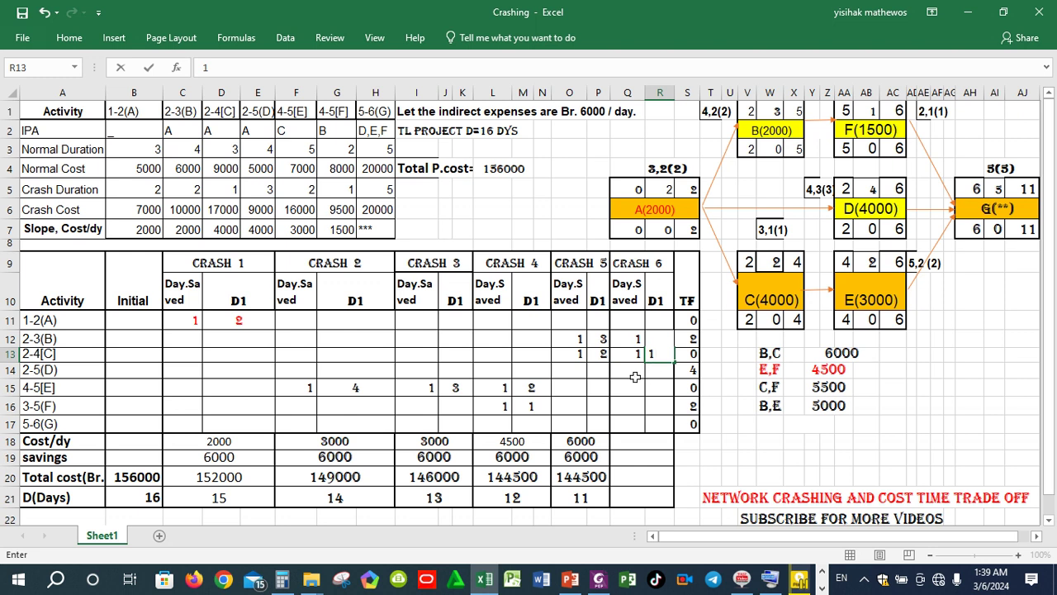
left_click(631, 376)
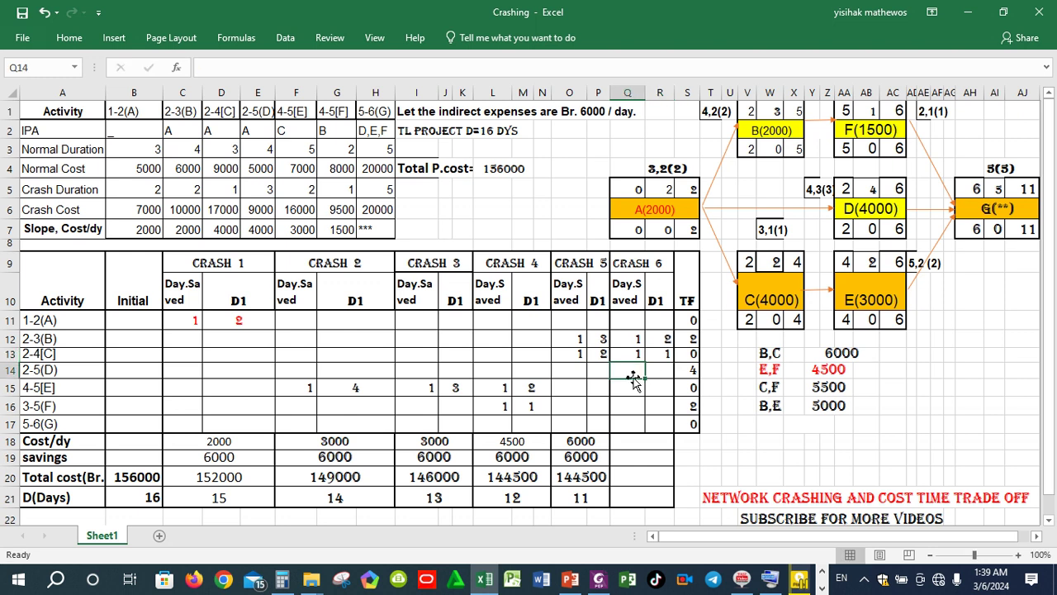
type("1")
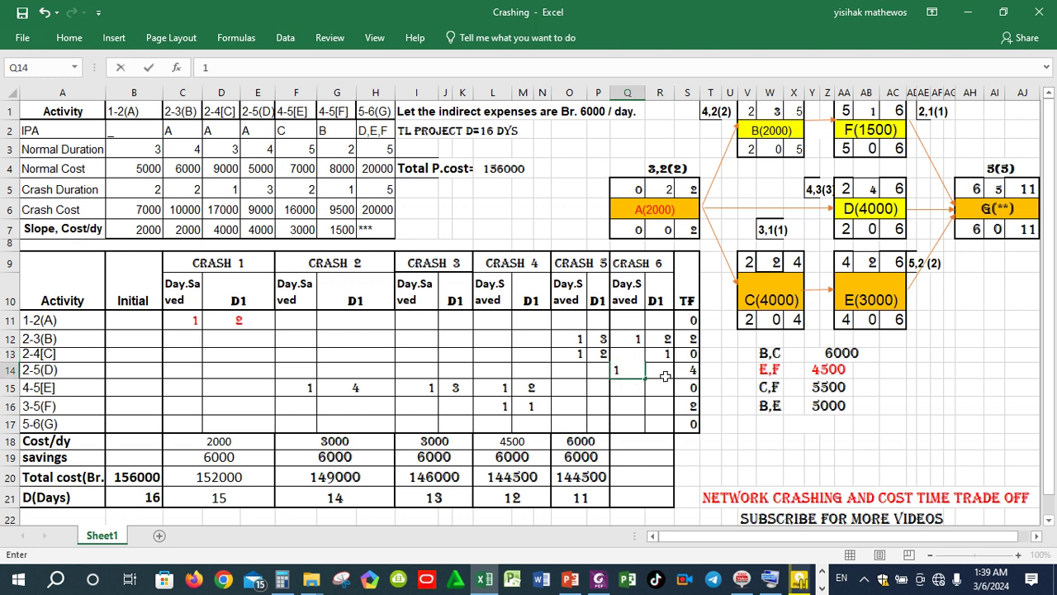
left_click(666, 377)
type("3")
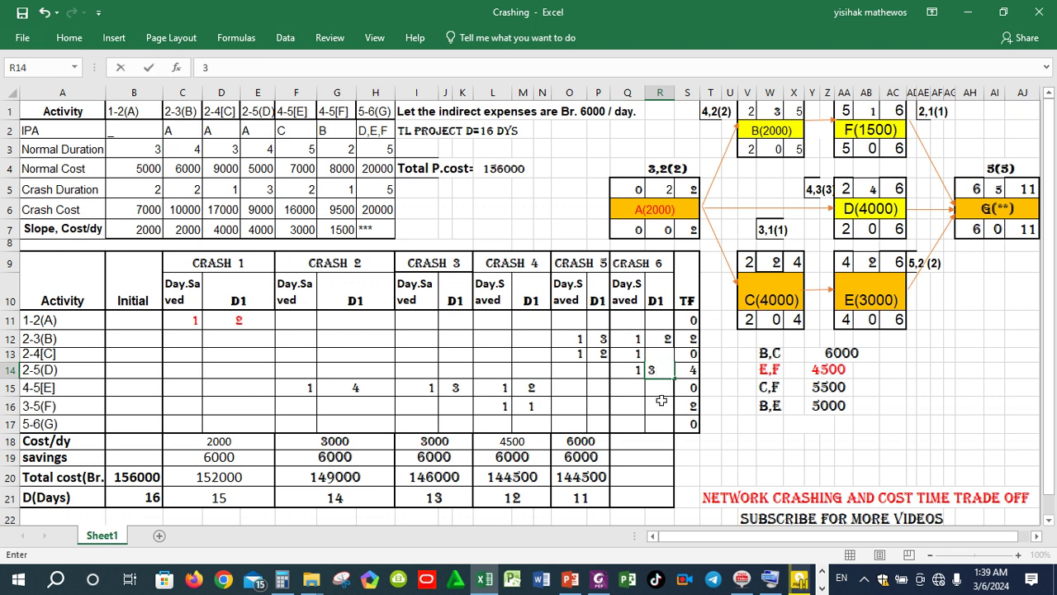
left_click(653, 400)
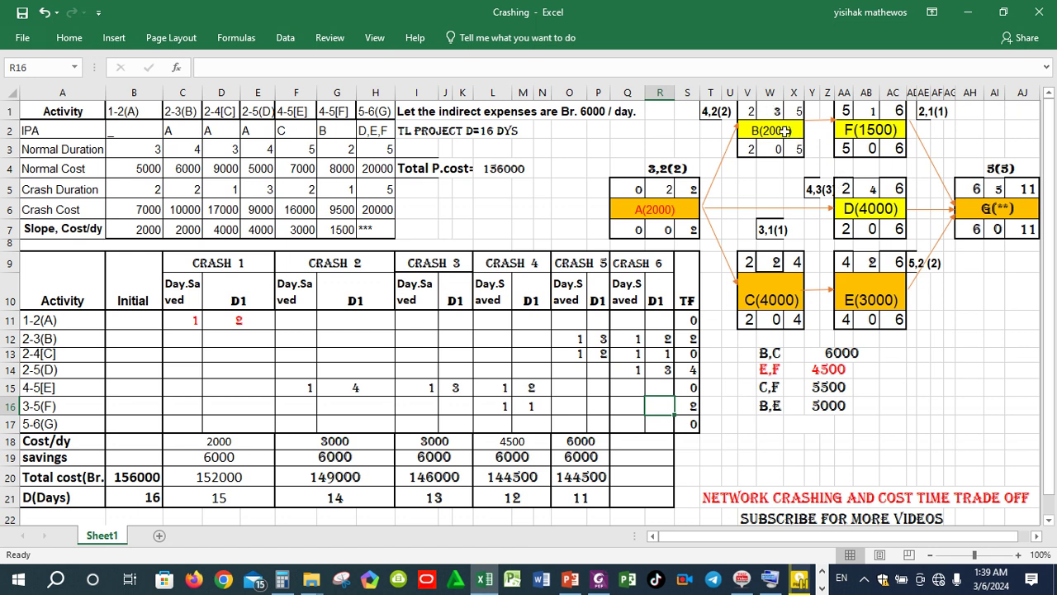
Step: Set the network node durations to 2 for B, 3 for D and 1 for C
left_click(767, 113)
type("2")
key("Return")
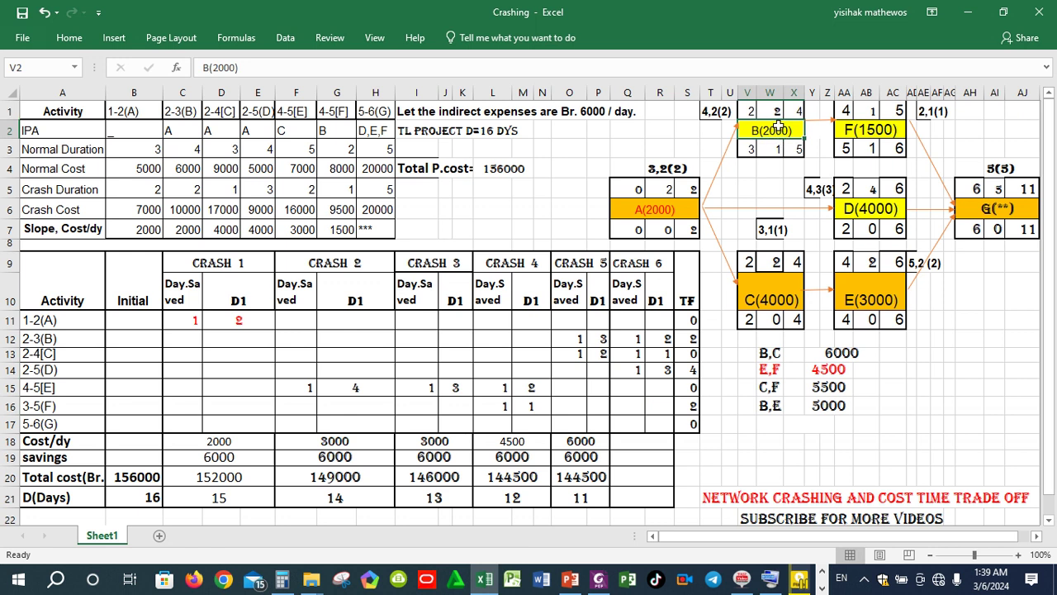
left_click(865, 189)
type("3")
key("Return")
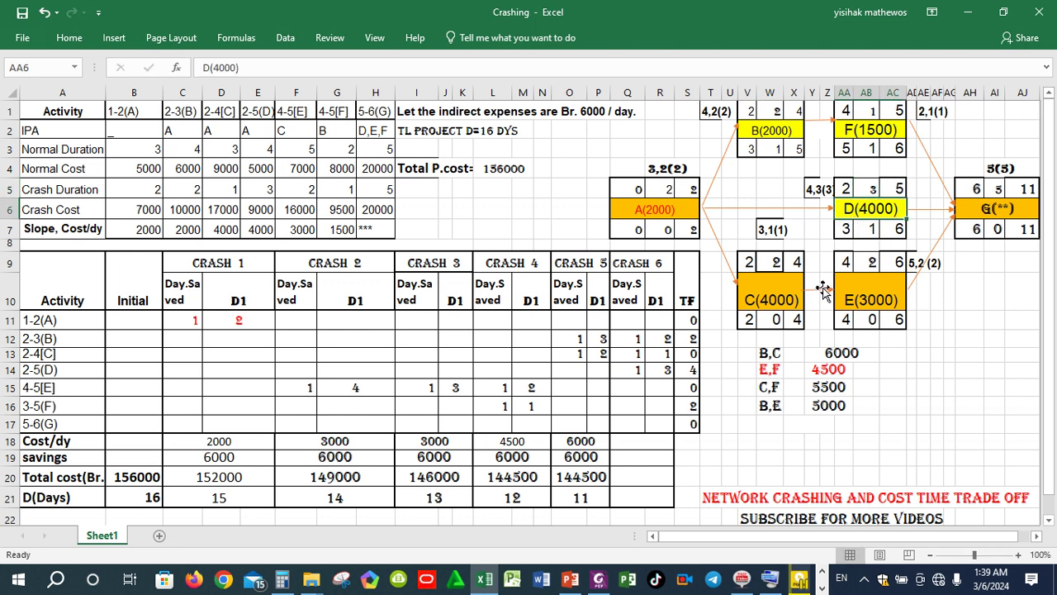
left_click(771, 264)
type("1")
key("Return")
Step: Check node G's finish time and enter the Crash 6 project duration of 10 days in Q21
left_click(1027, 188)
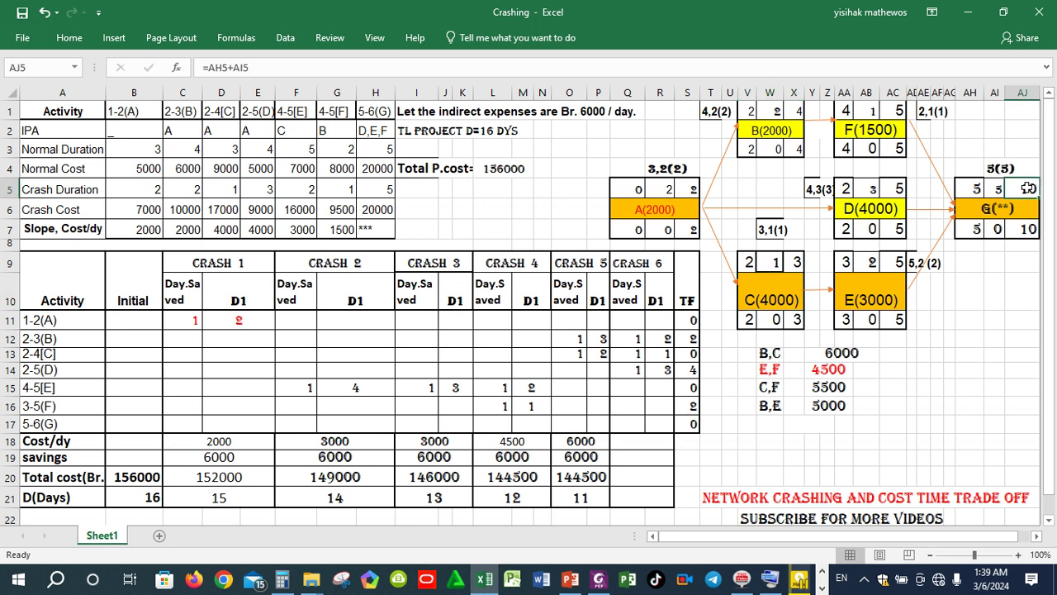
left_click(635, 499)
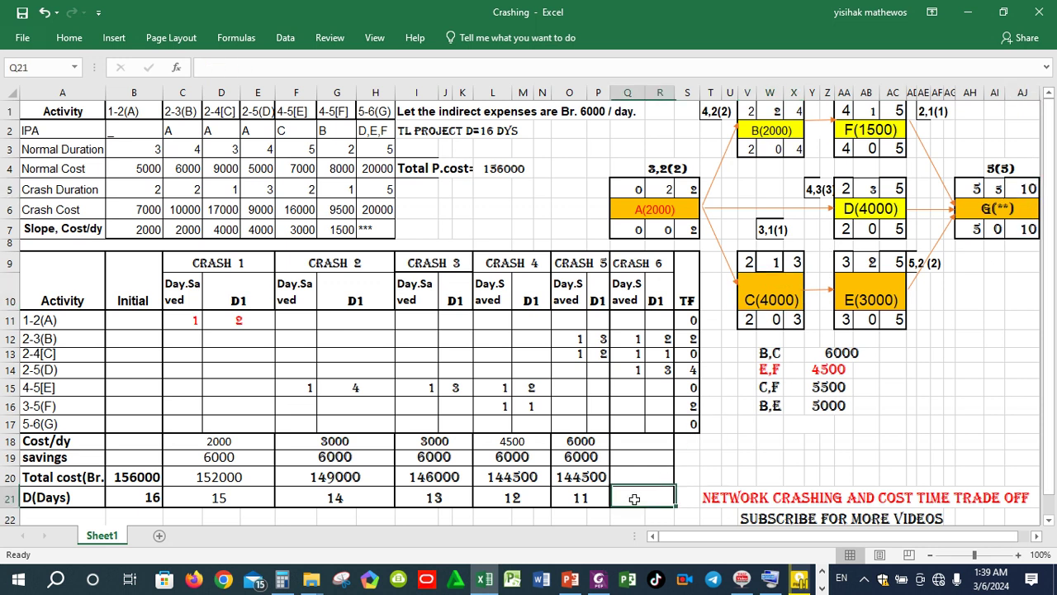
type("10")
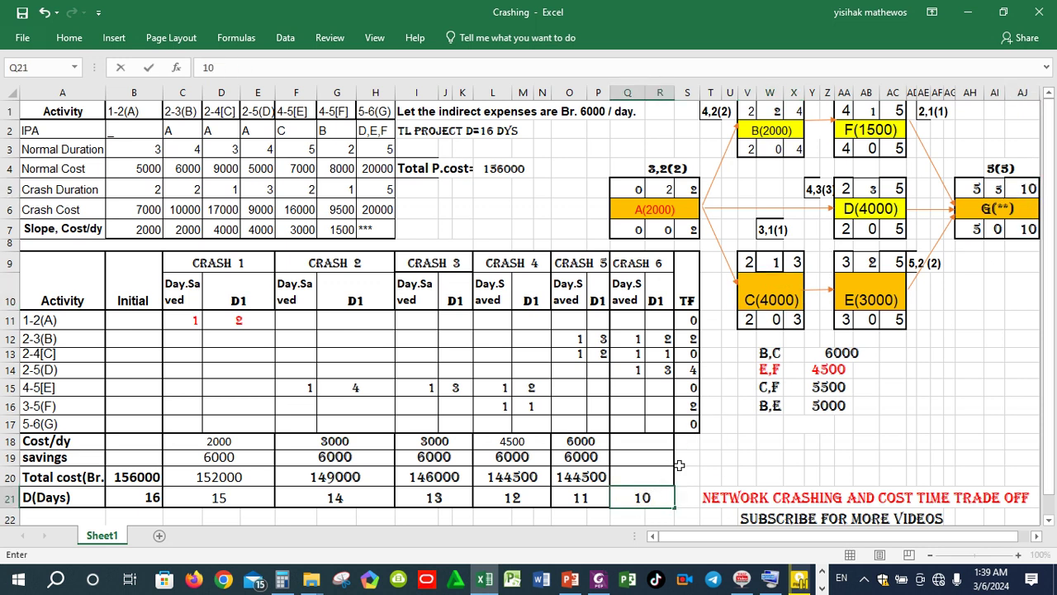
left_click(724, 473)
Step: Check the cost slopes of C, B and D, and enter the Crash 6 cost per day of 10000 in Q18 and savings of 6000 in Q19
left_click(645, 443)
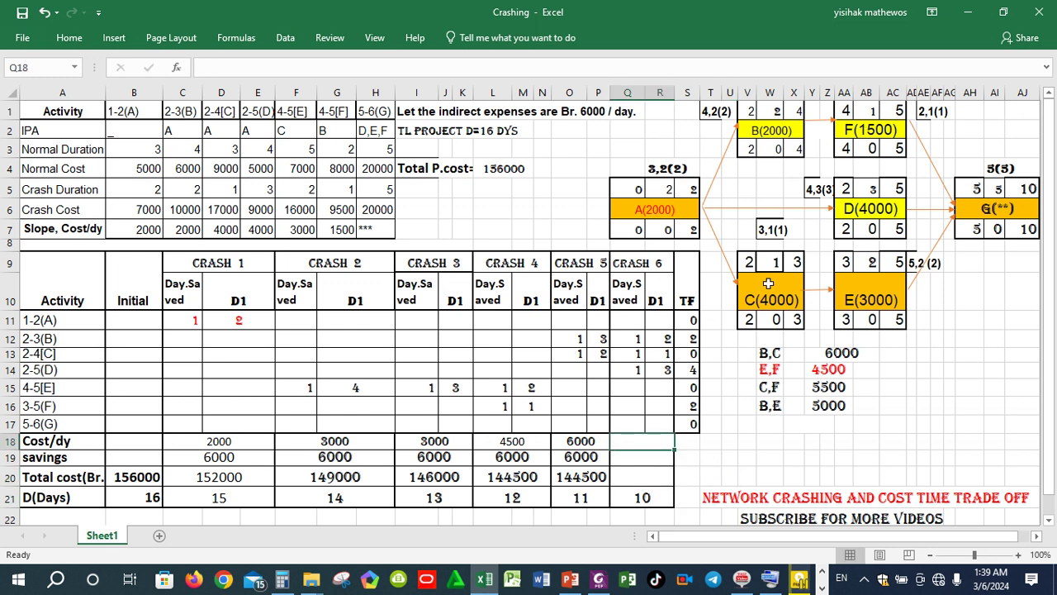
left_click(764, 299)
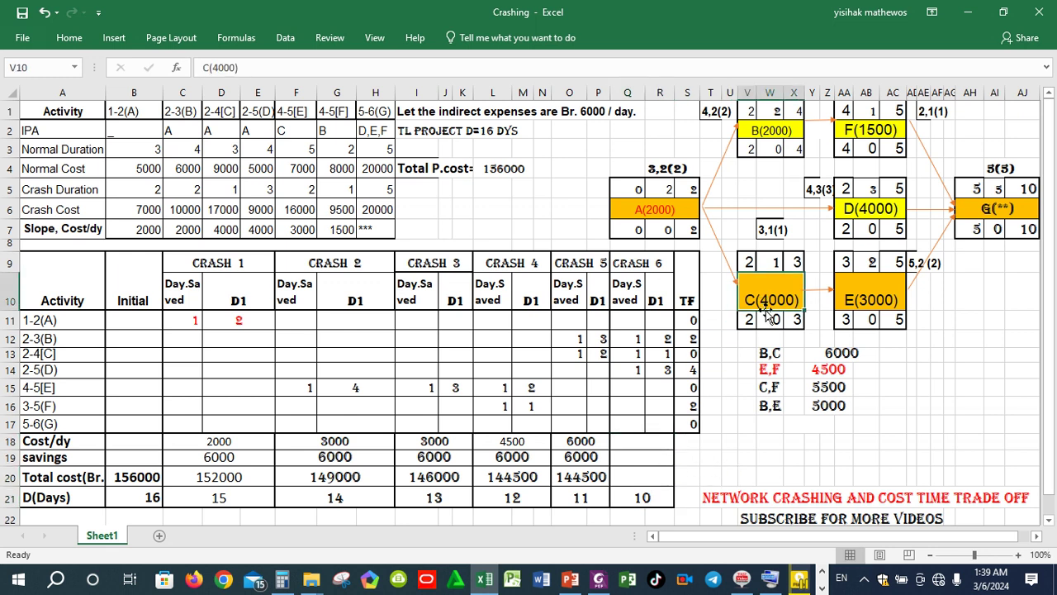
left_click(763, 130)
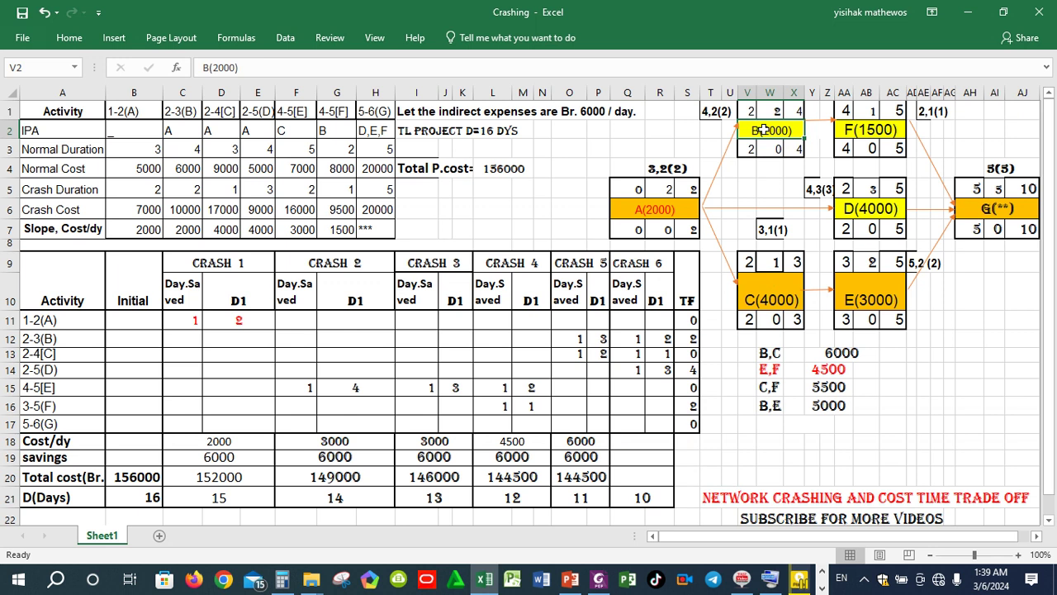
left_click(868, 206)
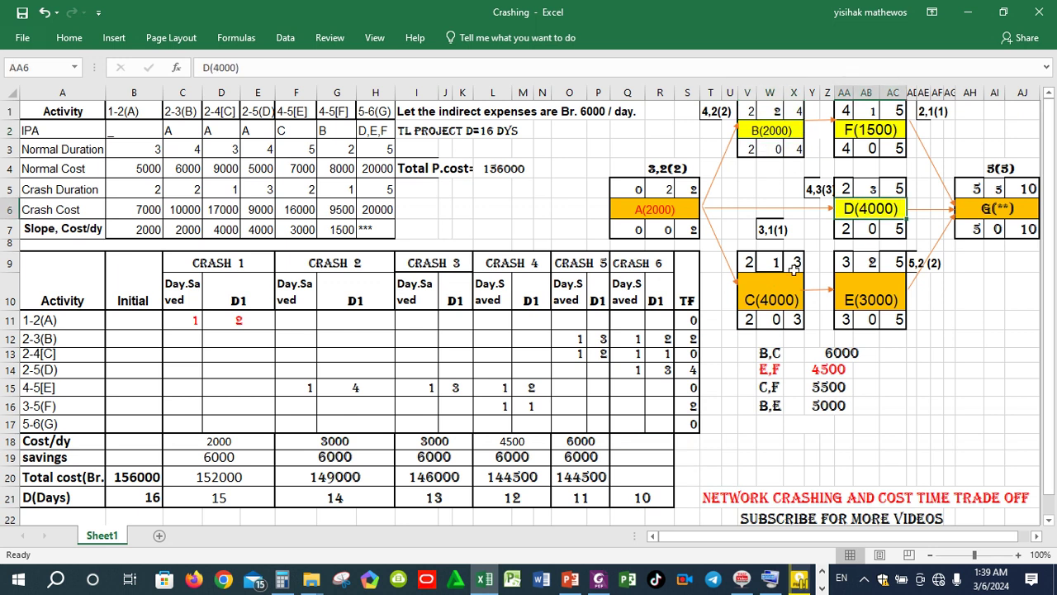
left_click(631, 440)
type("1")
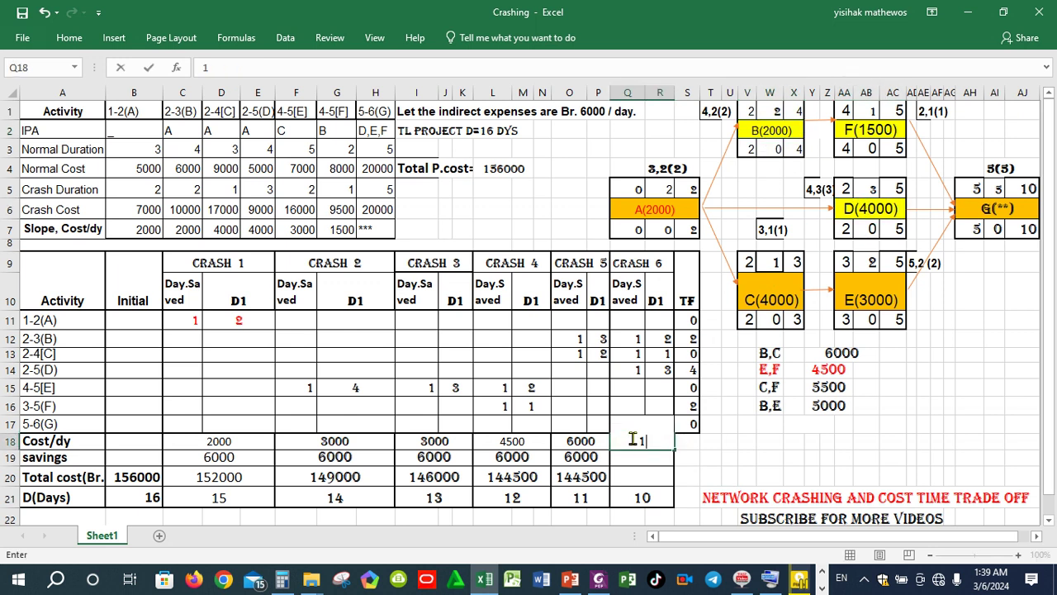
type("000")
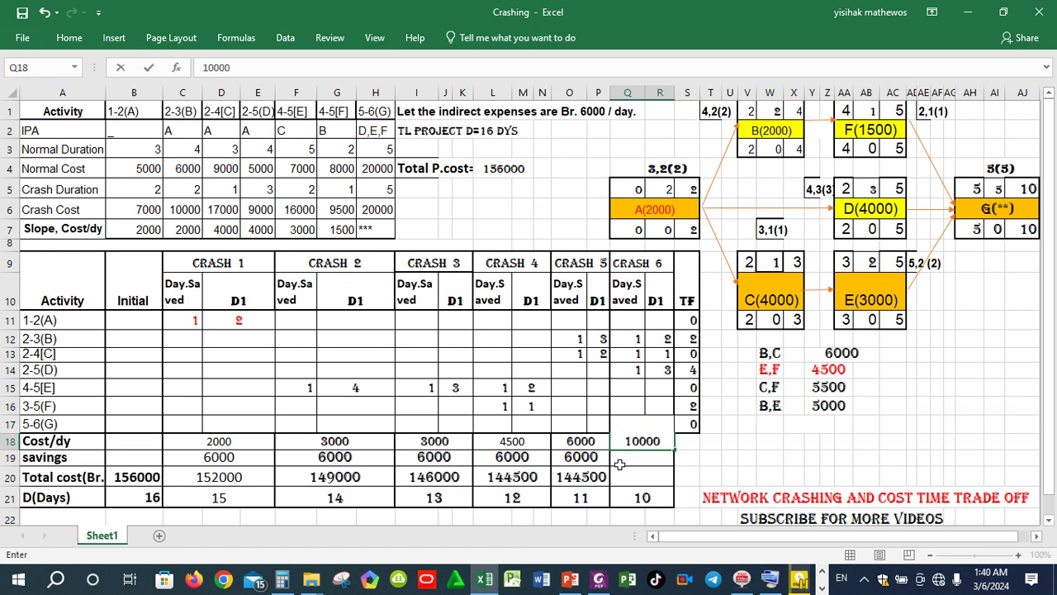
key("Return")
type("6000")
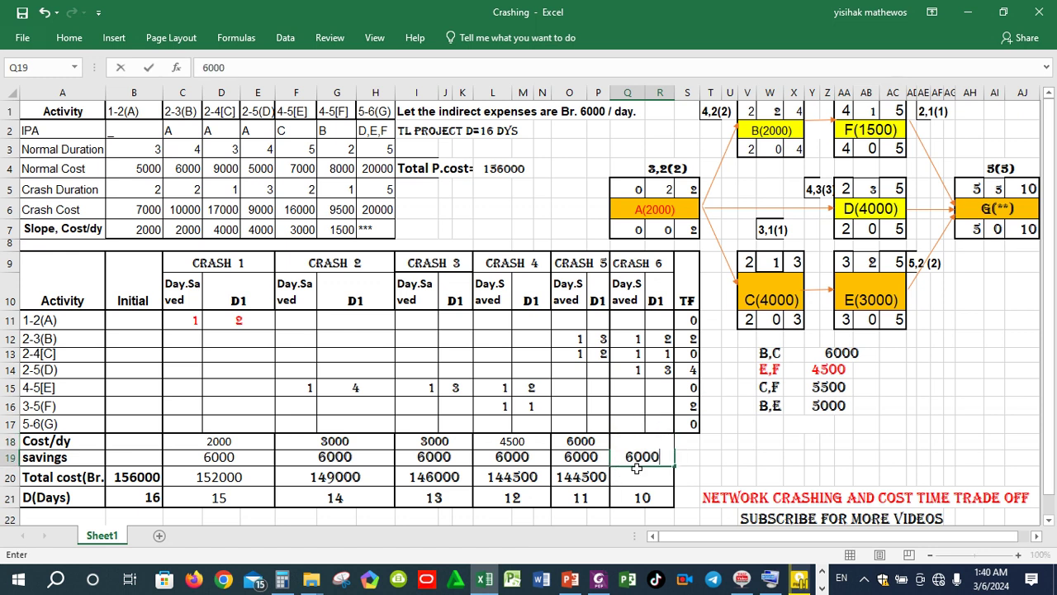
key("Return")
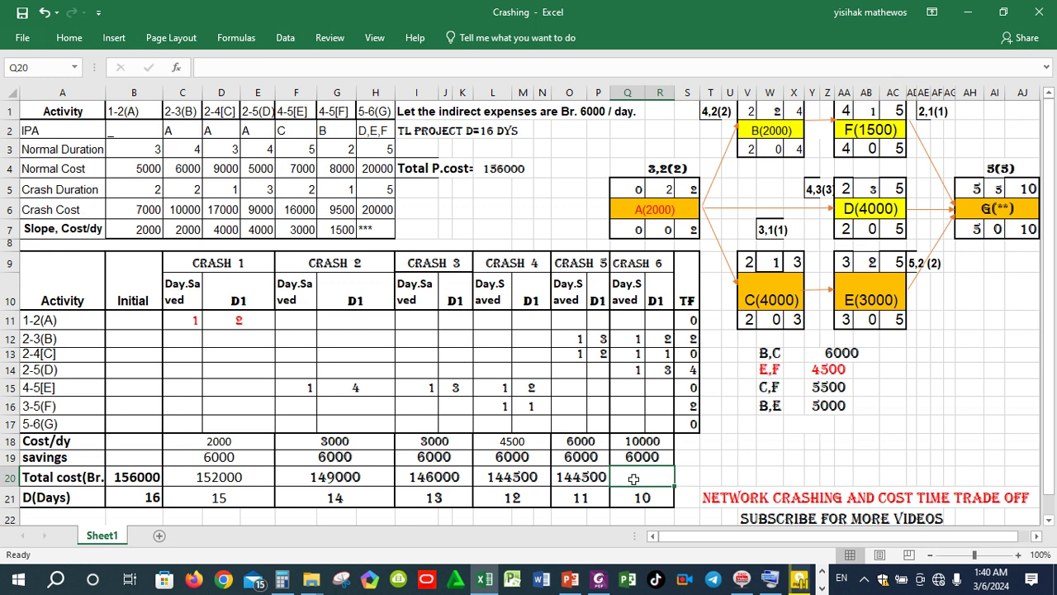
Step: Calculate the Crash 6 total cost in Q20 with the formula =O20+Q18-Q19
type("=")
left_click(596, 478)
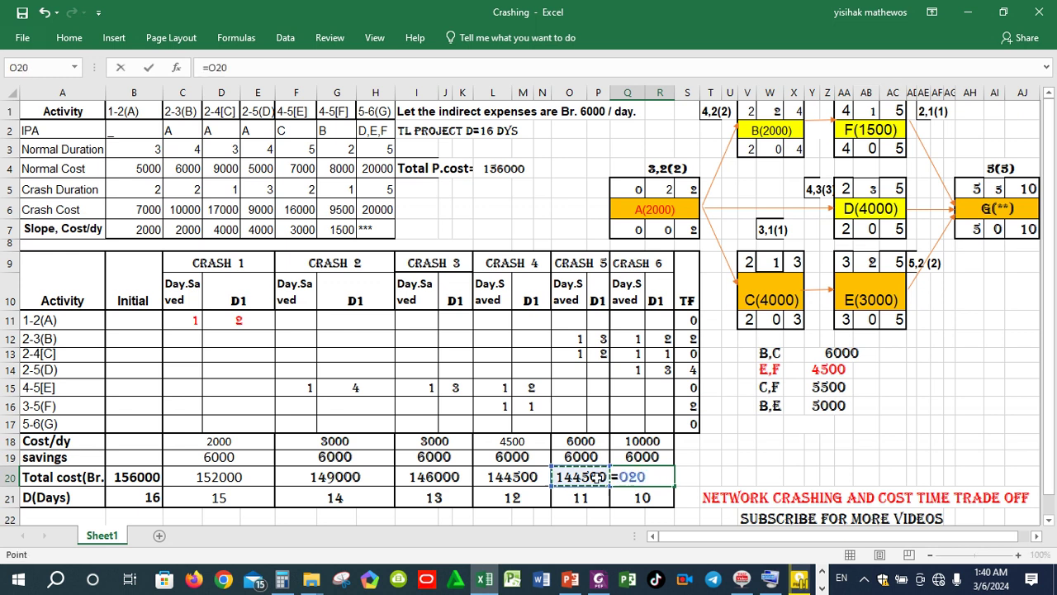
type("+")
left_click(638, 440)
type("-")
left_click(640, 456)
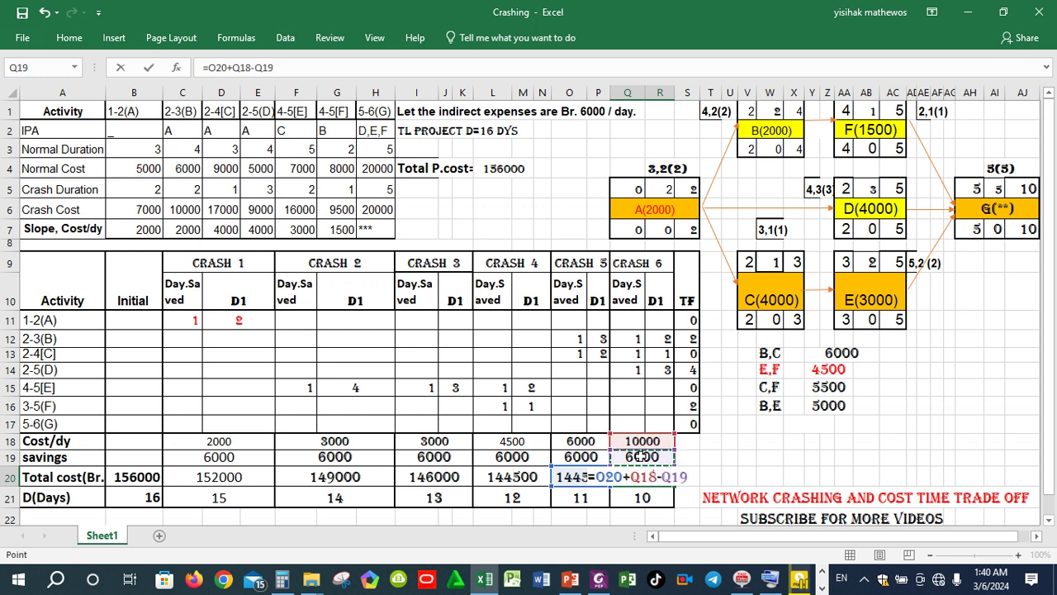
key("Return")
Step: Color the Crash 6 total cost in Q20 red
left_click(637, 478)
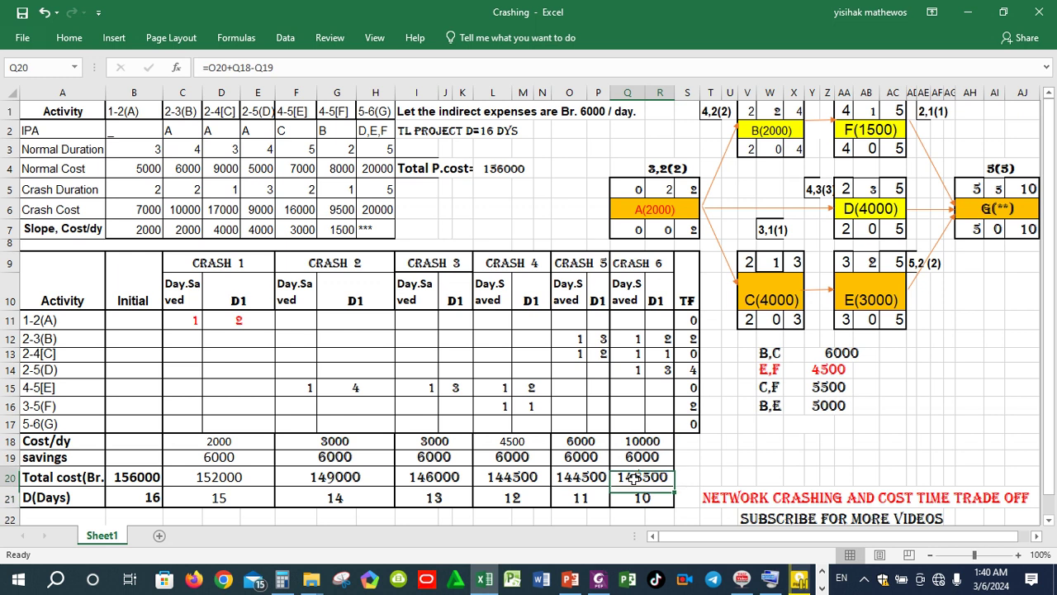
left_click(69, 38)
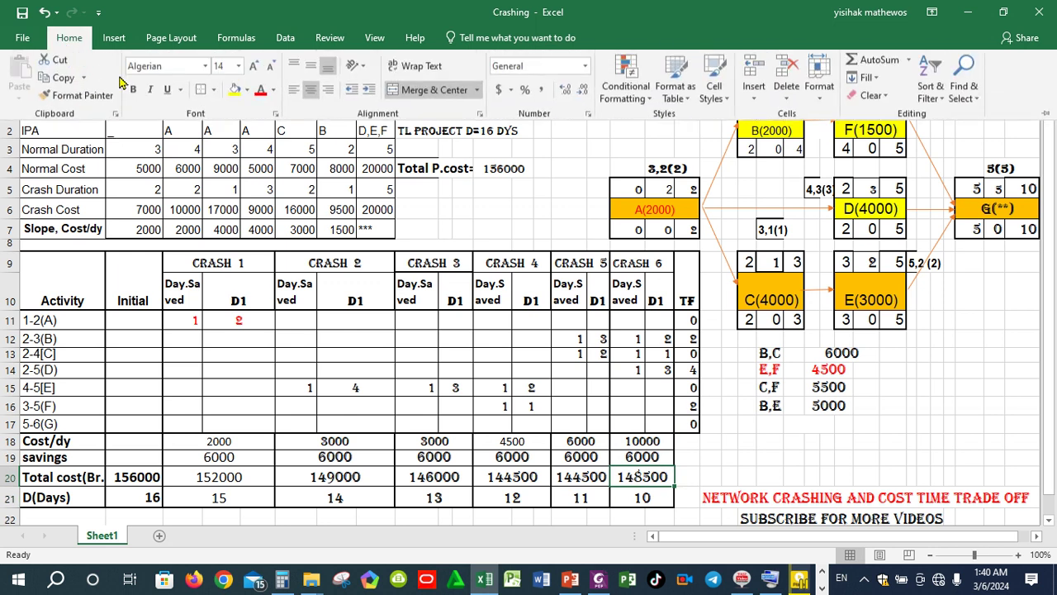
left_click(261, 93)
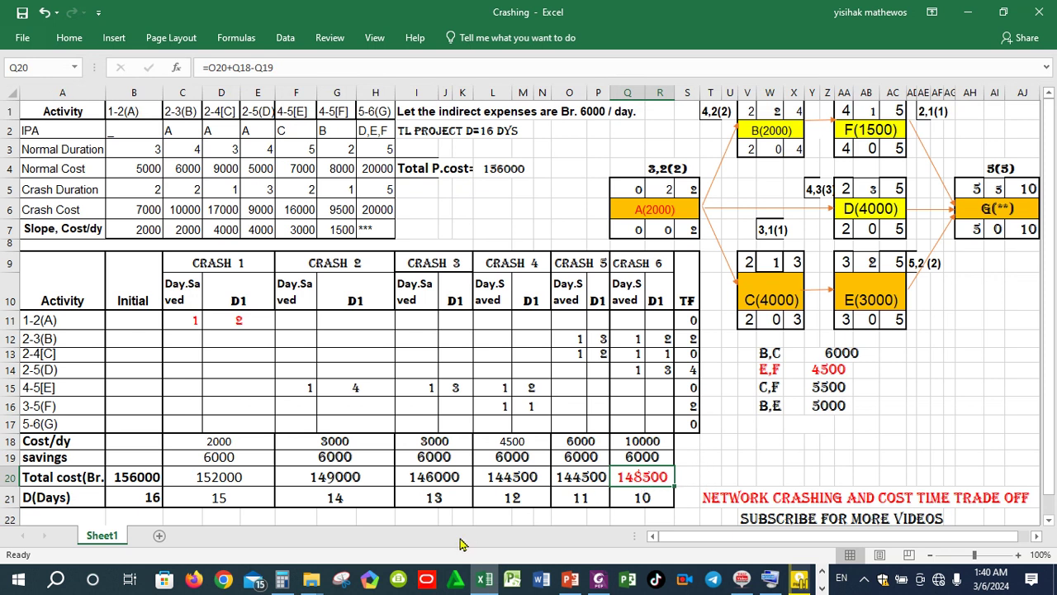
left_click(130, 496)
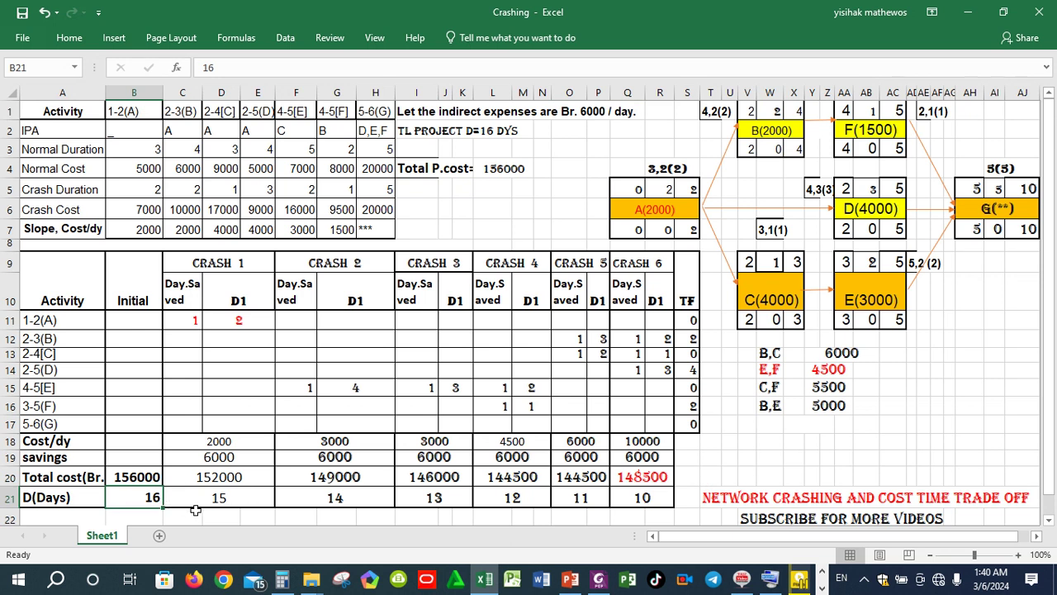
left_click(628, 500)
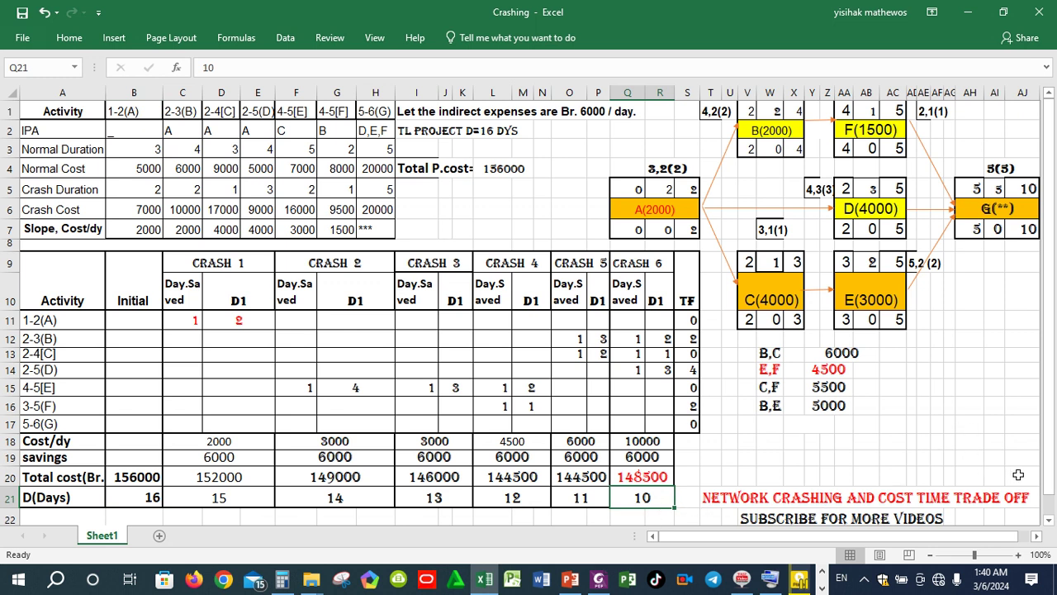
mouse_move(1049, 477)
left_mouse_down()
mouse_move(1052, 499)
mouse_move(1049, 459)
left_mouse_up()
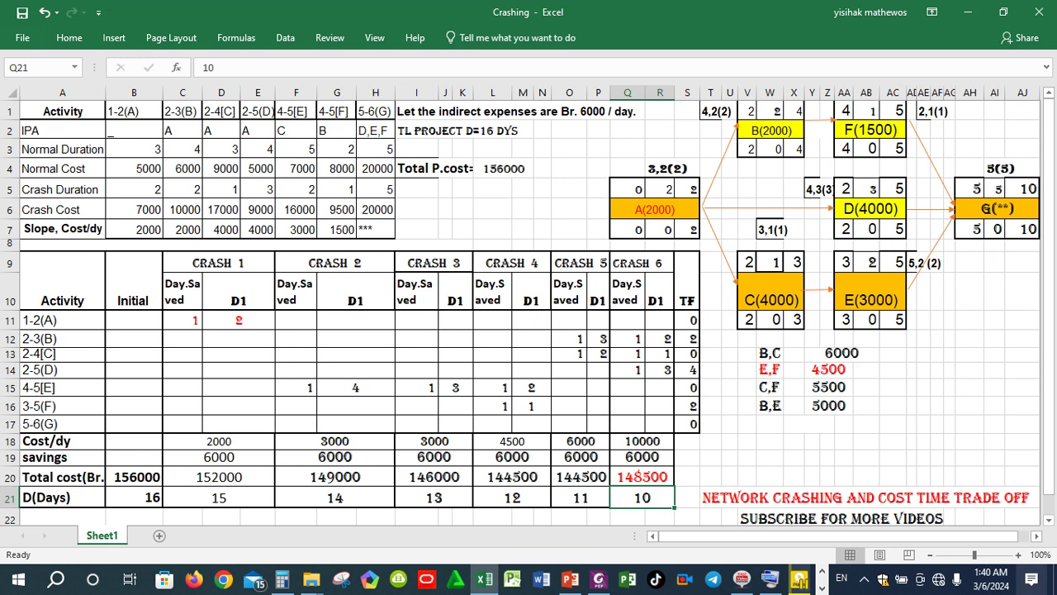
left_click(864, 578)
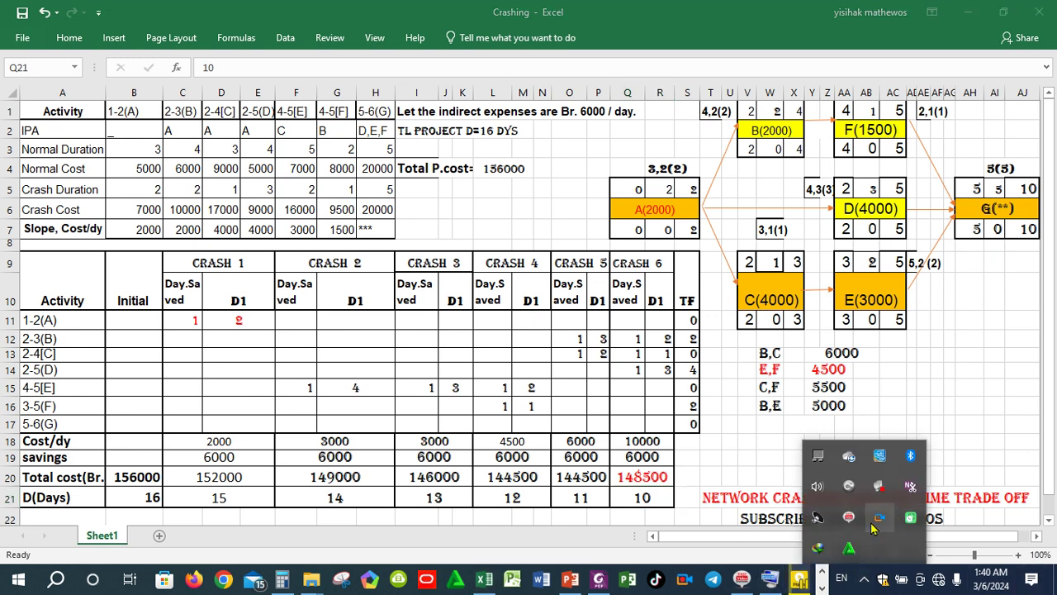